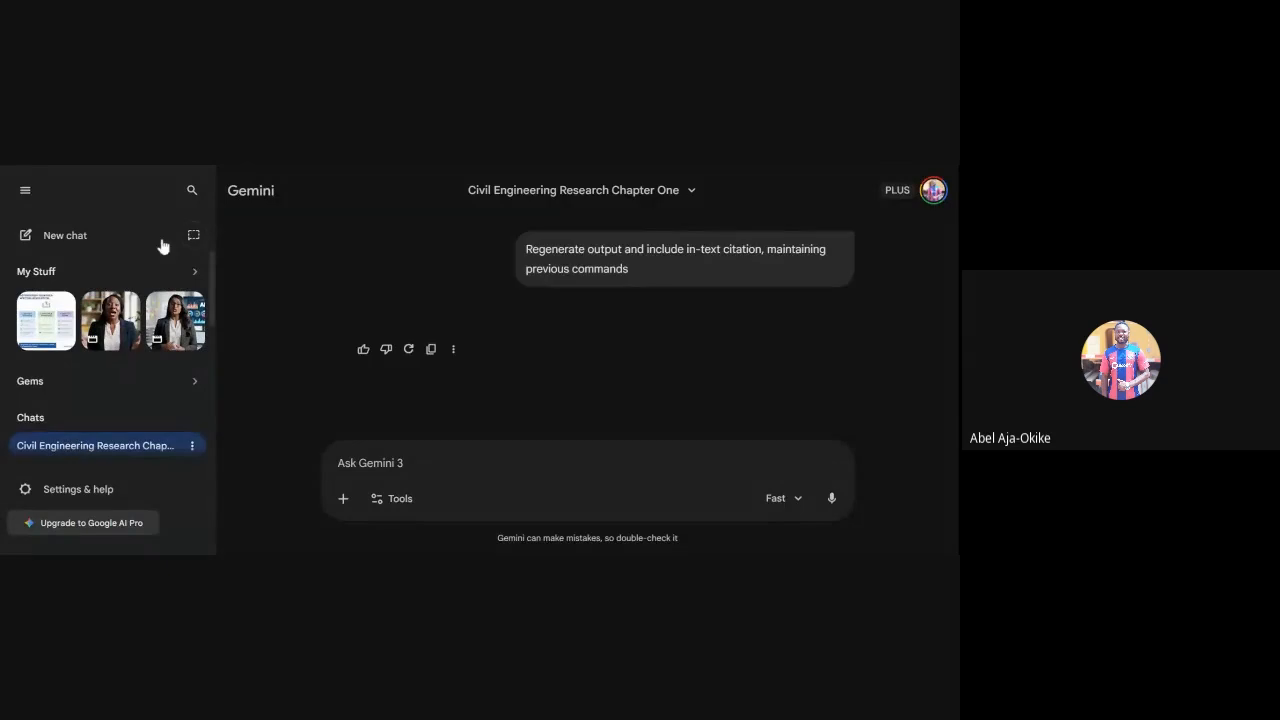
# - Collapse the chat sidebar and paste the prepared Chapter Two prompt into the Civil Engineering Research Chapter One chat
pyautogui.click(25, 190)
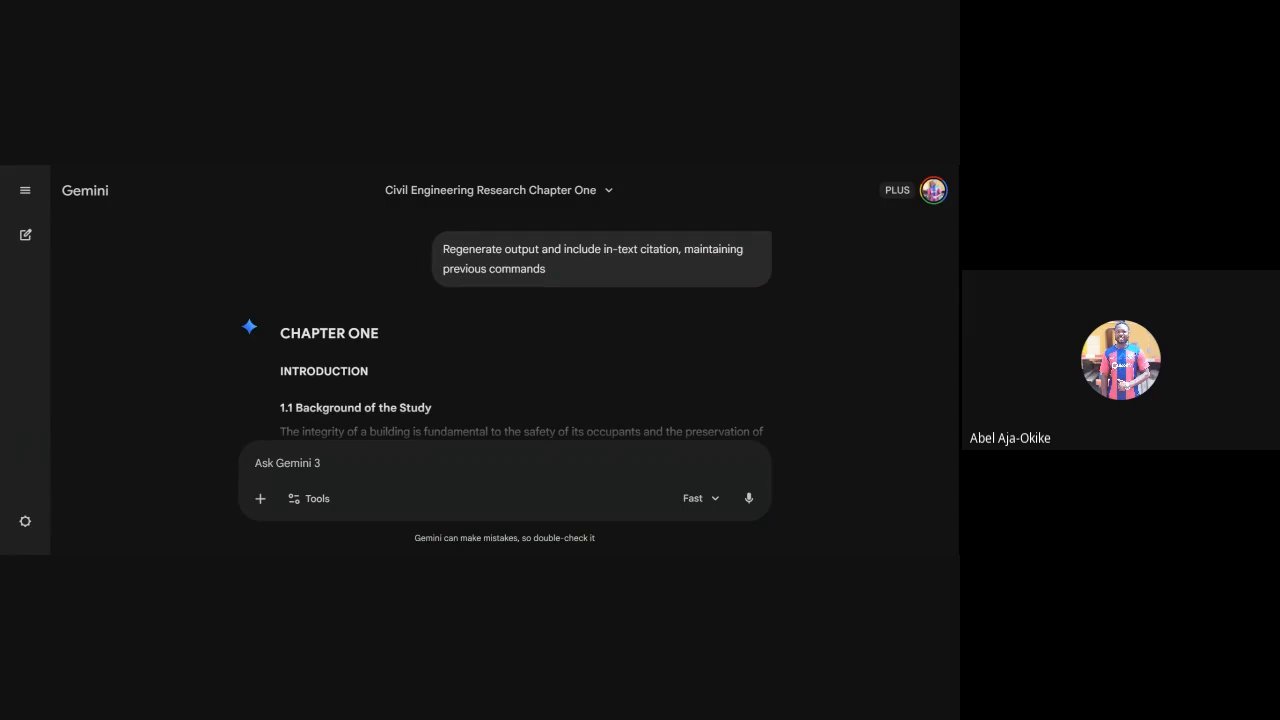
pyautogui.click(364, 468)
pyautogui.hotkey('ctrl', 'v')
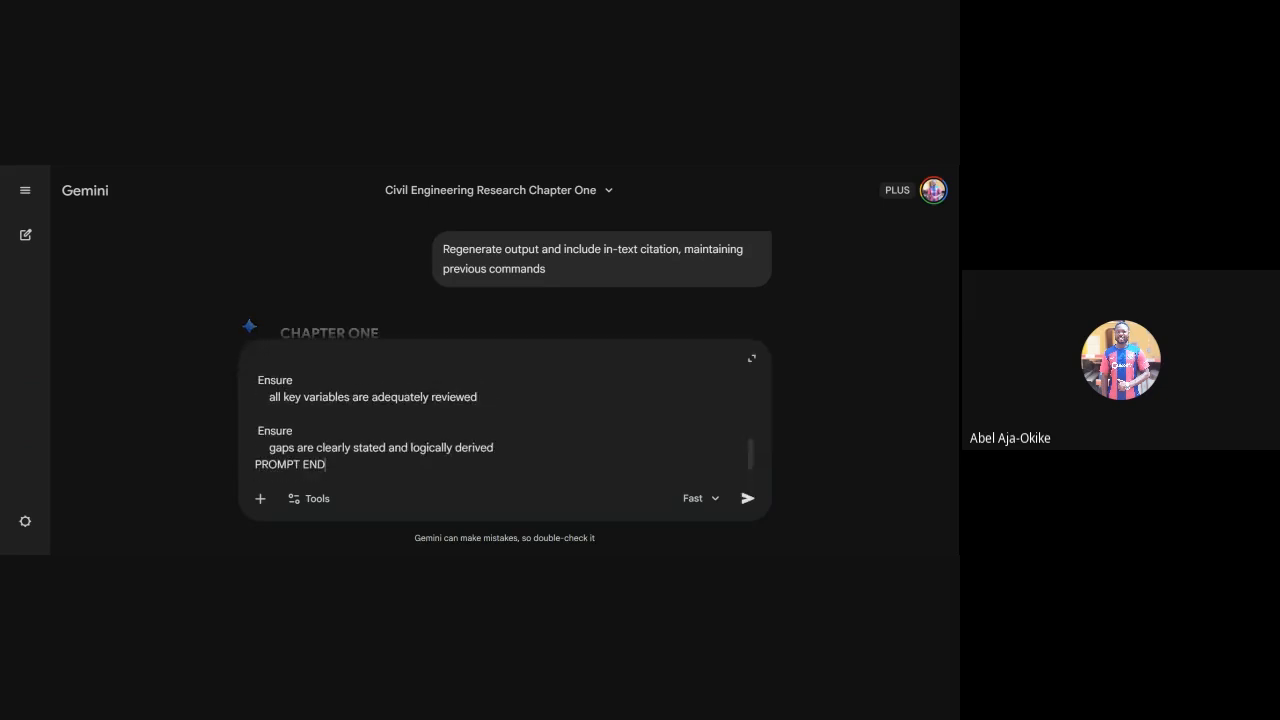
# - Delete the Department / Field, Project Title and Area of Interest / Key Variables entries under STUDENT INPUTS, closing up the blank lines
pyautogui.scroll(10, 504, 420)
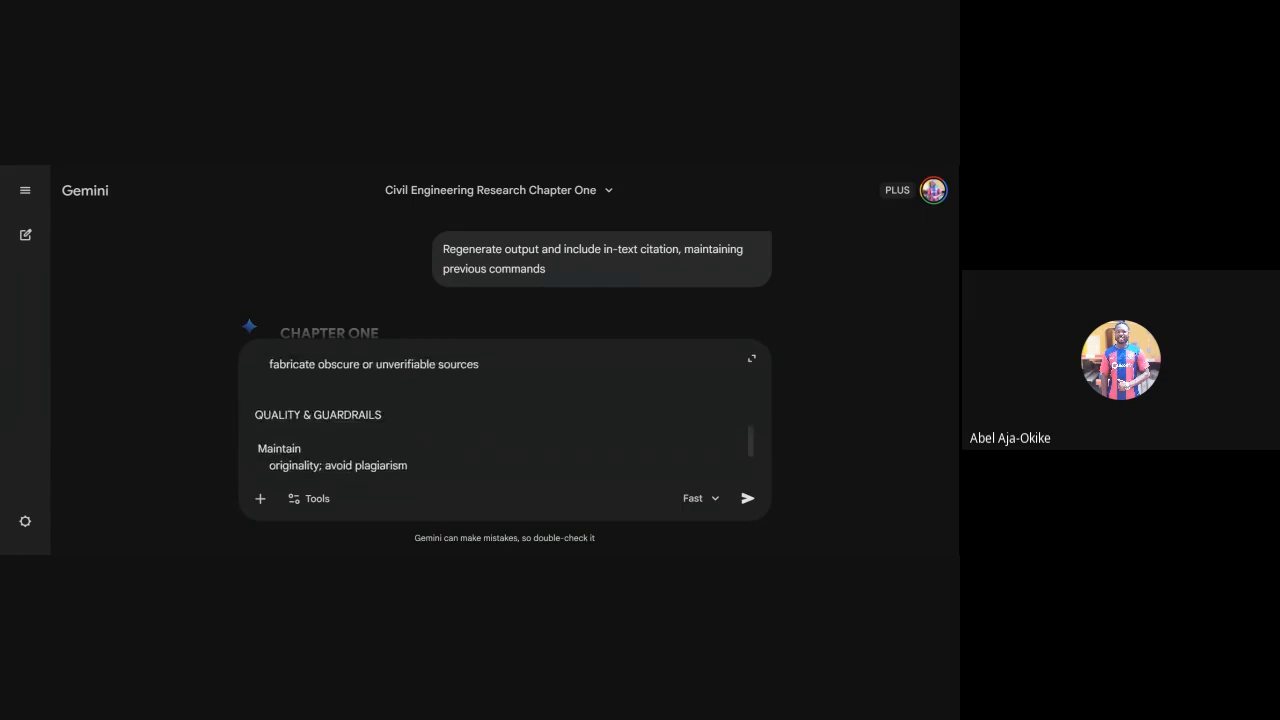
pyautogui.scroll(10, 504, 420)
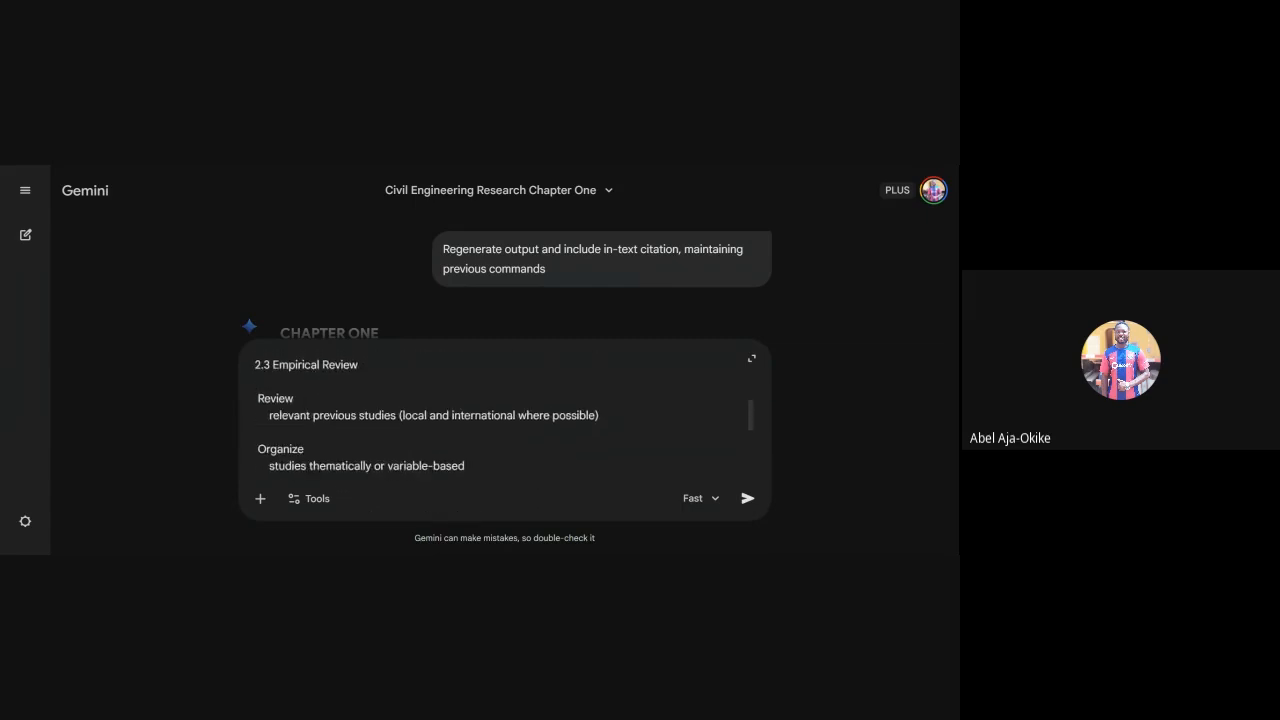
pyautogui.scroll(10, 504, 420)
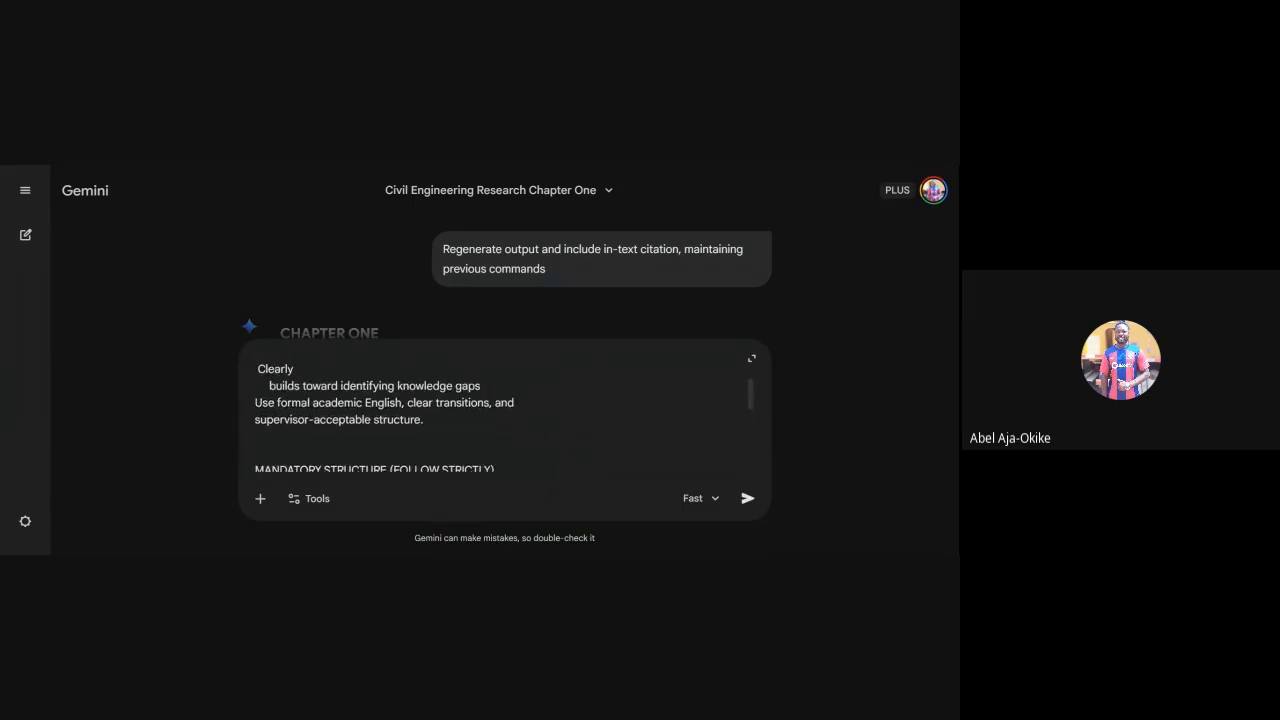
pyautogui.scroll(10, 504, 420)
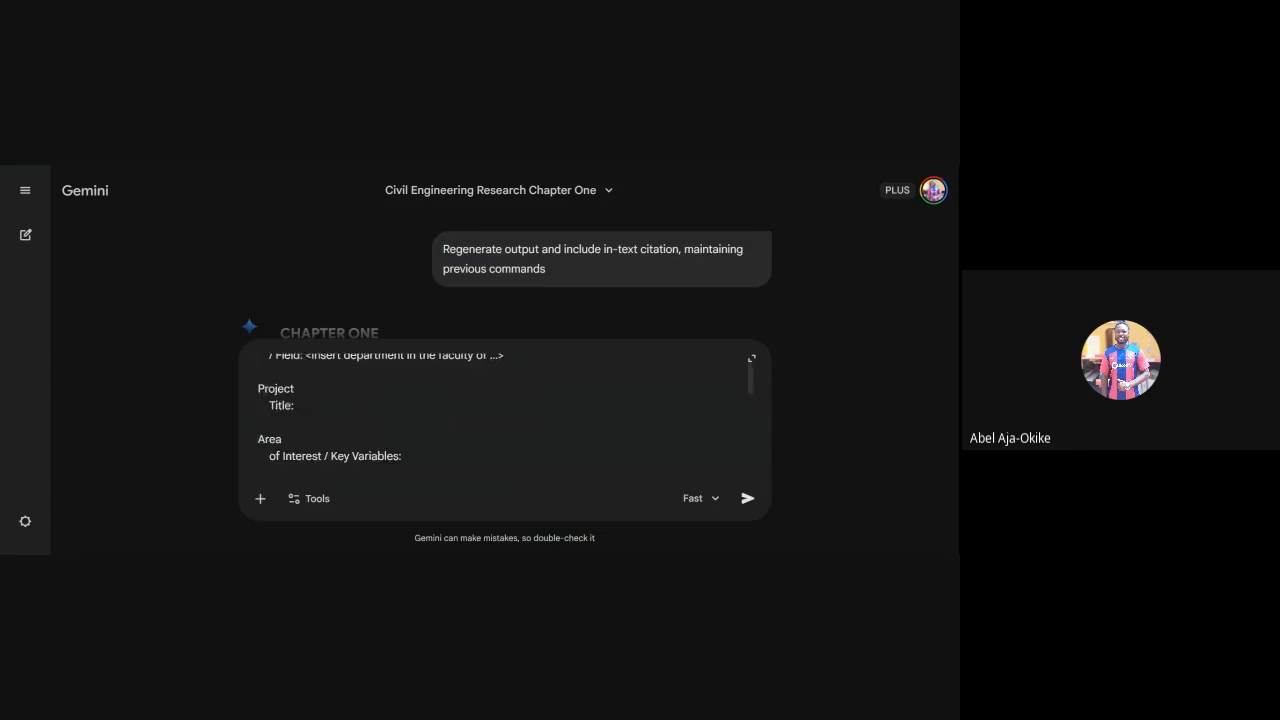
pyautogui.scroll(3, 504, 420)
pyautogui.scroll(-6, 504, 420)
pyautogui.scroll(-1, 504, 420)
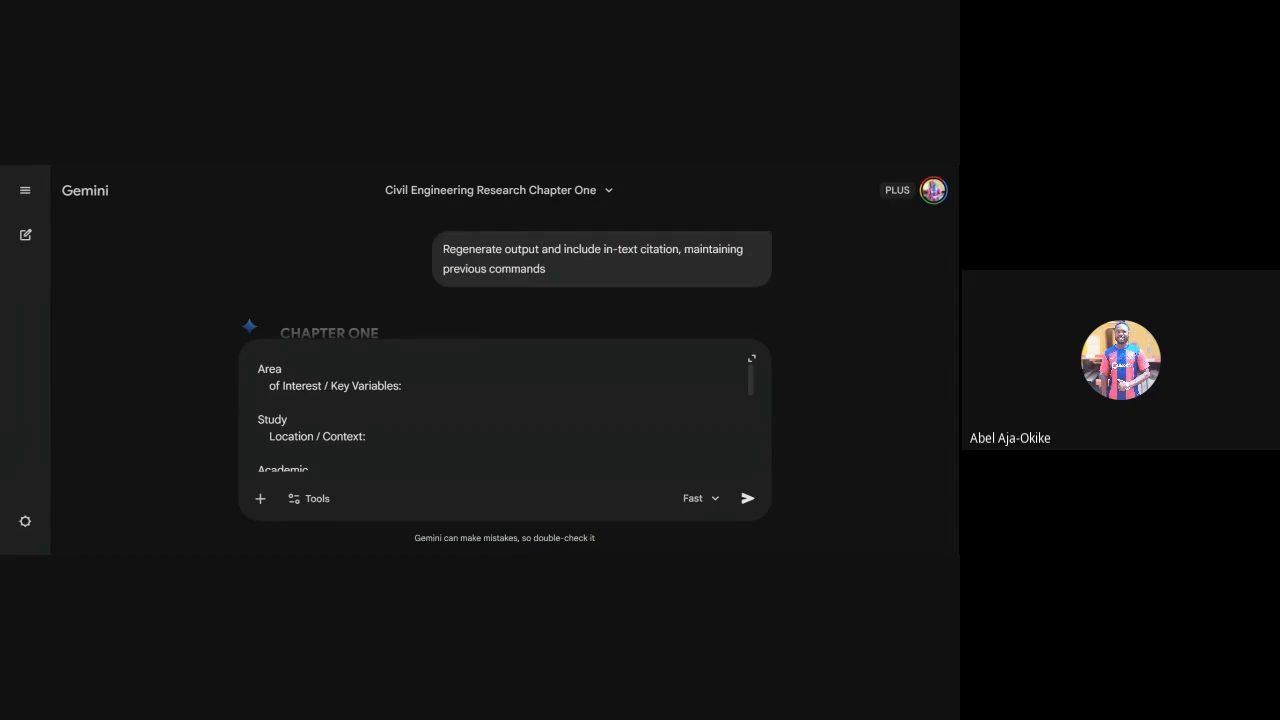
pyautogui.scroll(2, 504, 420)
pyautogui.scroll(2, 504, 420)
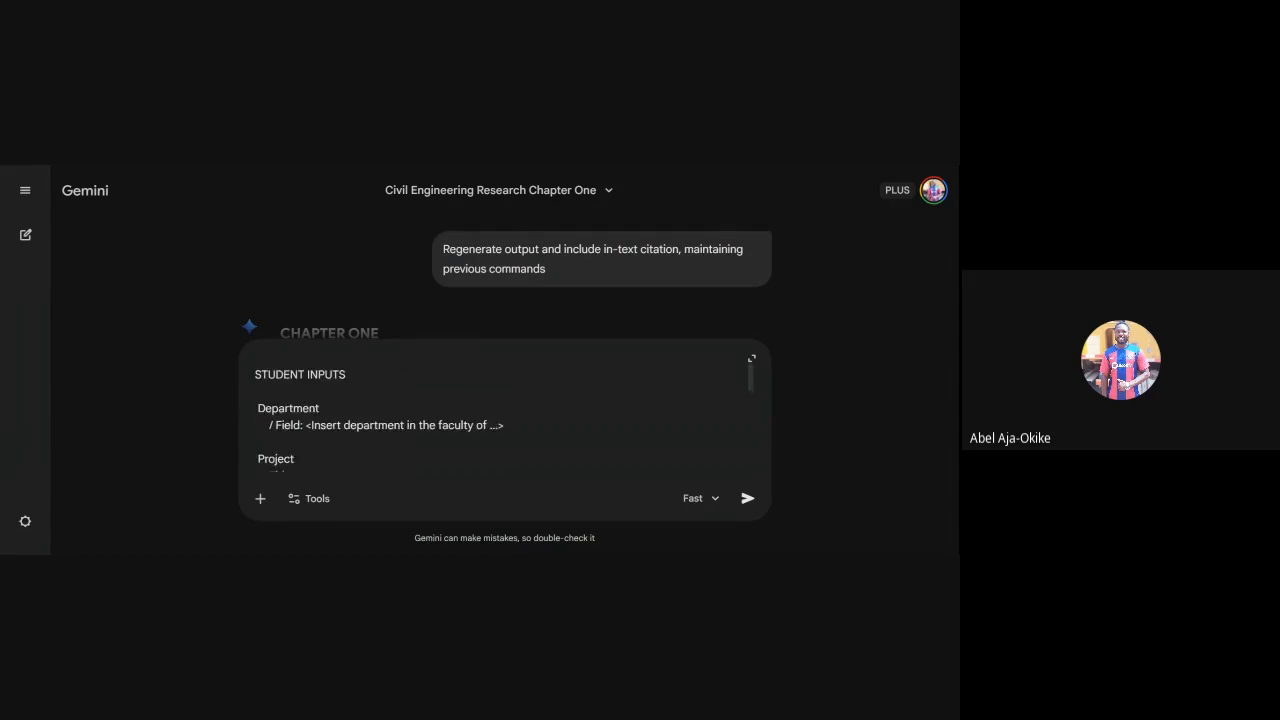
pyautogui.moveTo(258, 408); pyautogui.dragTo(445, 449)
pyautogui.scroll(-1, 445, 449)
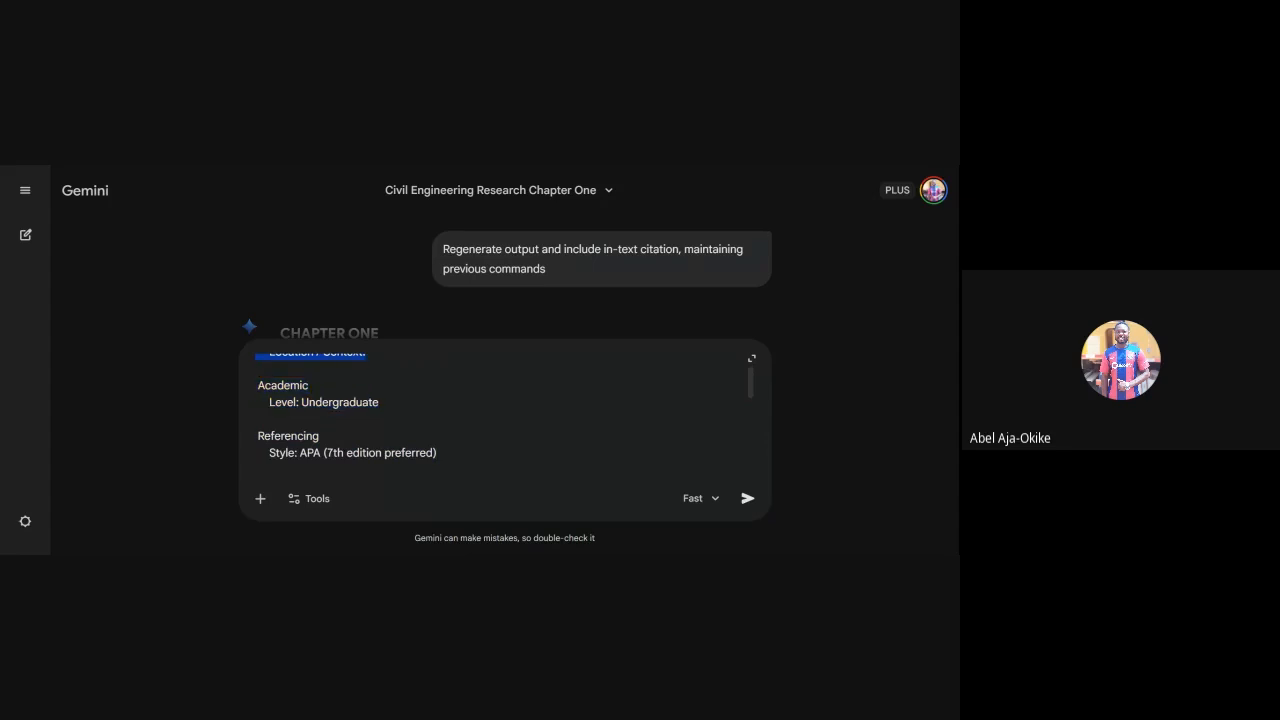
pyautogui.scroll(1, 504, 420)
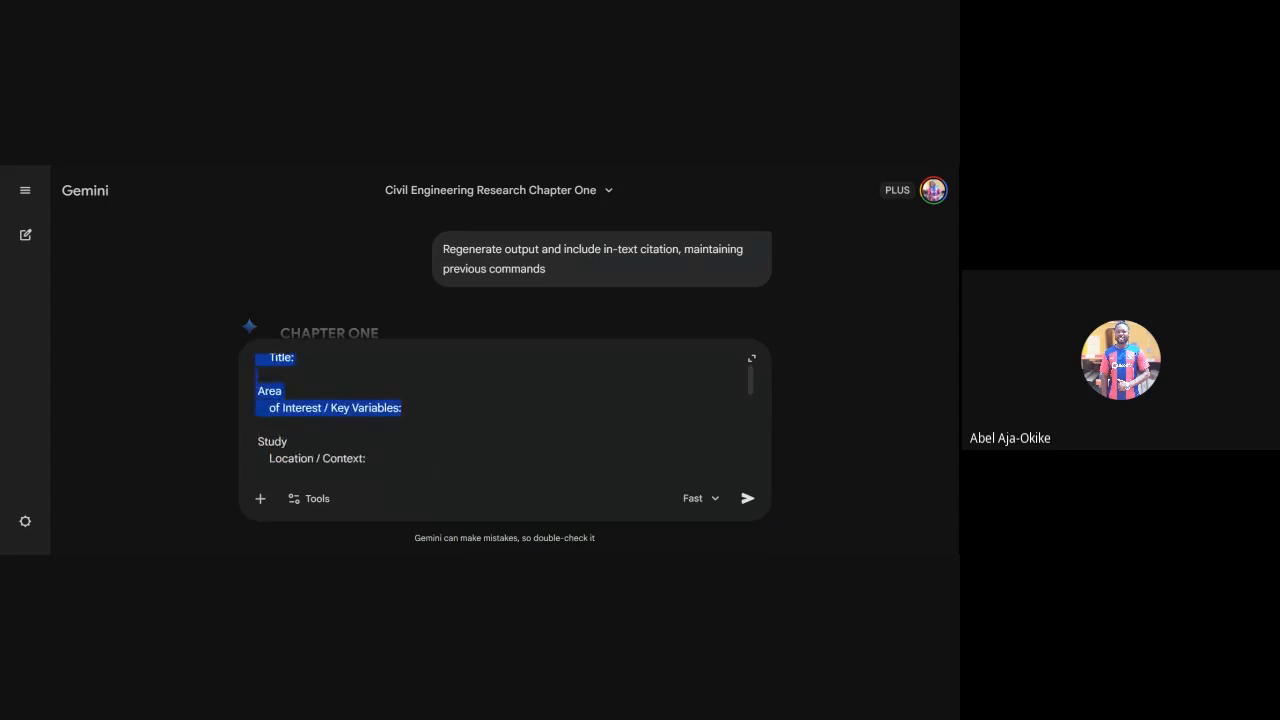
pyautogui.press('BackSpace')
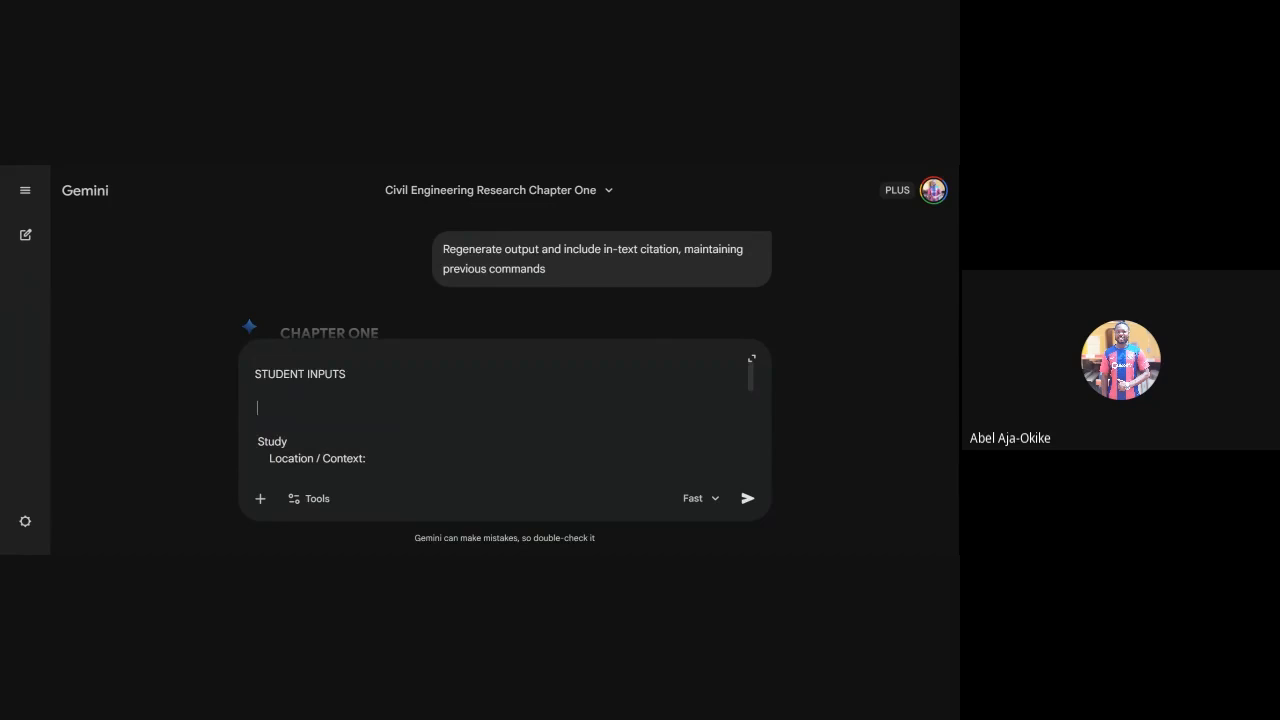
pyautogui.press('BackSpace')
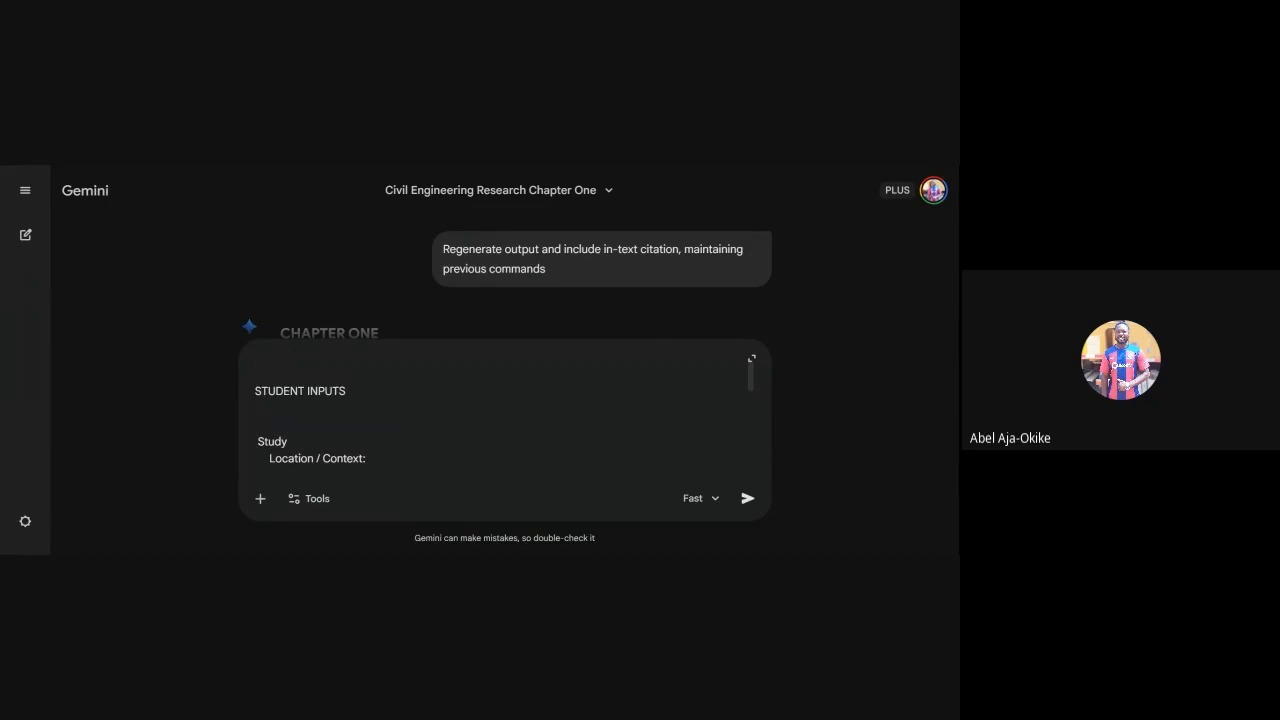
pyautogui.press('BackSpace')
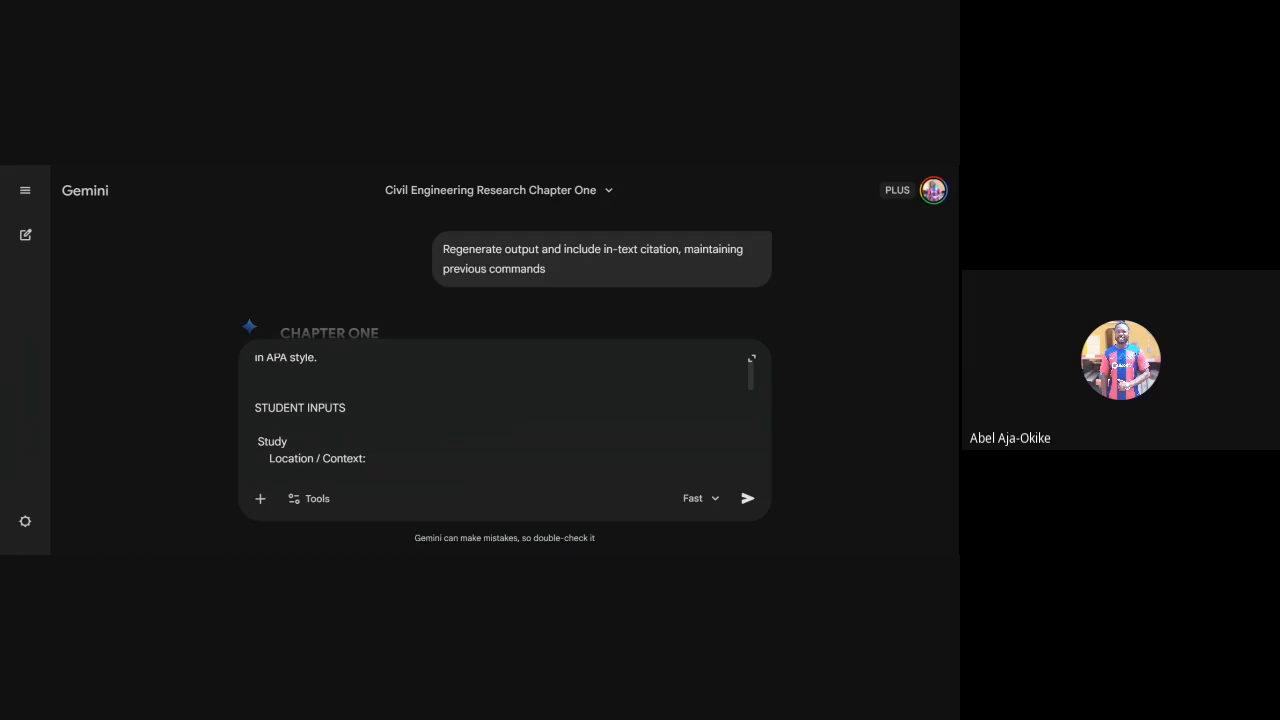
# - Enter Abakaliki as the study location, and make the literature time frame read "Emphasize studies from 2020–present. Comparison on 10-15 papers"
pyautogui.write('Abakaliki')
pyautogui.scroll(-1, 463, 504)
pyautogui.scroll(-1, 505, 410)
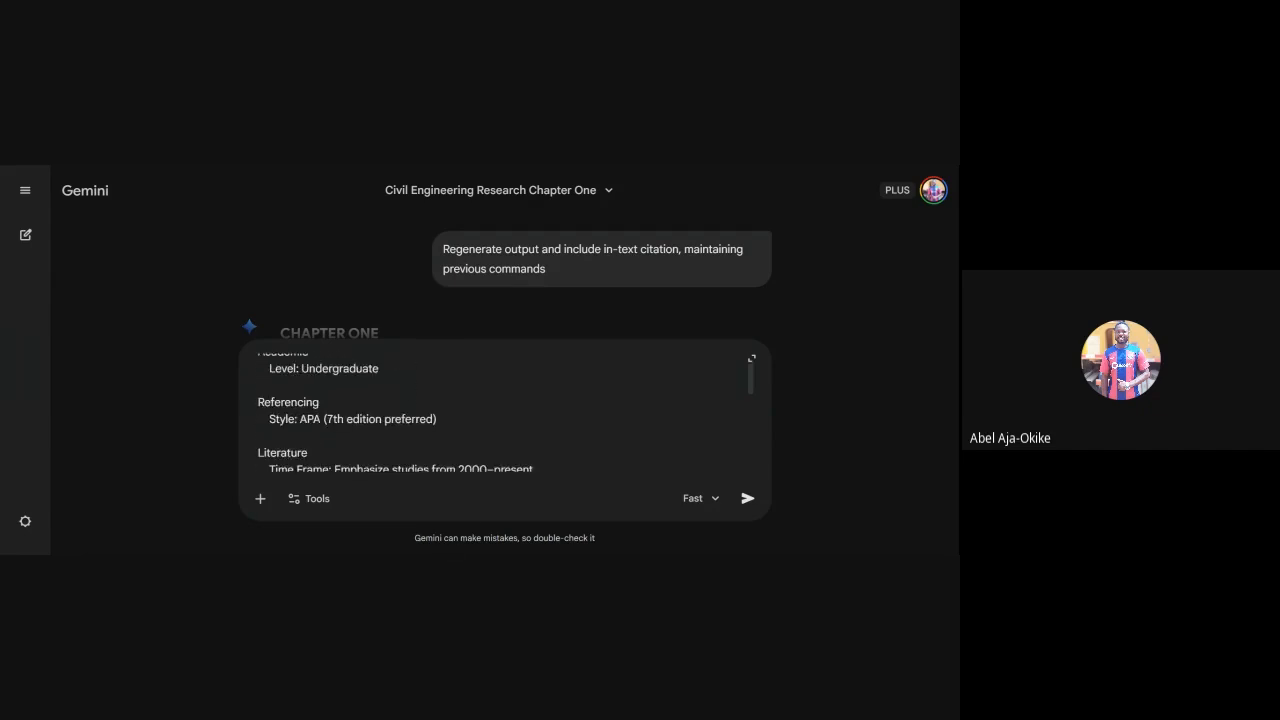
pyautogui.scroll(-1, 505, 410)
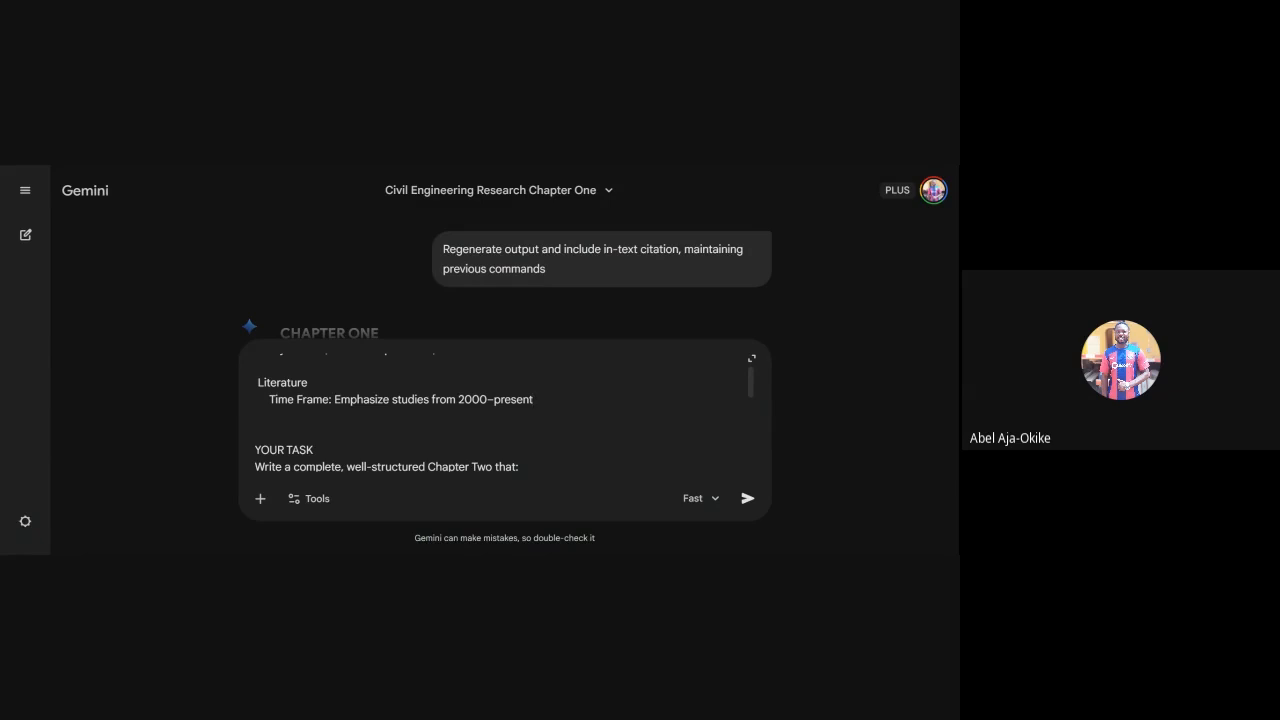
pyautogui.write('. Comparison on 10-15 papers')
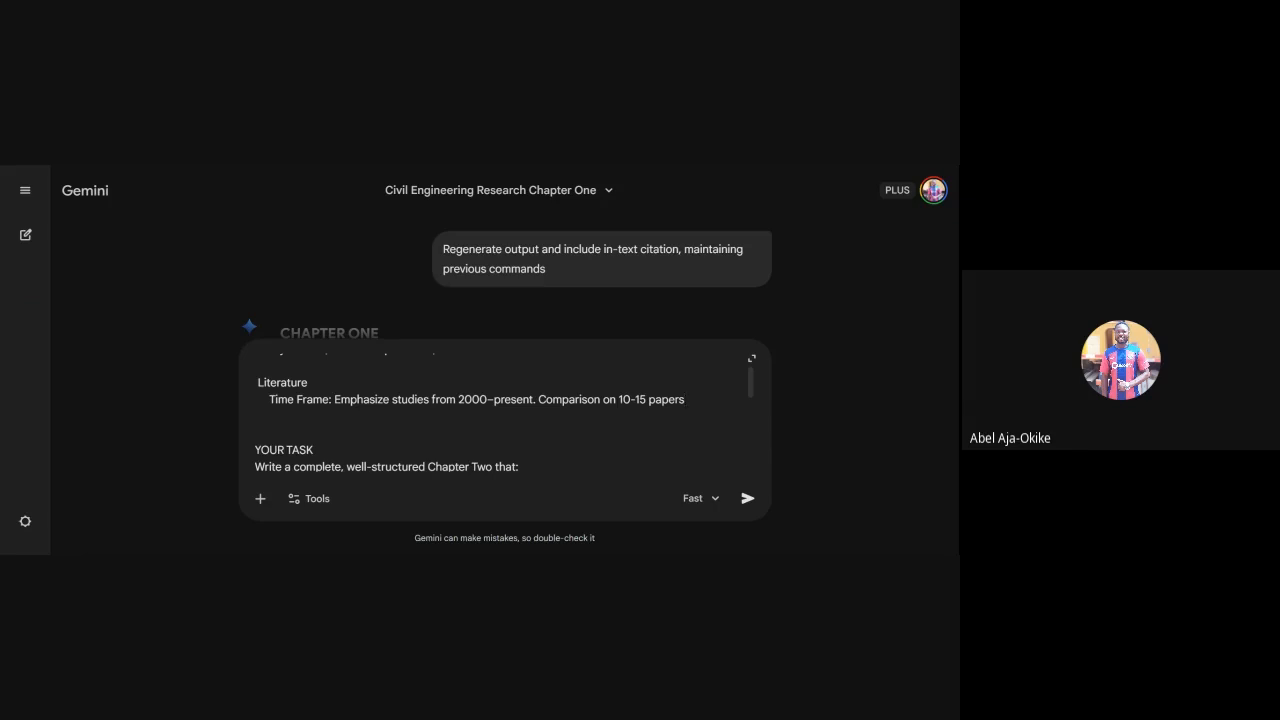
pyautogui.press('BackSpace')
pyautogui.write('2')
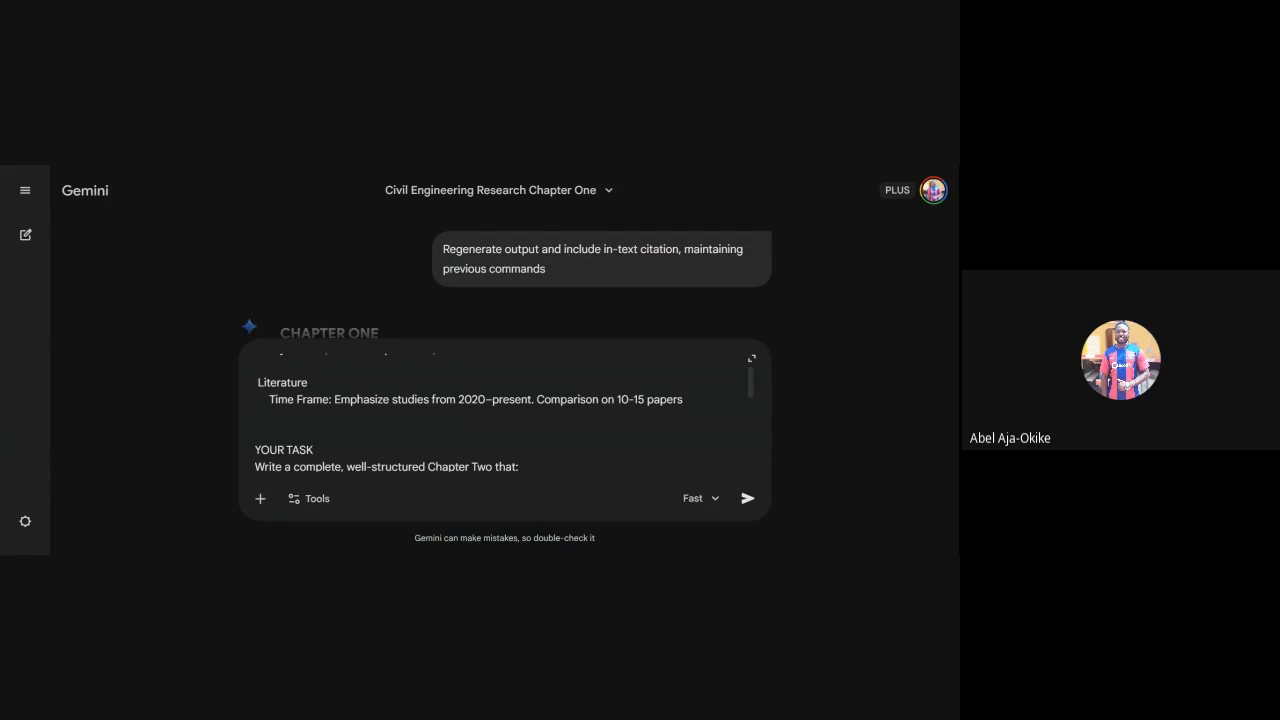
# - Check the prompt's remaining task, mandatory structure and referencing instructions, and submit the Chapter Two prompt
pyautogui.scroll(-1, 500, 420)
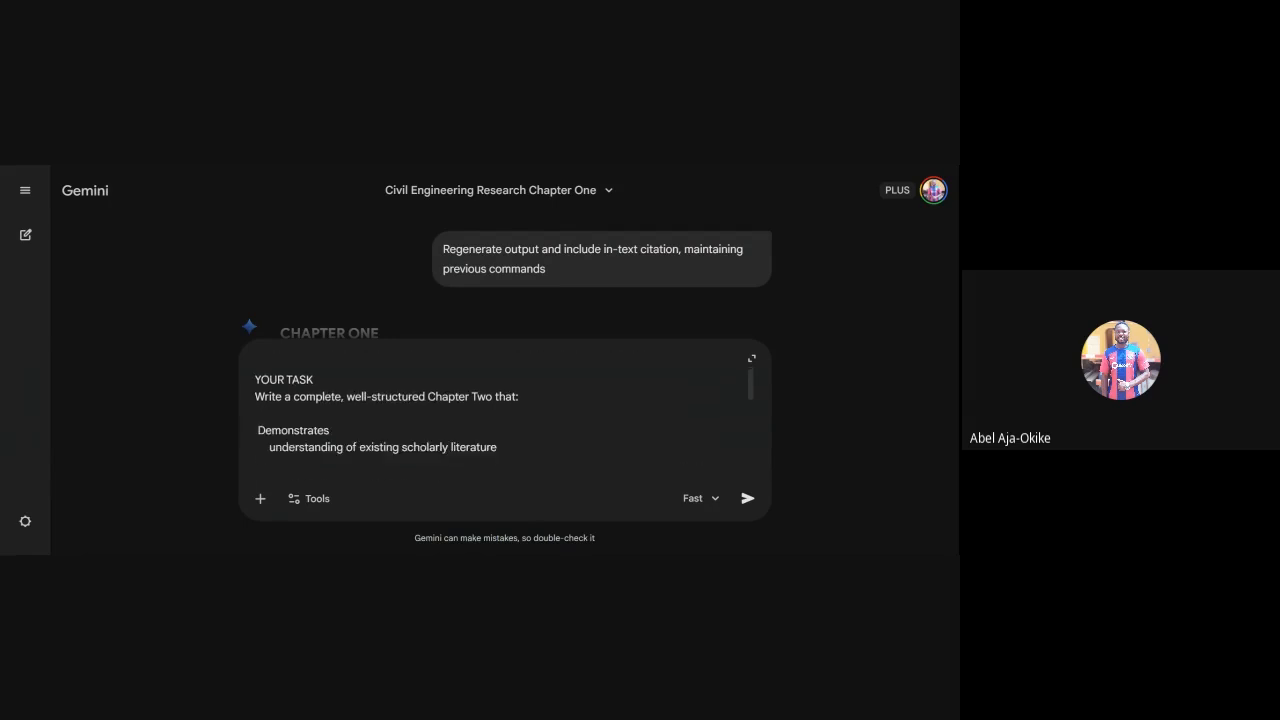
pyautogui.scroll(-3, 500, 420)
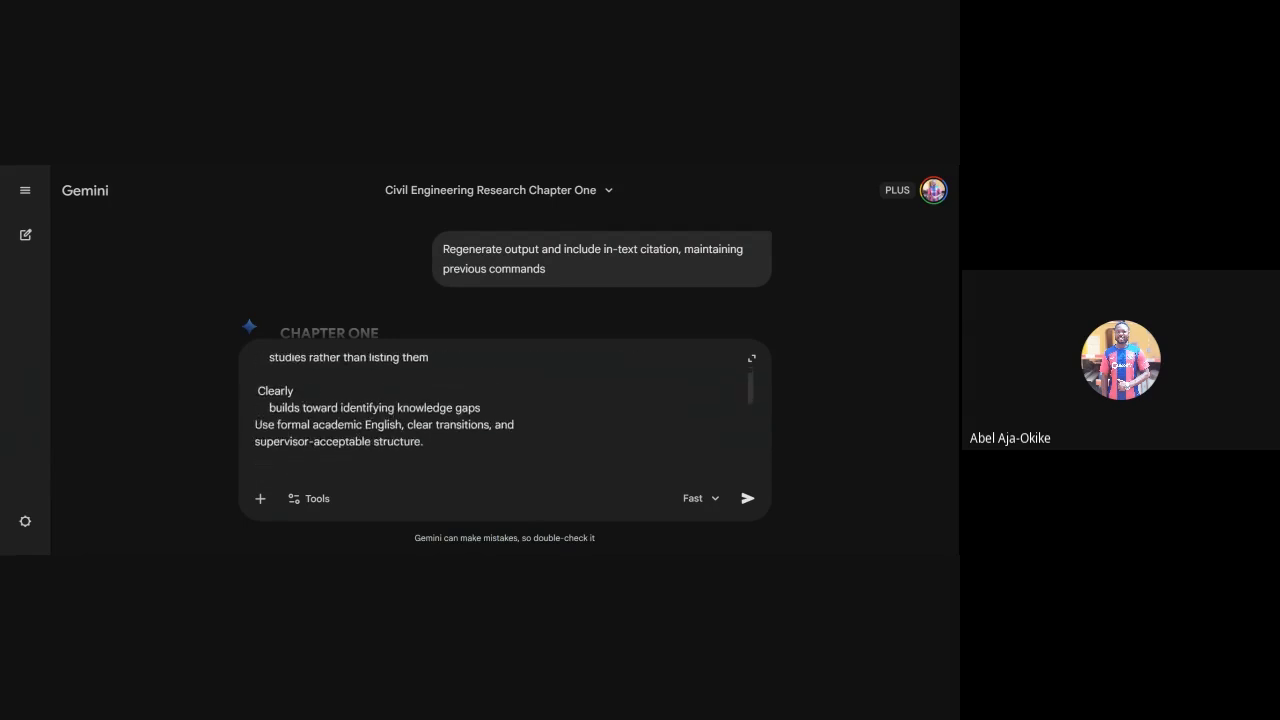
pyautogui.scroll(-2, 500, 420)
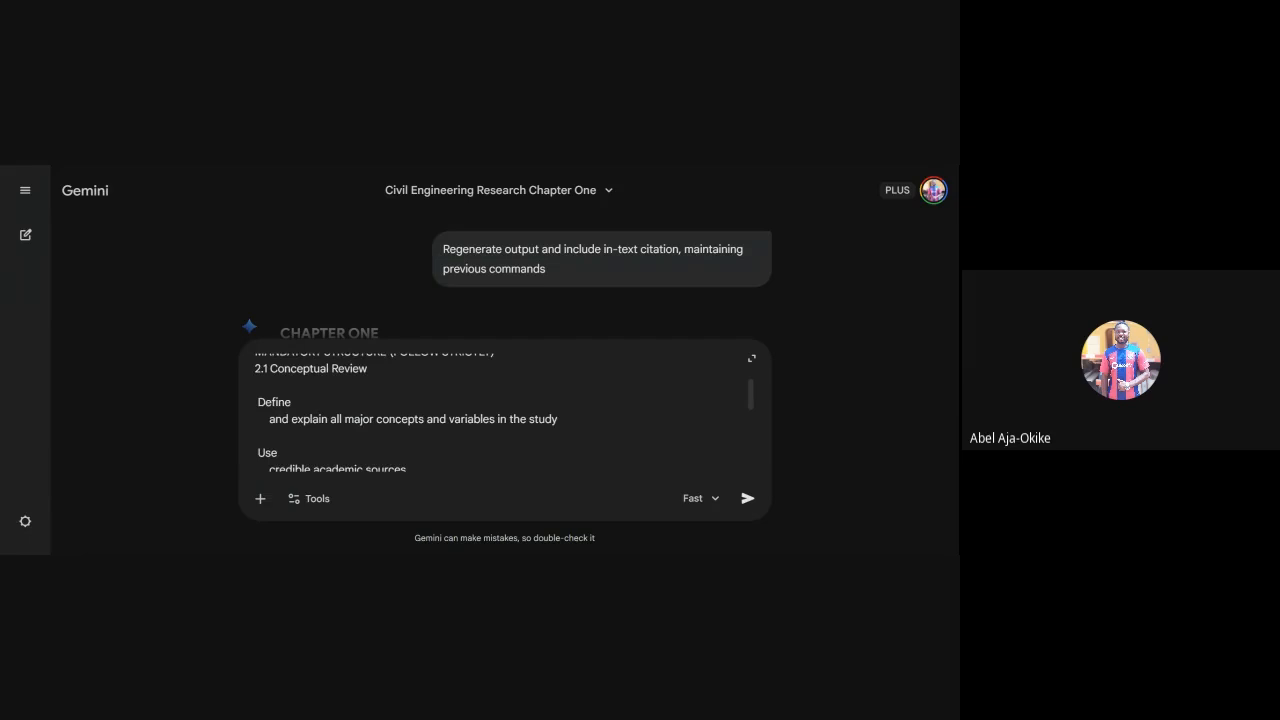
pyautogui.scroll(-5, 500, 420)
pyautogui.scroll(-3, 500, 420)
pyautogui.scroll(-5, 500, 420)
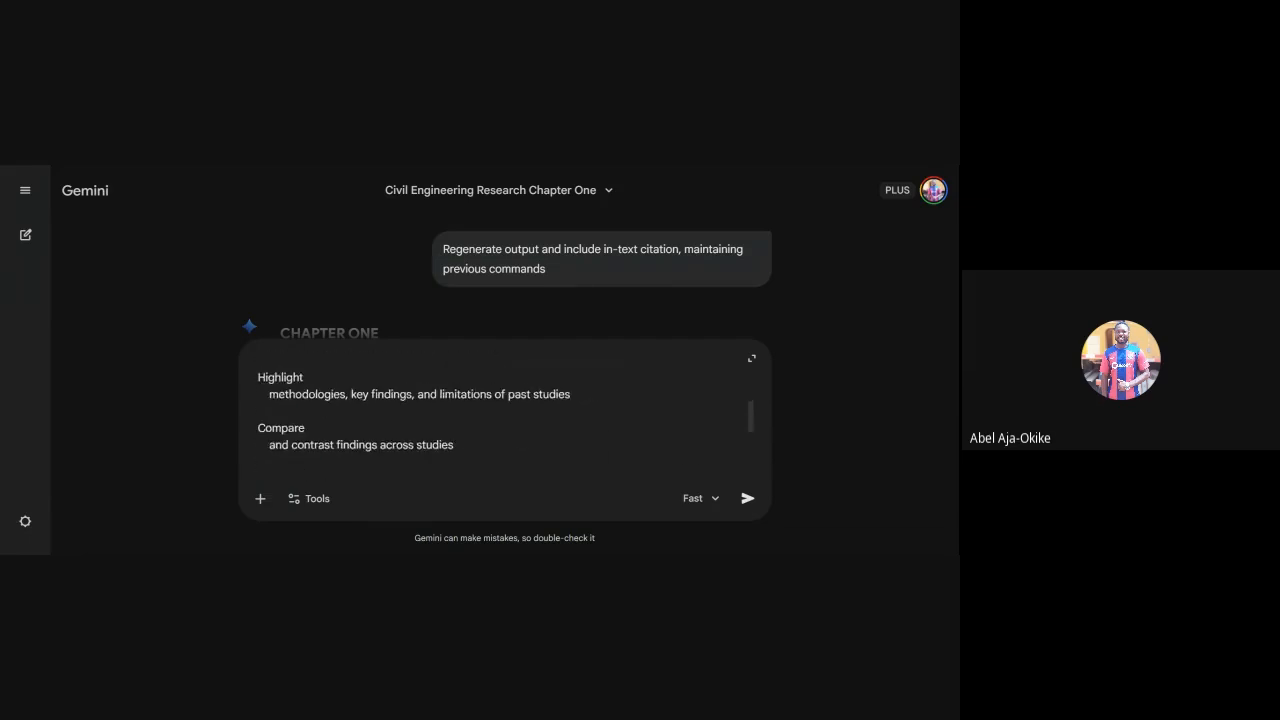
pyautogui.scroll(-5, 500, 420)
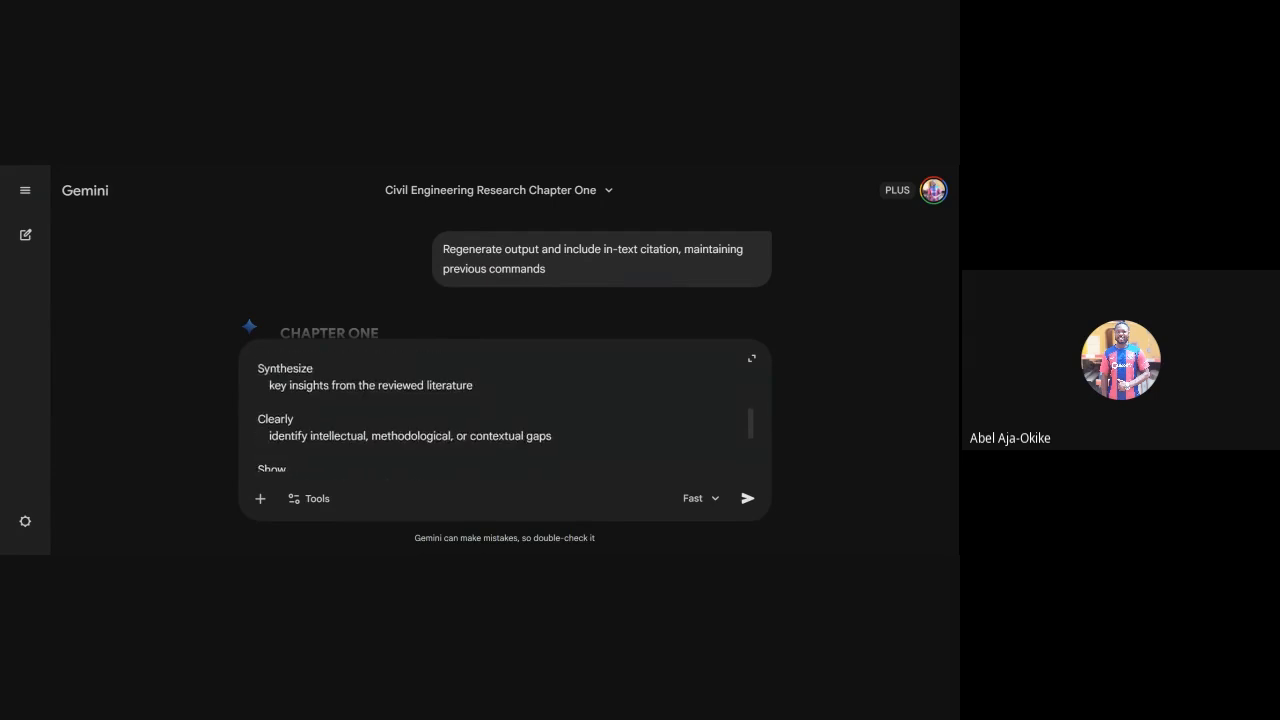
pyautogui.scroll(-3, 500, 420)
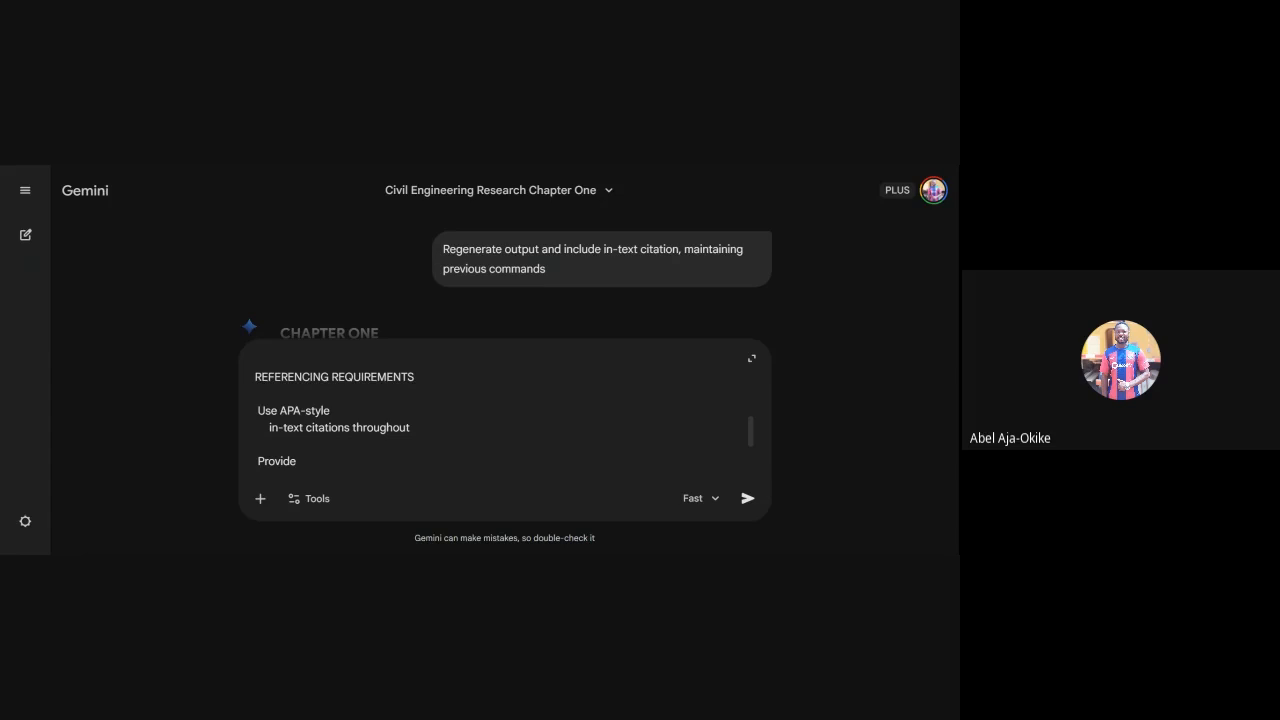
pyautogui.scroll(-4, 500, 420)
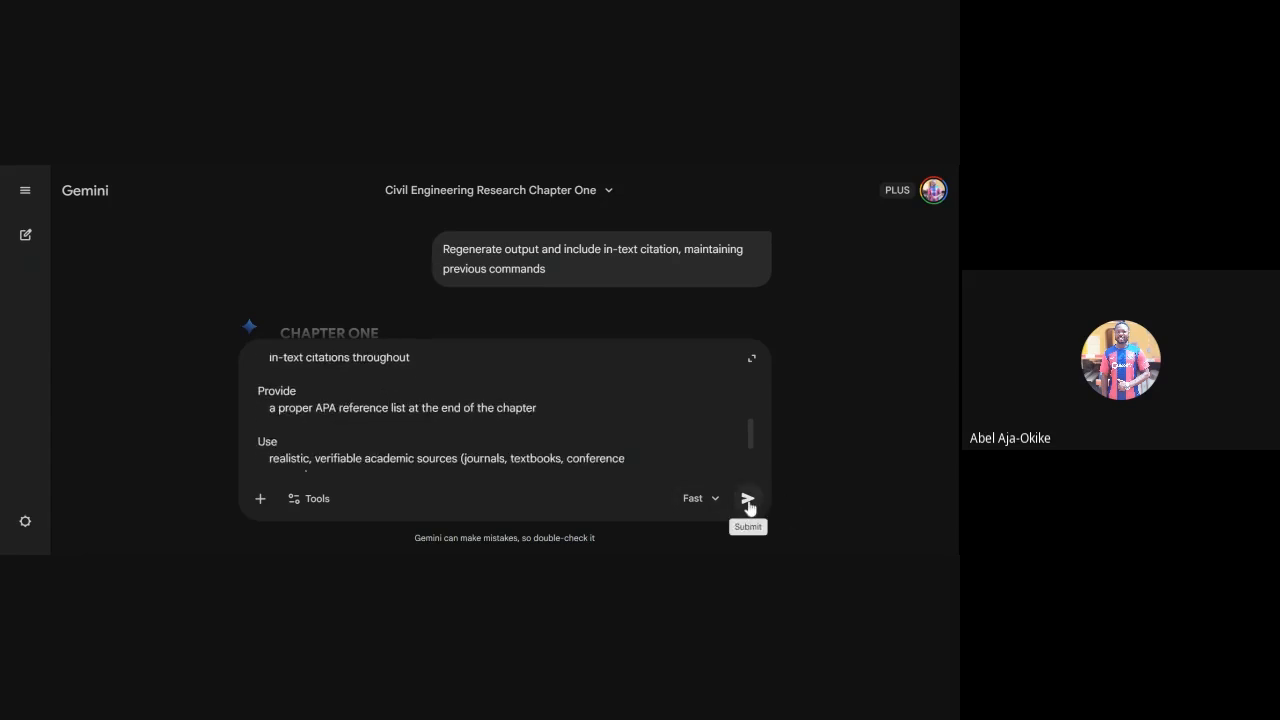
pyautogui.click(749, 503)
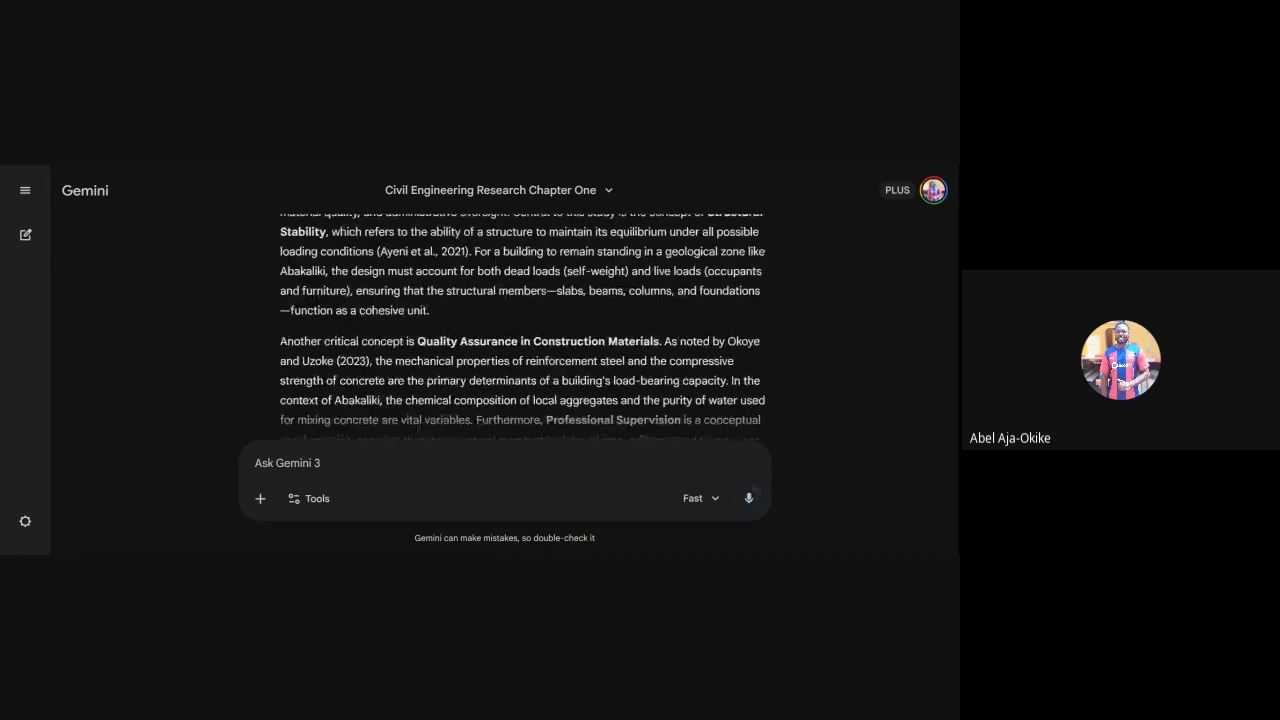
# - Examine the generated Chapter Two from the conceptual review through the theoretical, empirical and gap sections to the references
pyautogui.scroll(-2, 505, 326)
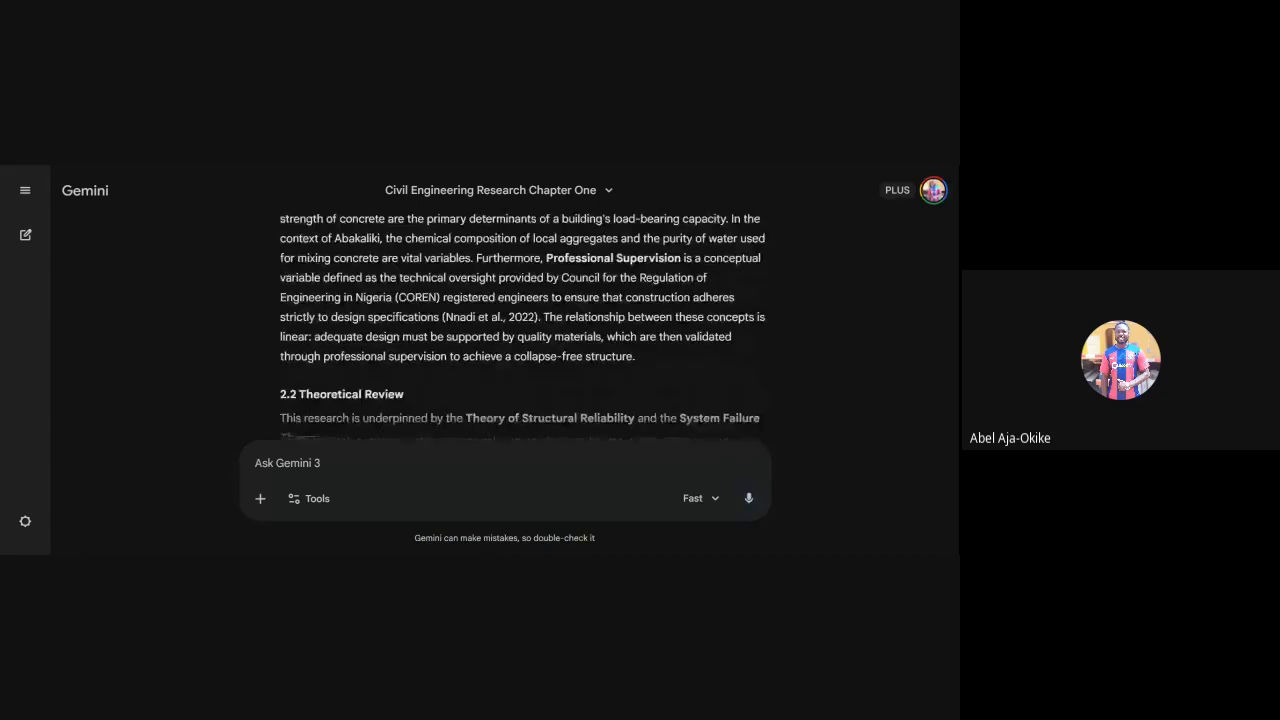
pyautogui.scroll(-1, 524, 328)
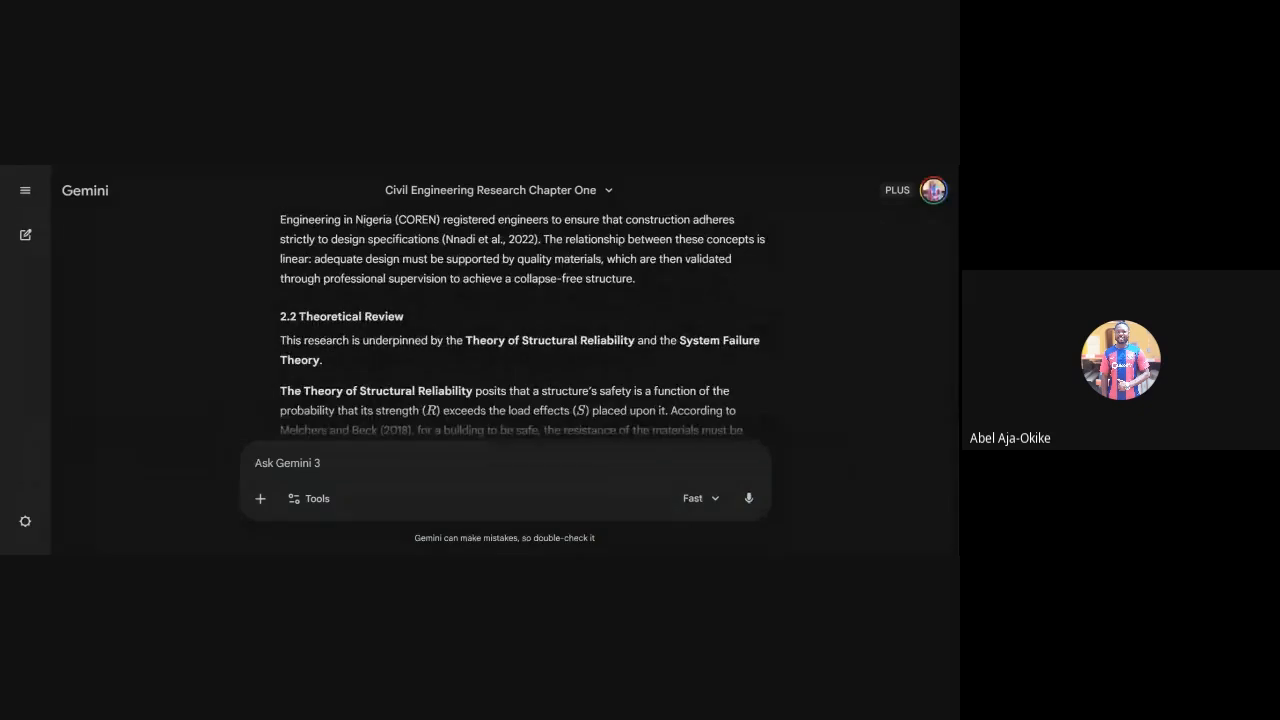
pyautogui.scroll(-1, 524, 326)
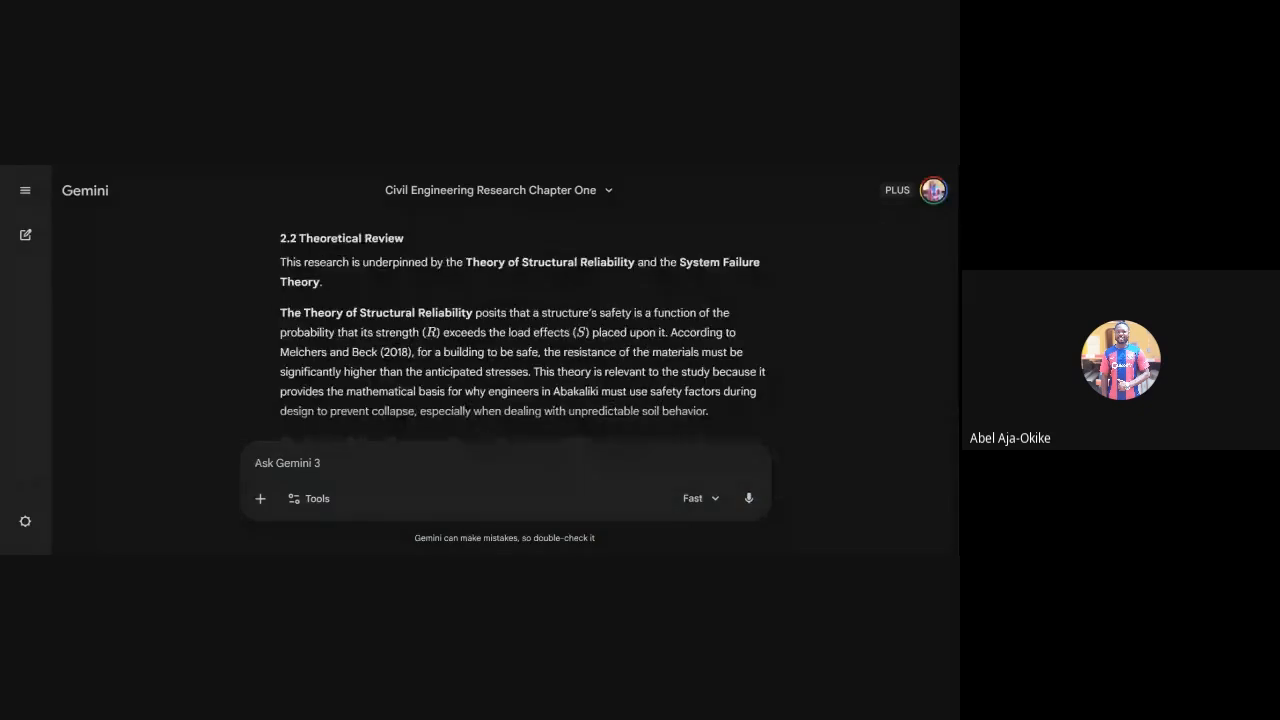
pyautogui.scroll(-1, 524, 330)
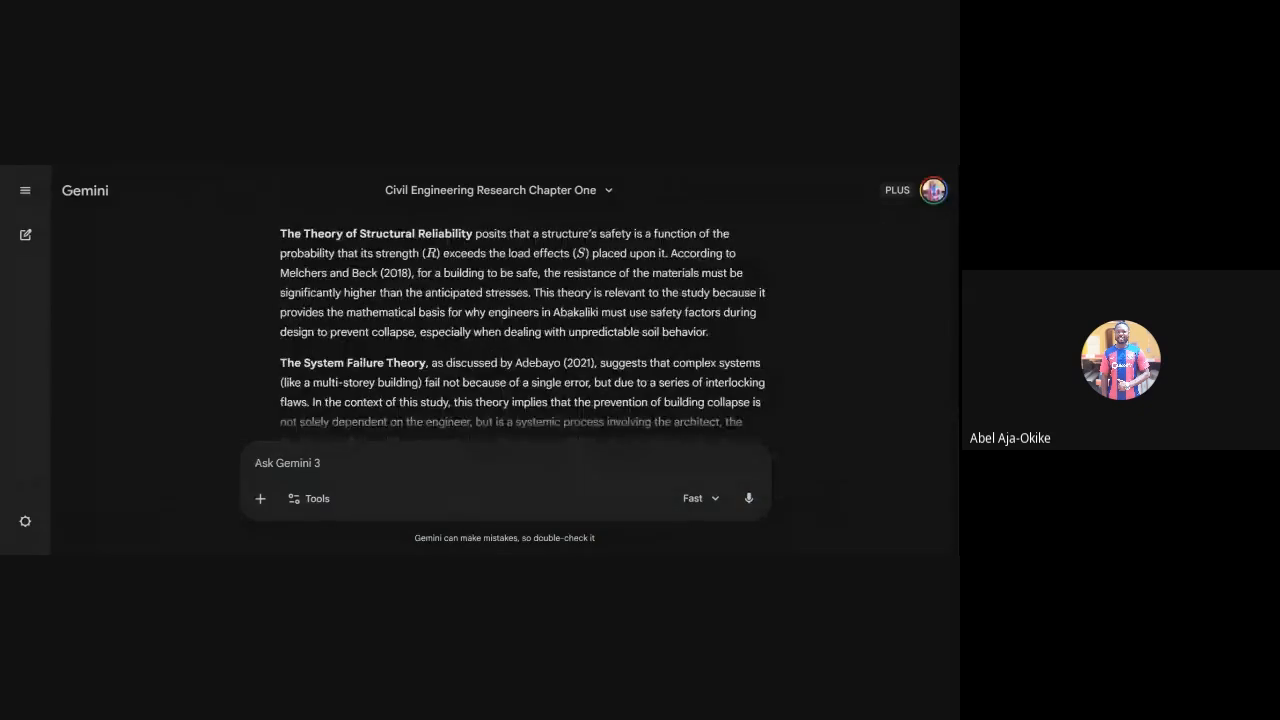
pyautogui.scroll(-2, 524, 330)
pyautogui.scroll(-1, 524, 330)
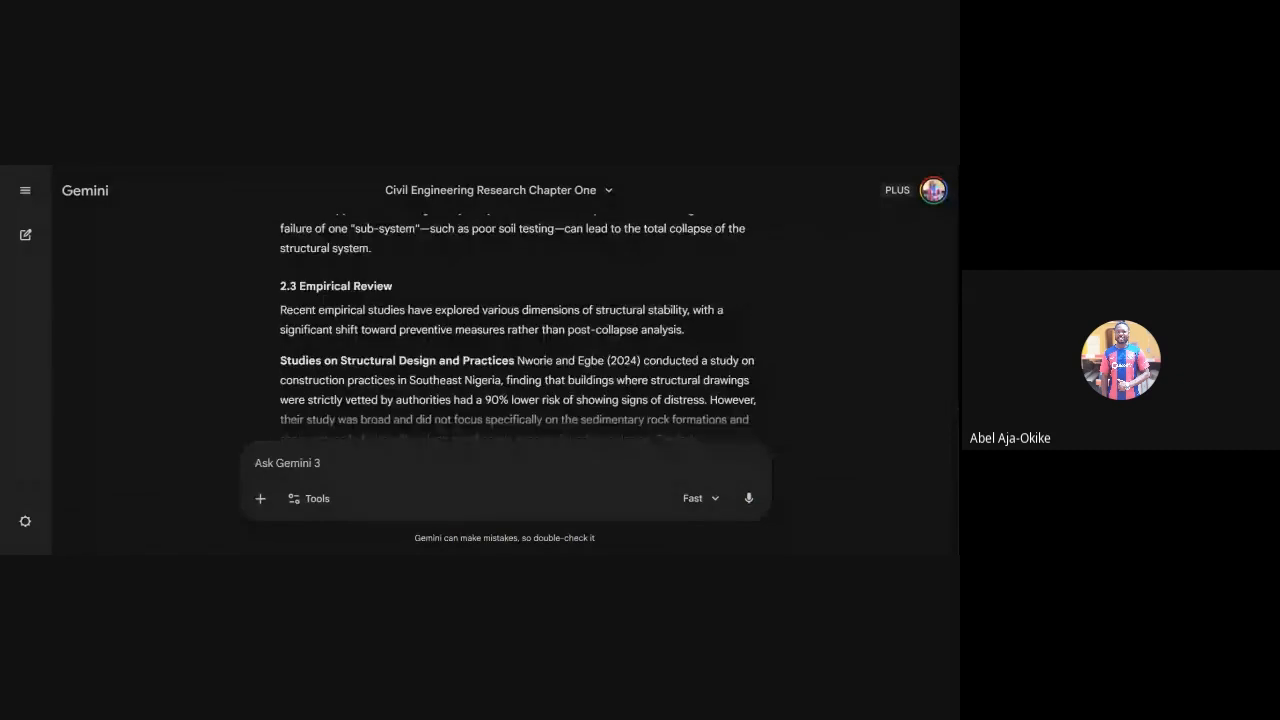
pyautogui.scroll(-3, 518, 330)
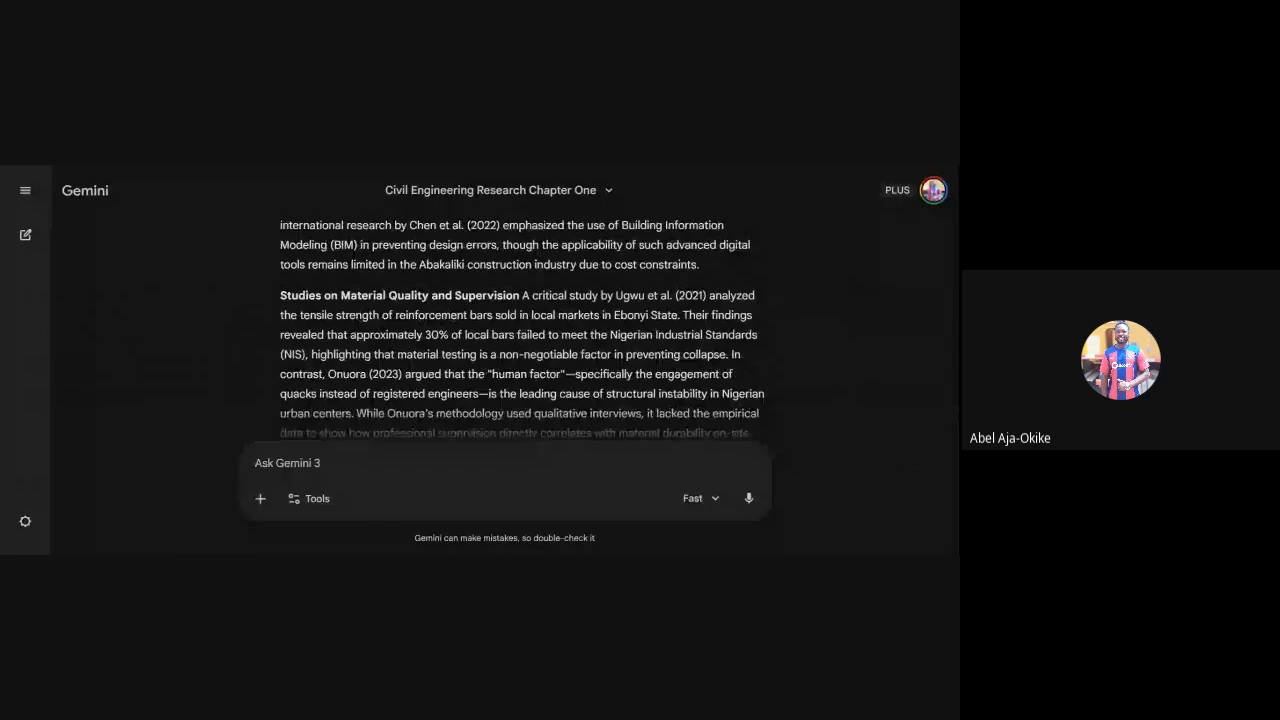
pyautogui.scroll(-3, 522, 330)
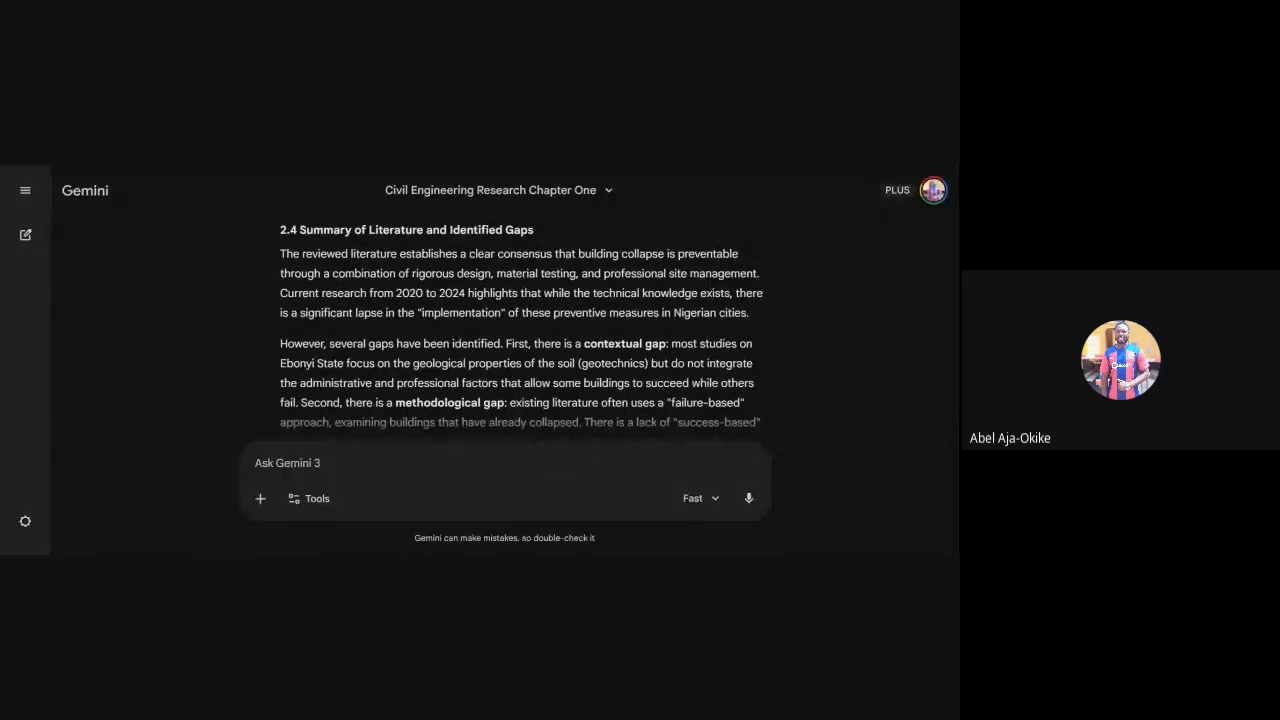
pyautogui.scroll(-2, 522, 330)
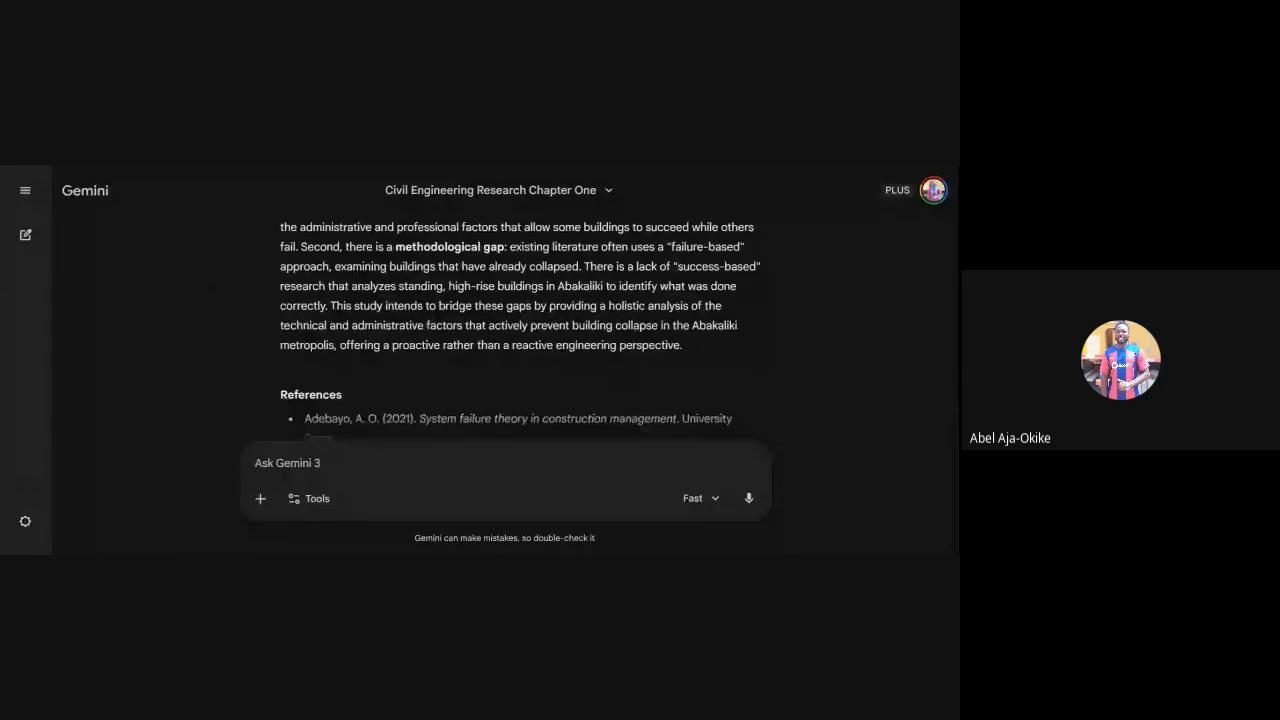
pyautogui.scroll(-1, 520, 330)
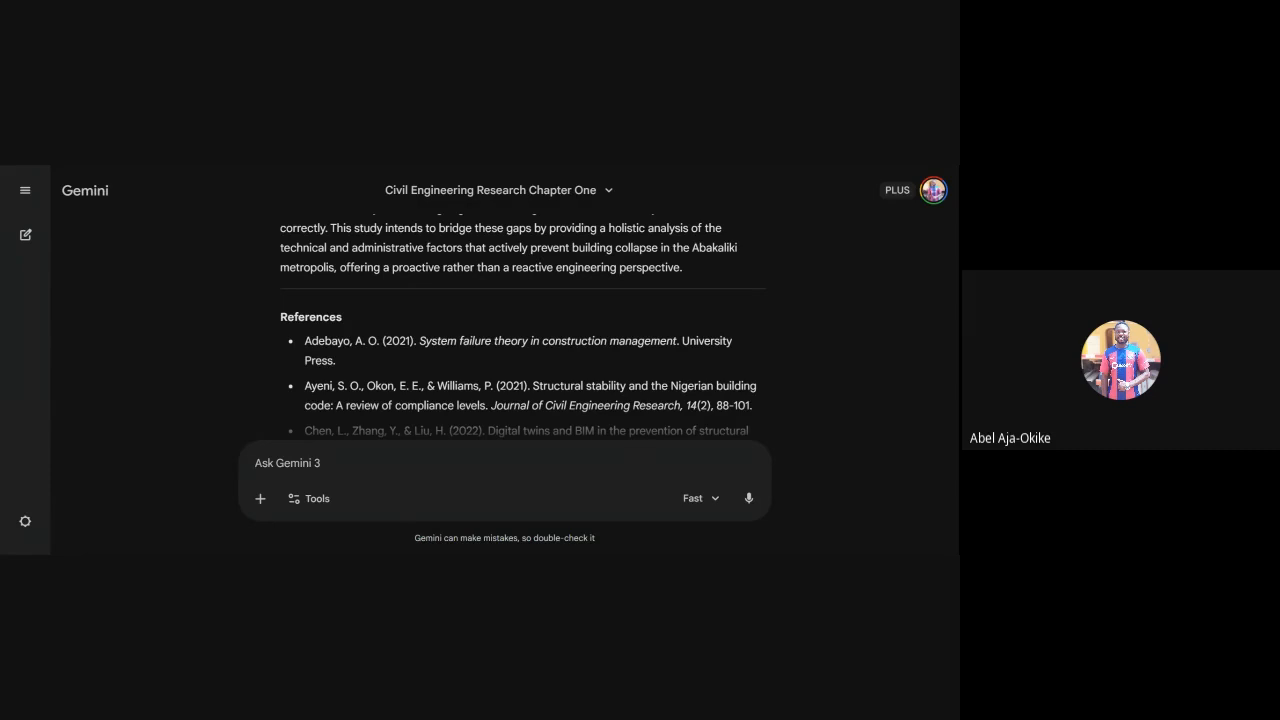
pyautogui.scroll(-1, 481, 383)
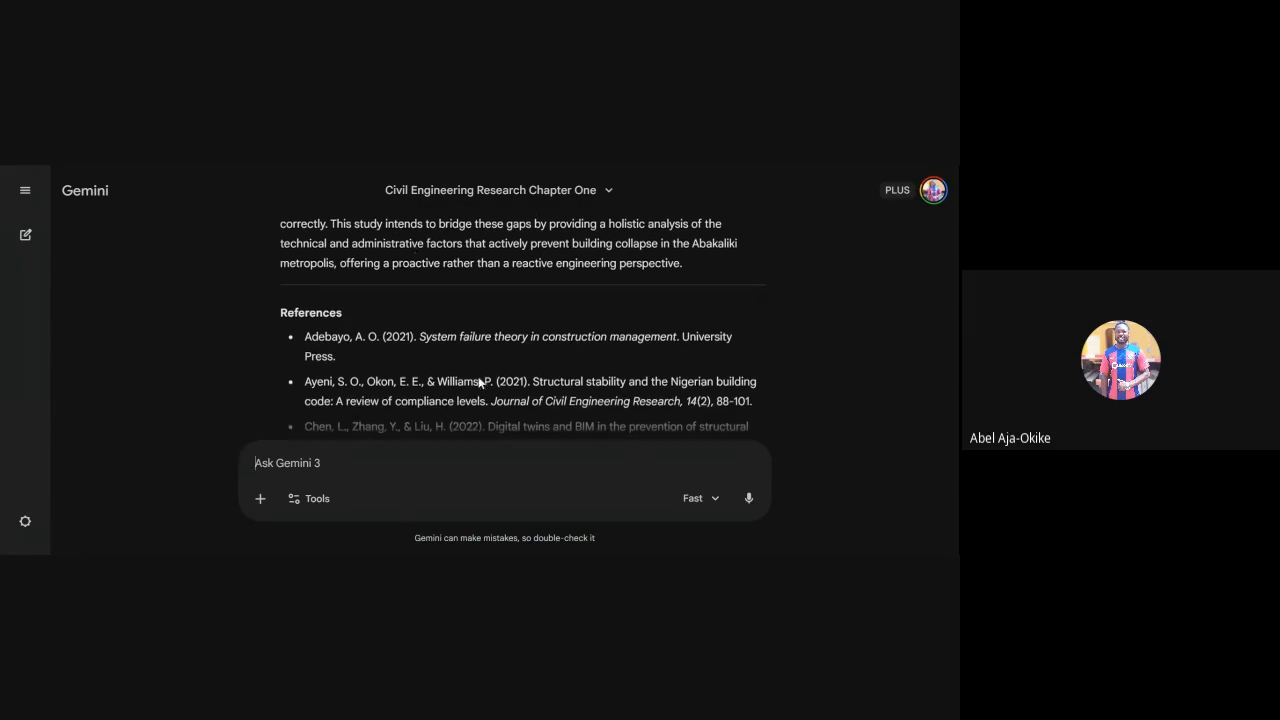
# - Check the remaining entries in the Chapter Two reference list through to its end
pyautogui.scroll(-5, 481, 383)
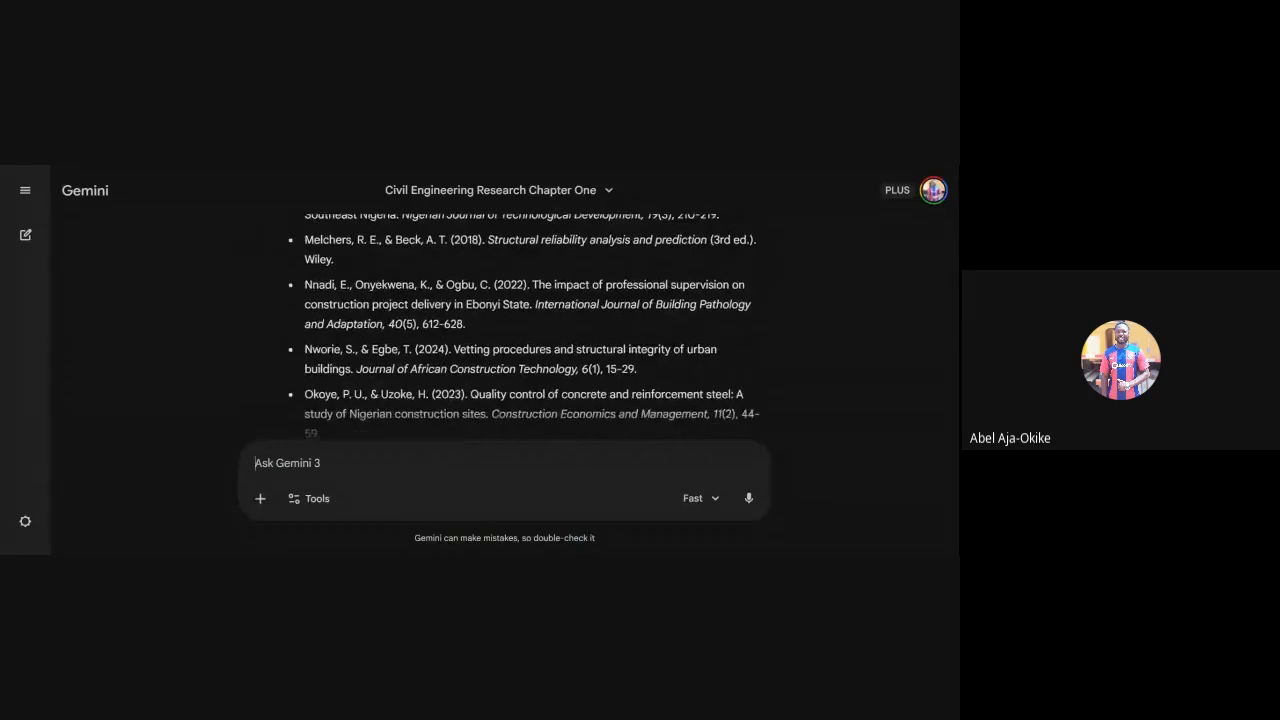
pyautogui.scroll(-5, 468, 382)
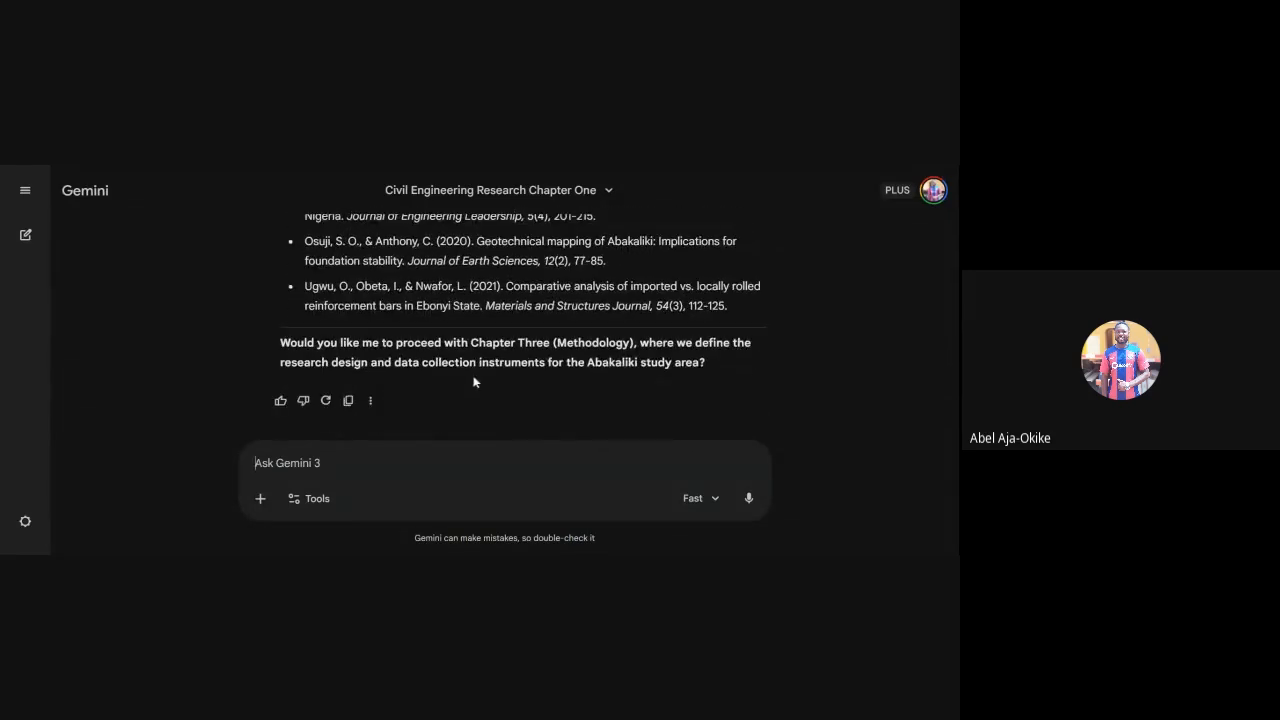
pyautogui.scroll(3, 480, 366)
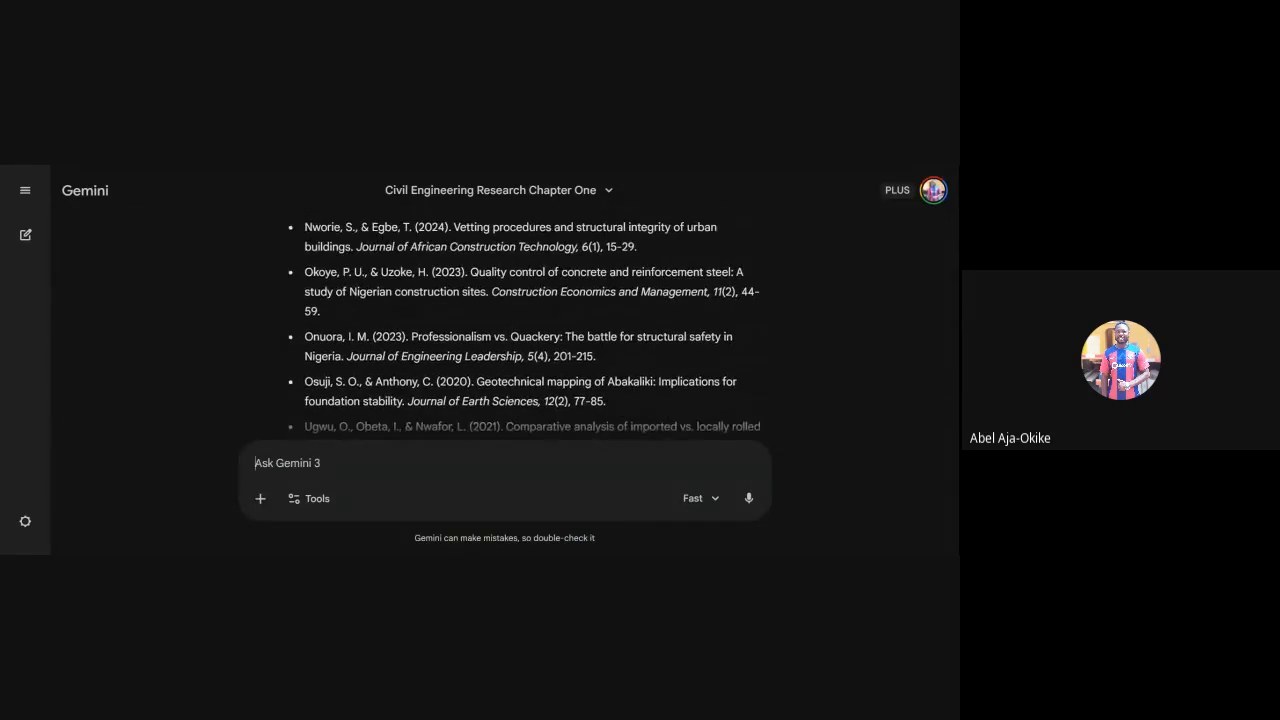
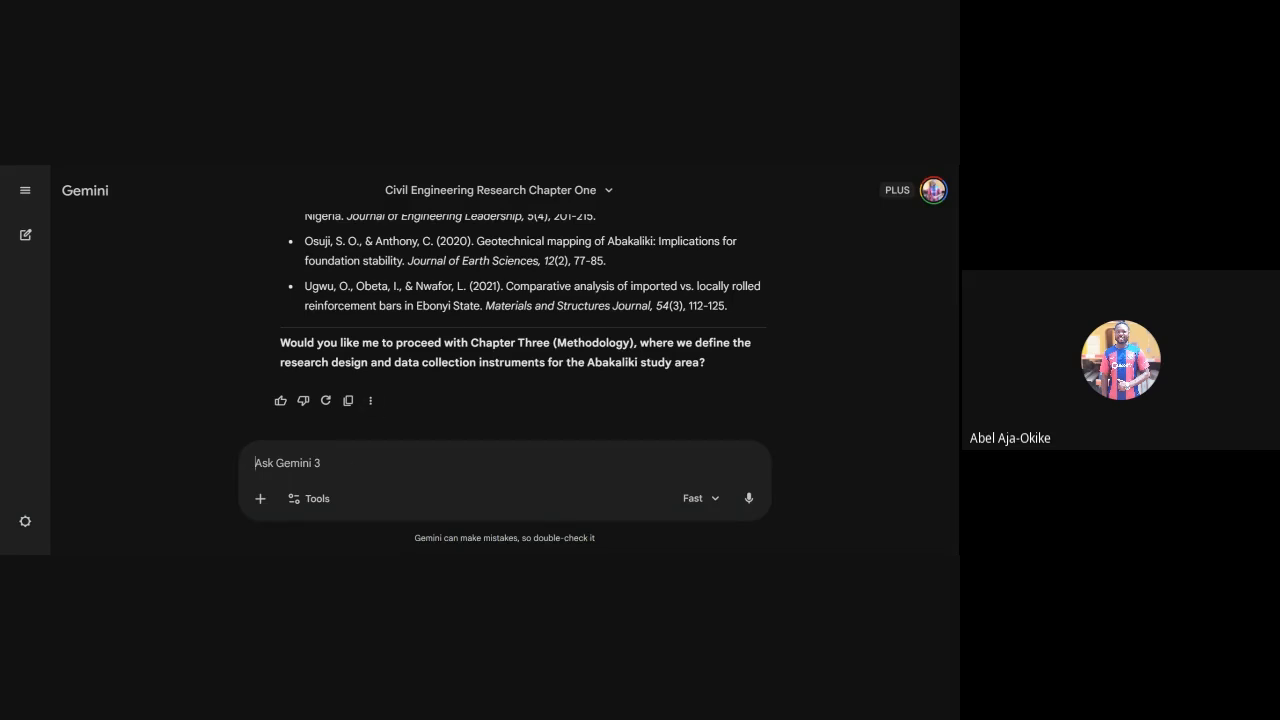
# - Paste the Chapter Three methodology prompt and check its mandatory structure, from the research design section through the data collection sections
pyautogui.hotkey('ctrl', 'v')
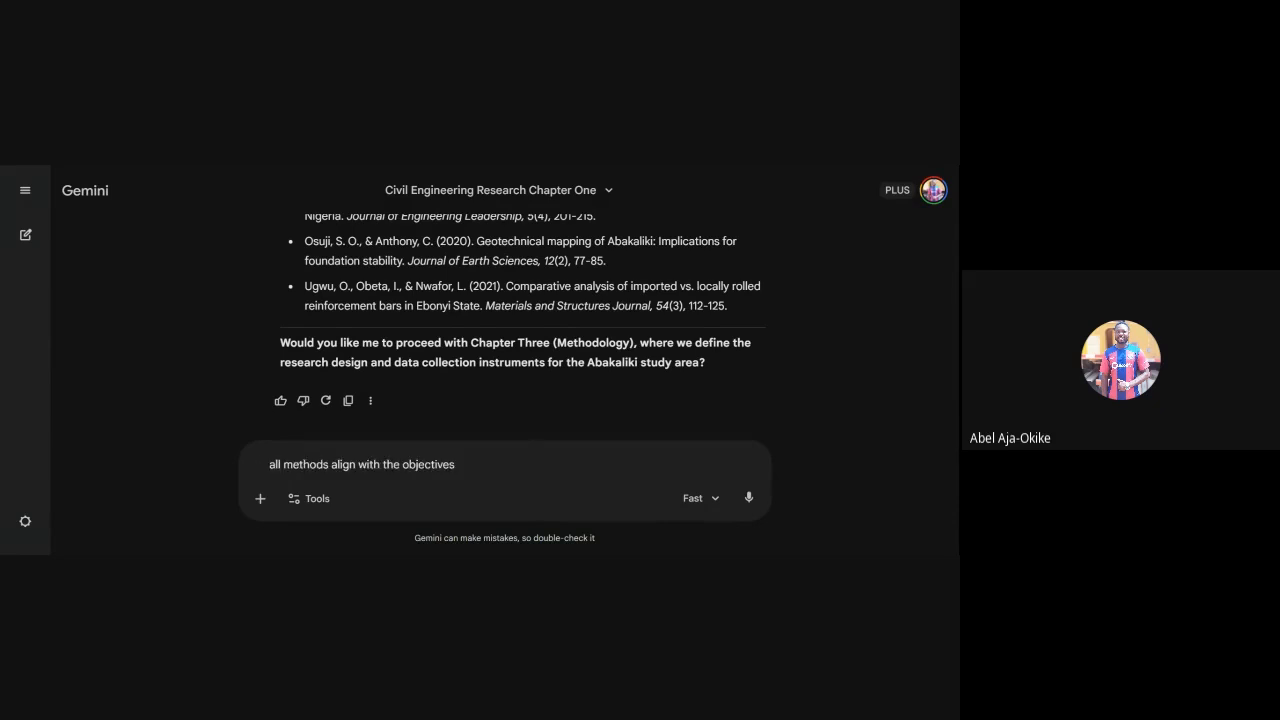
pyautogui.scroll(10, 500, 420)
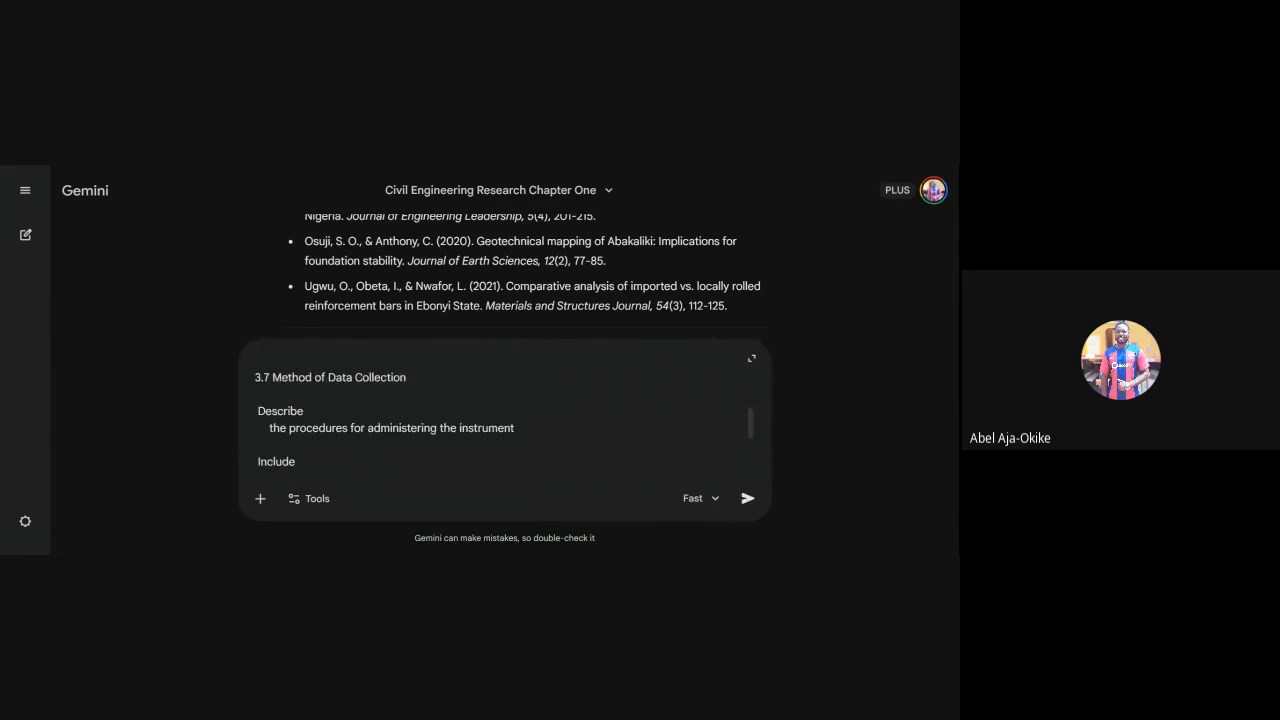
pyautogui.scroll(4, 500, 420)
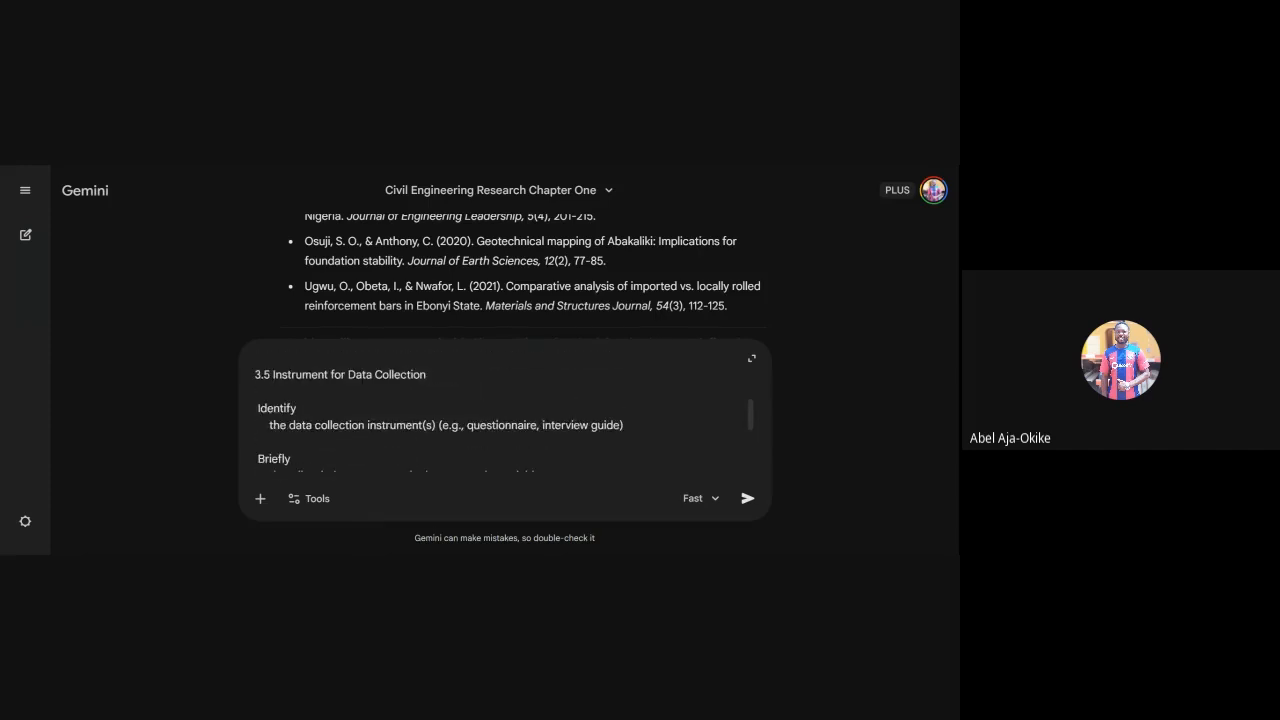
pyautogui.scroll(3, 500, 420)
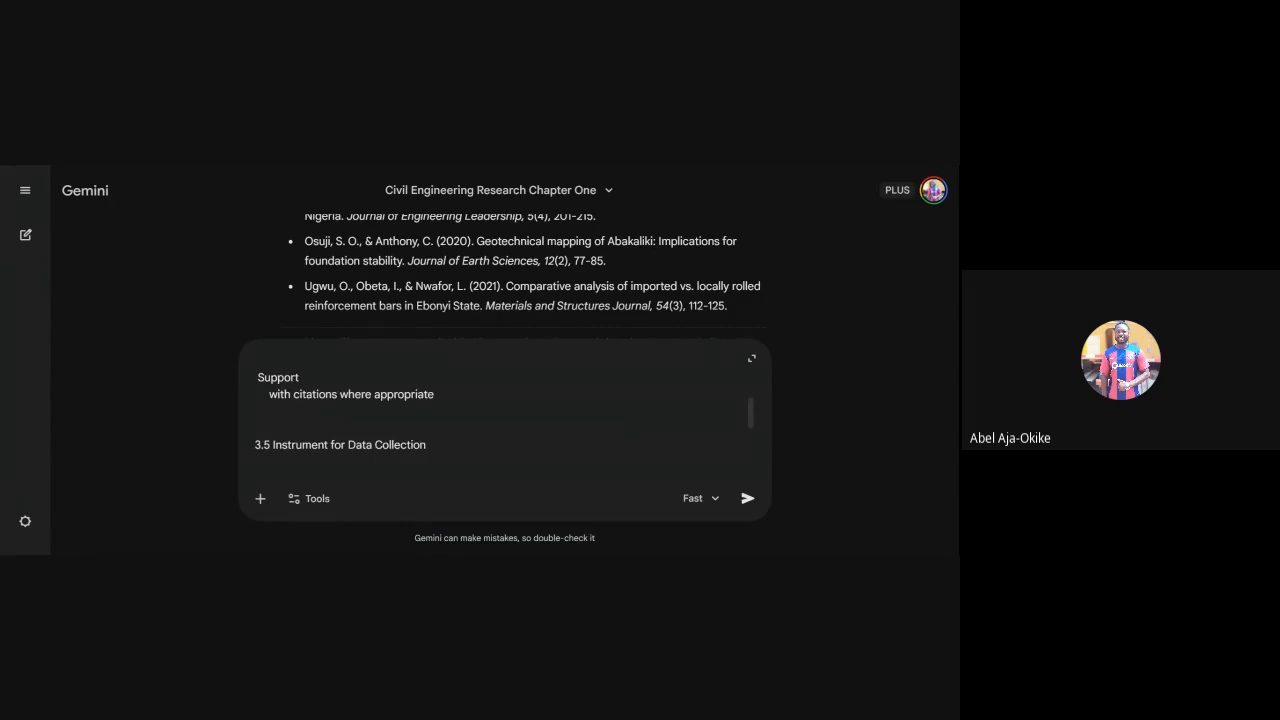
pyautogui.scroll(3, 500, 420)
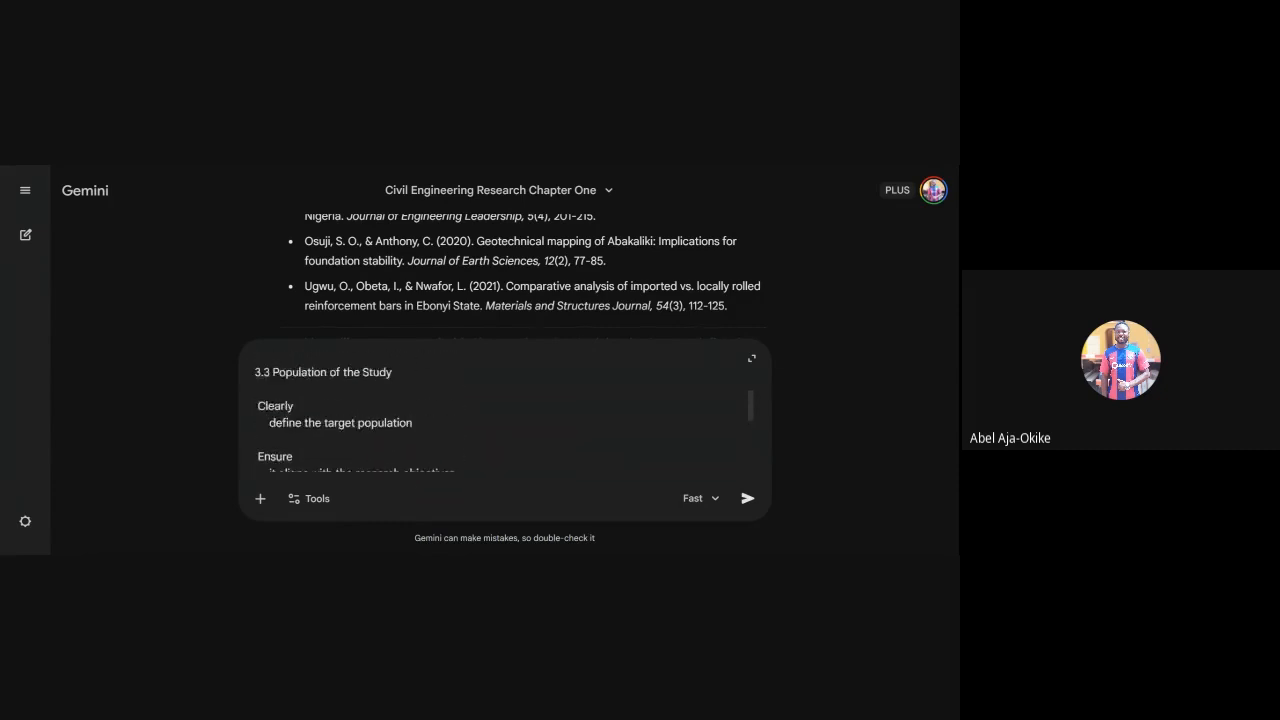
pyautogui.scroll(4, 500, 420)
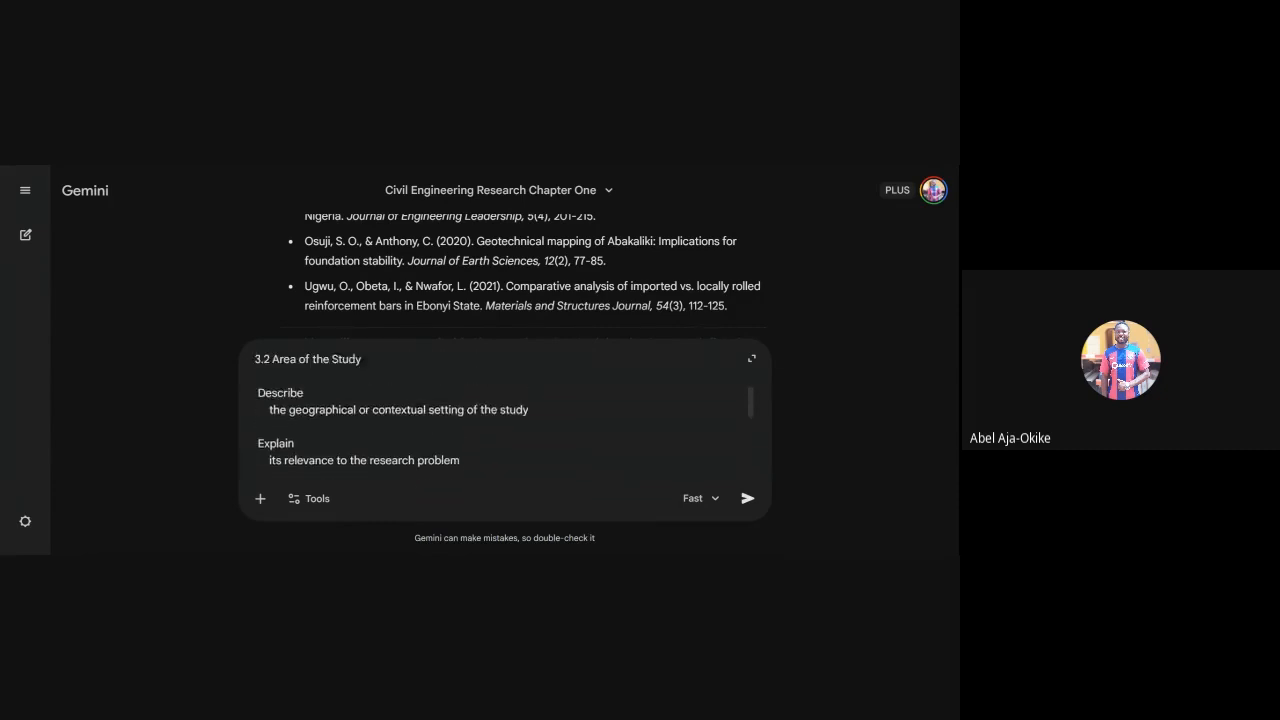
pyautogui.scroll(3, 500, 420)
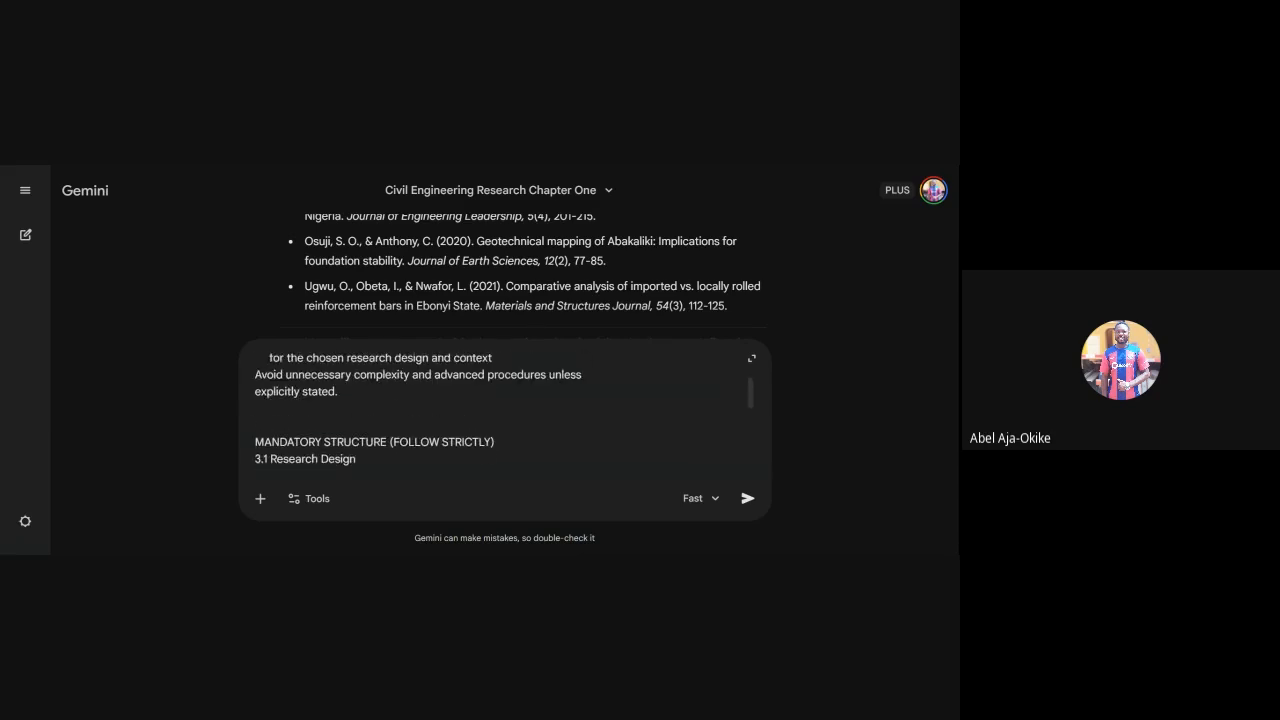
pyautogui.scroll(-2, 500, 420)
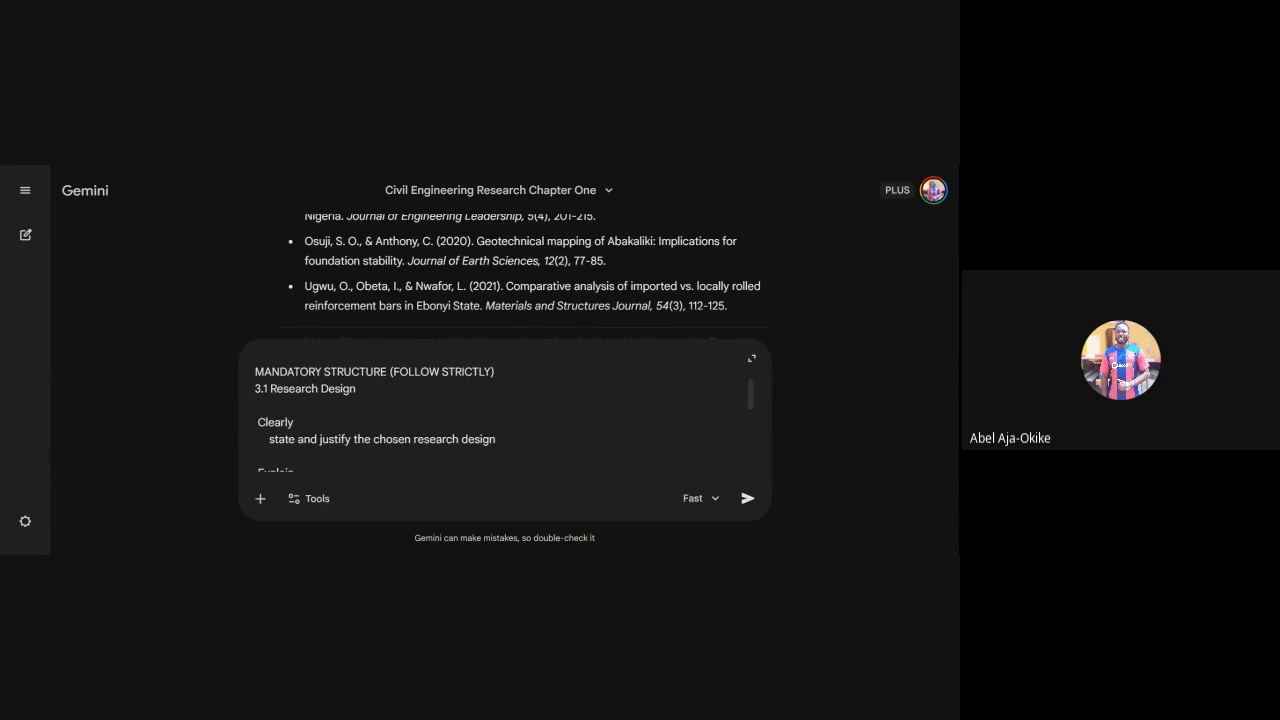
pyautogui.scroll(-2, 500, 420)
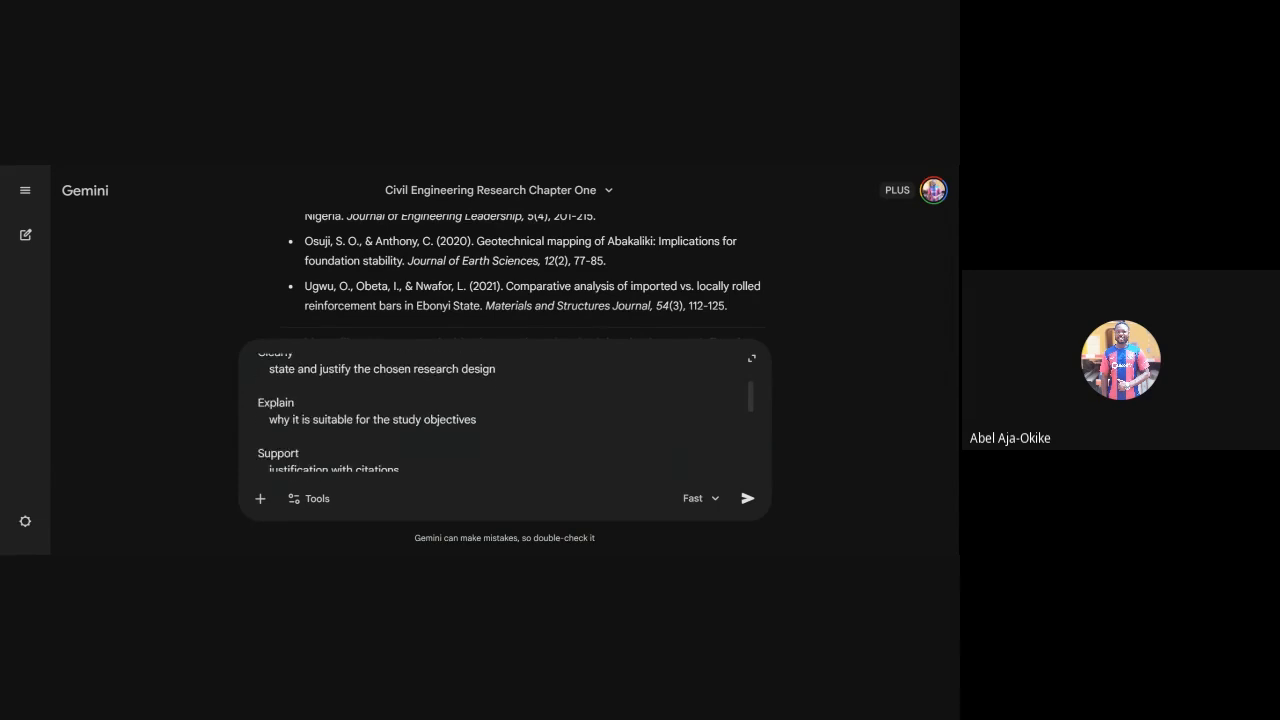
pyautogui.scroll(-2, 500, 420)
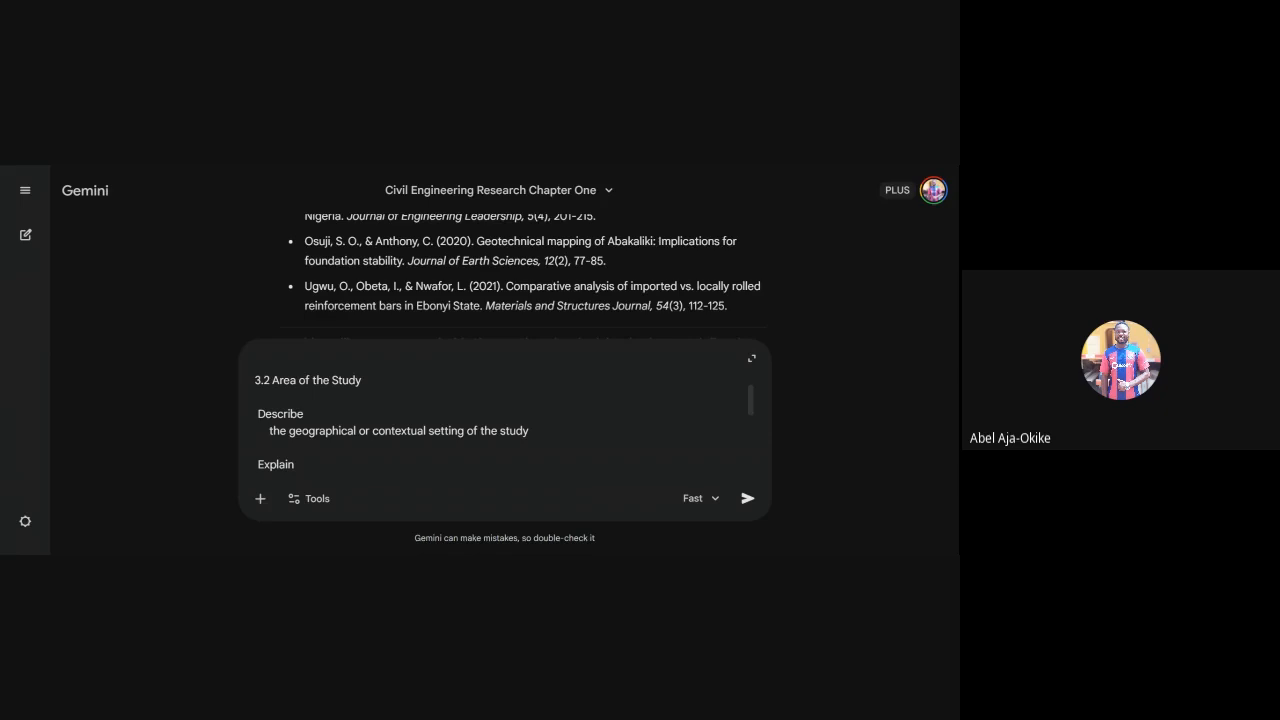
pyautogui.scroll(-2, 500, 420)
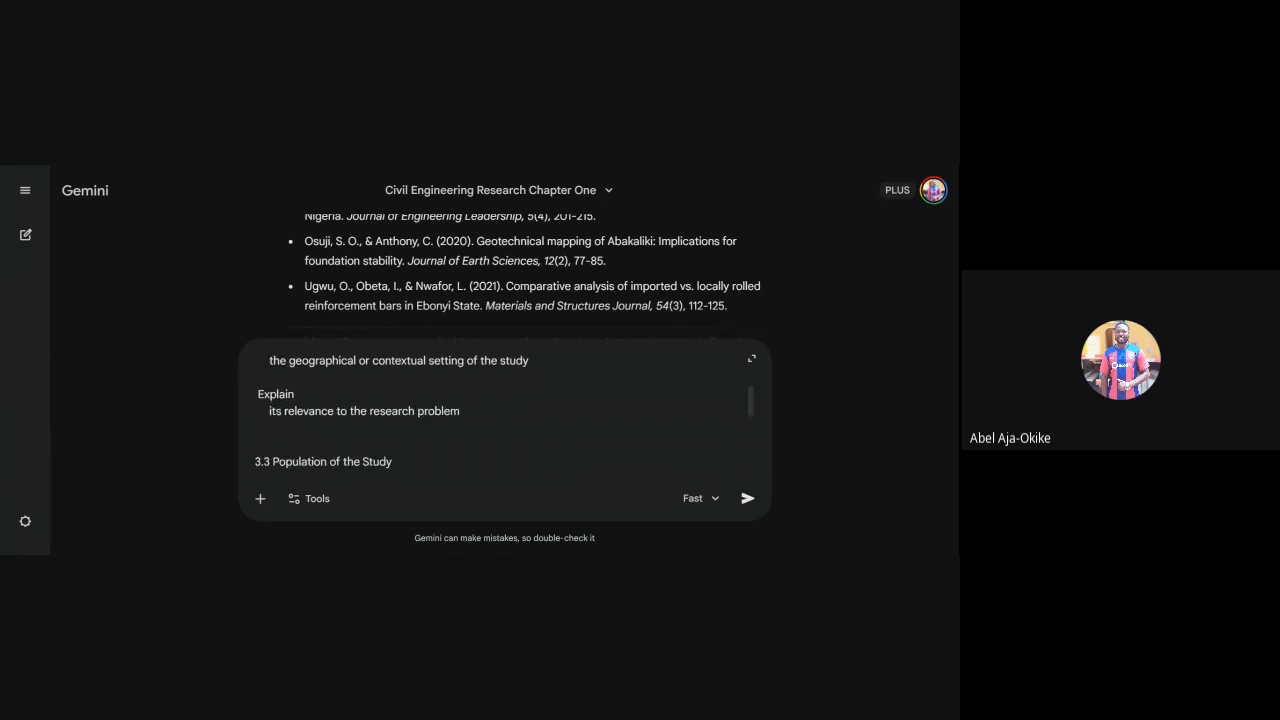
pyautogui.scroll(3, 500, 420)
pyautogui.scroll(-10, 500, 420)
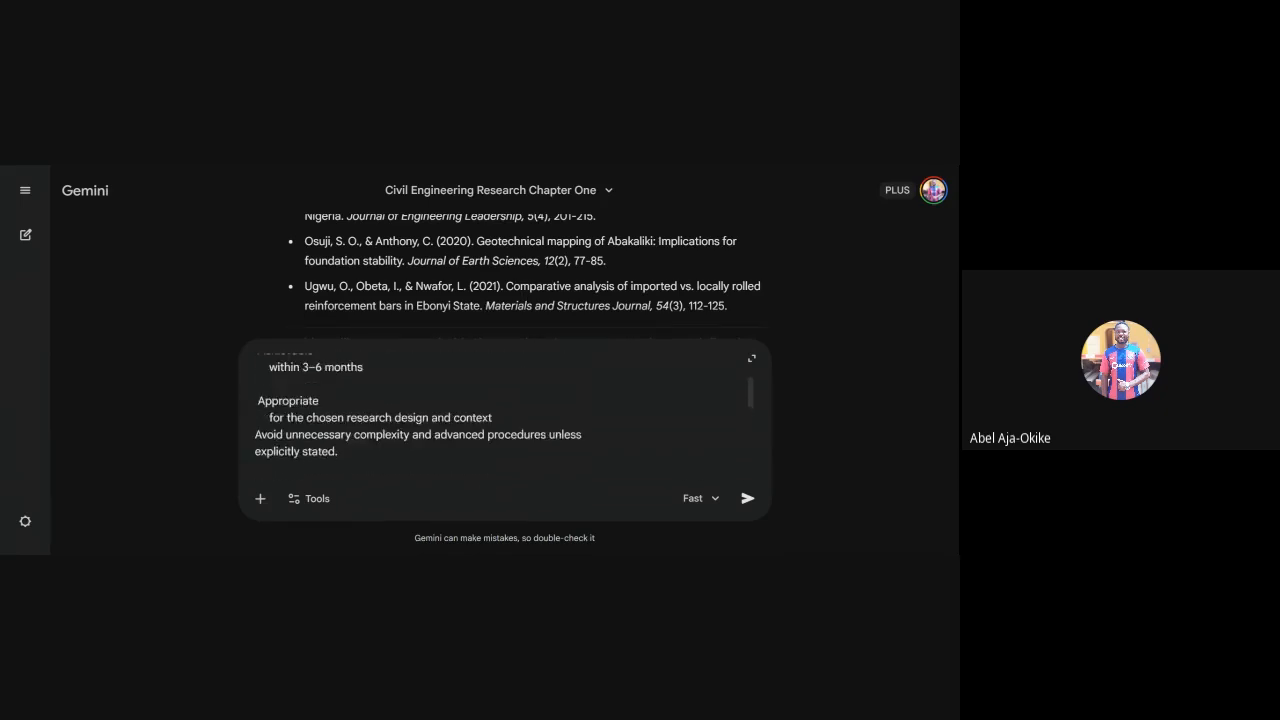
# - Enter "CIVIL ENGINEERING STAKEHOLDERS" as the Target Population in the prompt's student inputs
pyautogui.scroll(2, 500, 420)
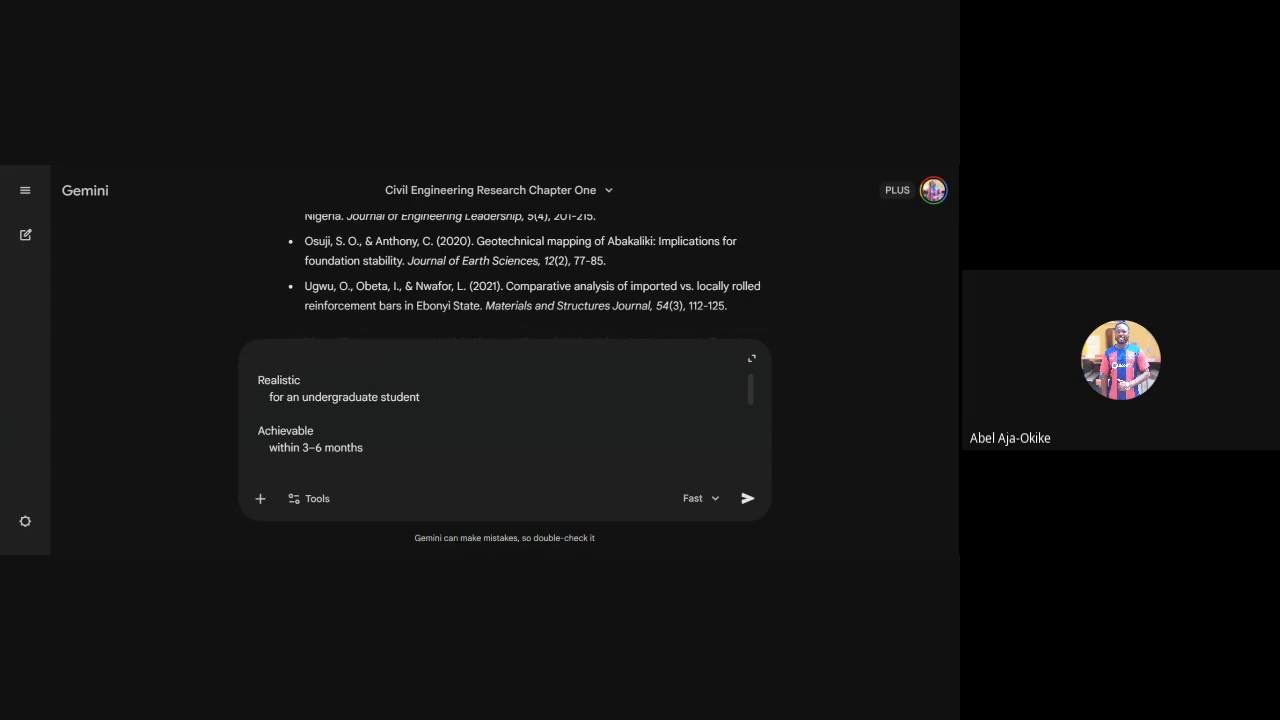
pyautogui.write('CIV')
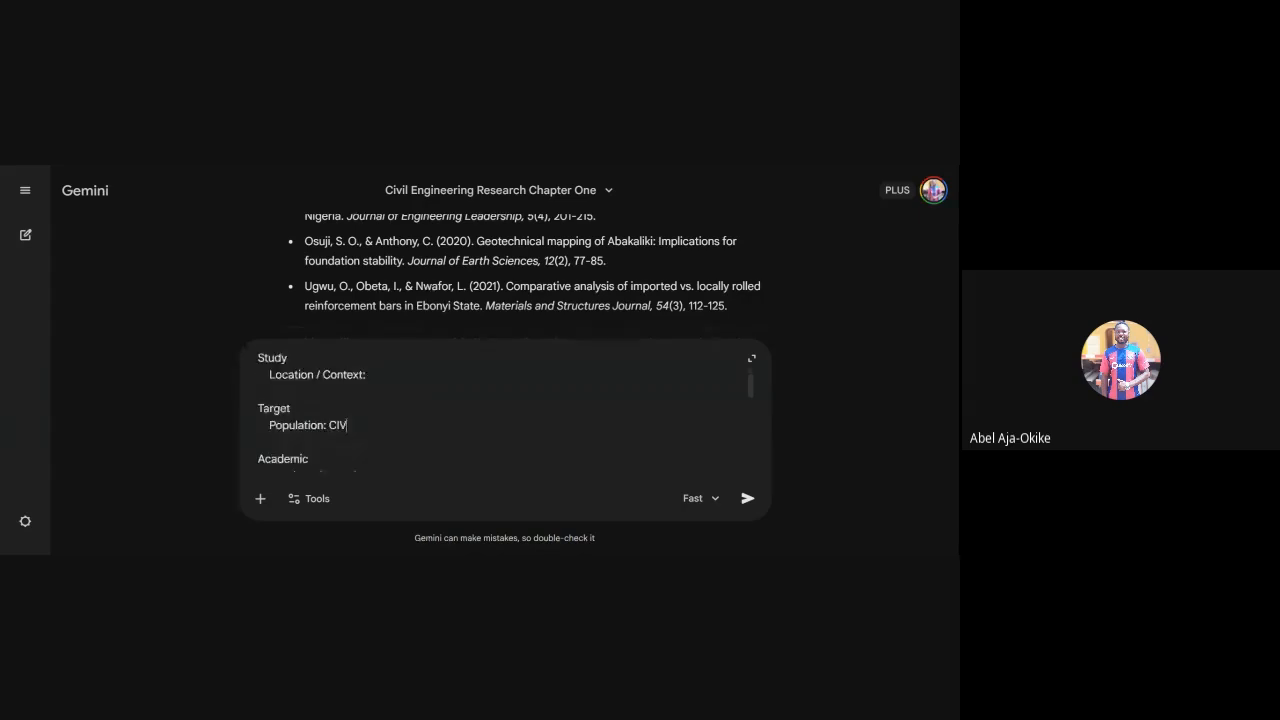
pyautogui.write('IL ENGINEERING STAKE')
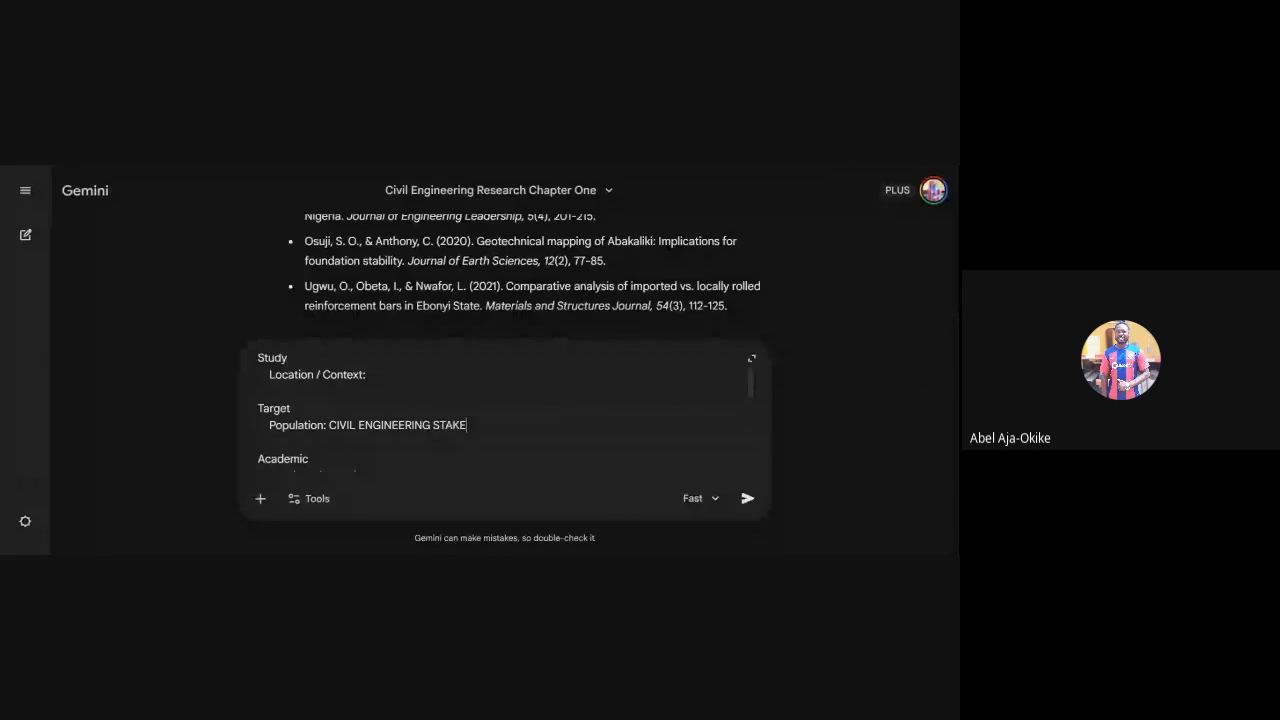
pyautogui.write('HOLDERS')
# - Replace the Research Design / Approach placeholder with "DESCRIPTIVE SURVEY/QUESTIONNAIRE"
pyautogui.click(368, 393)
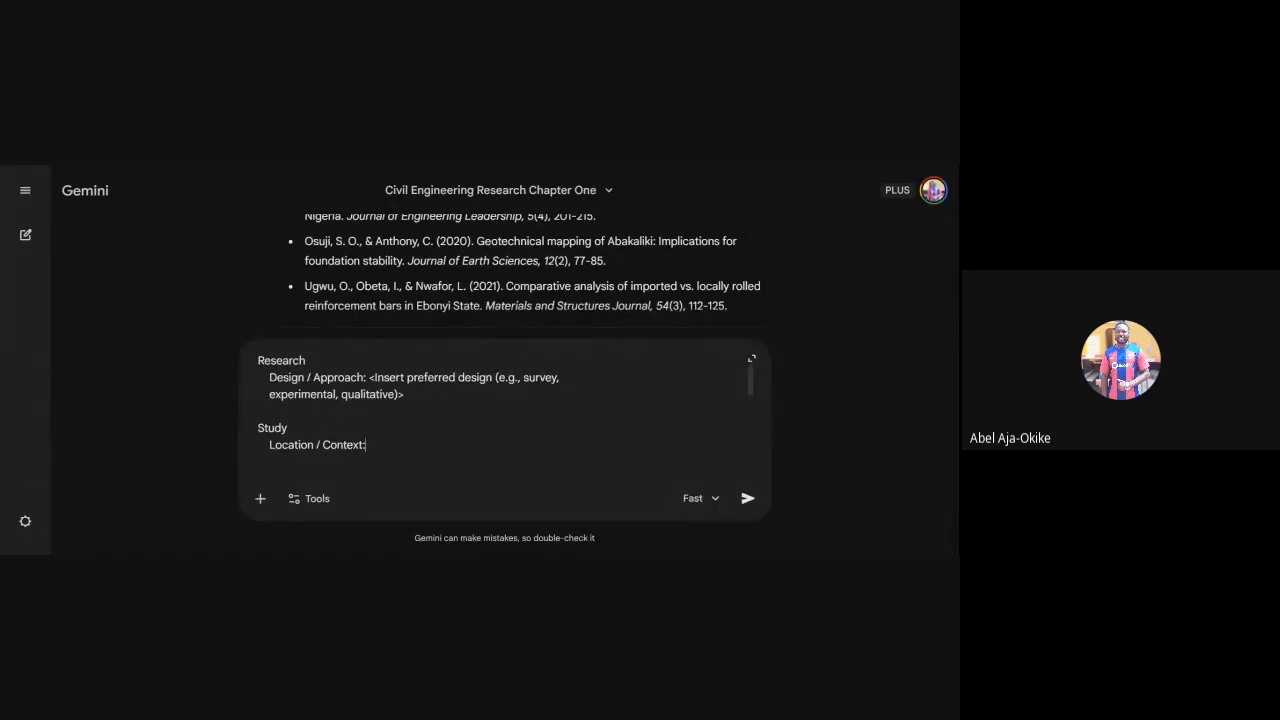
pyautogui.moveTo(369, 378); pyautogui.dragTo(404, 394)
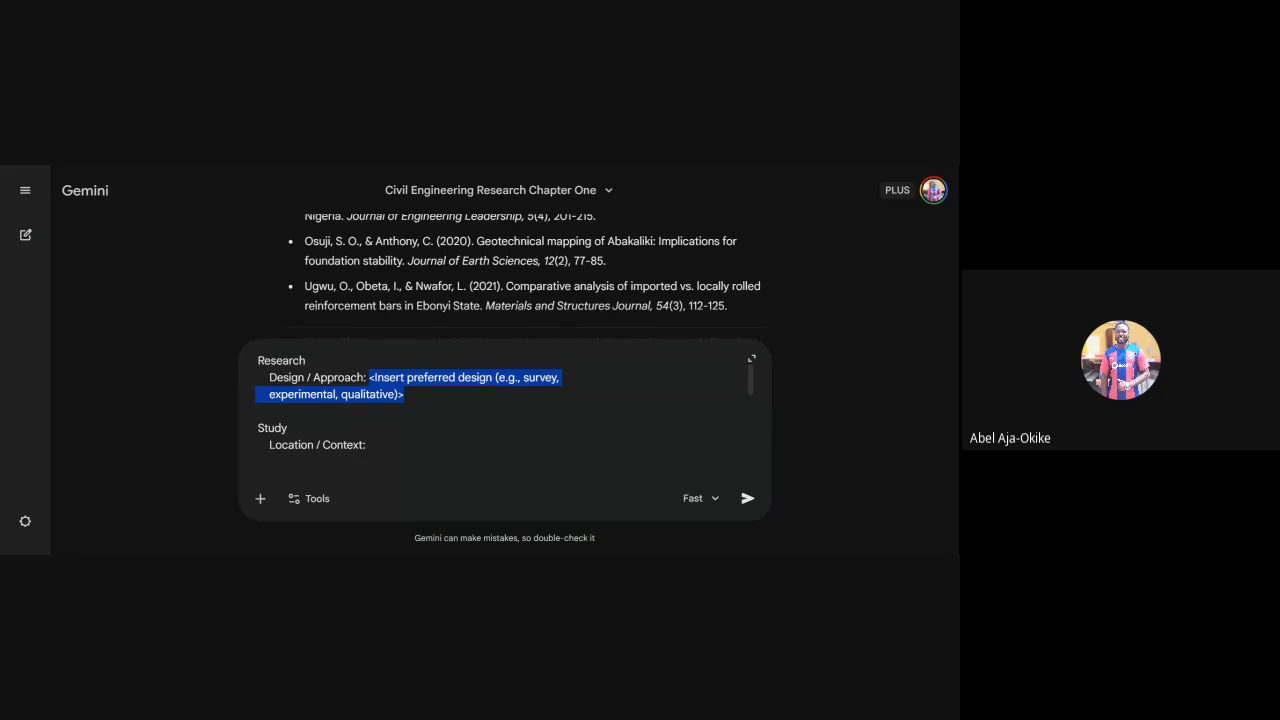
pyautogui.write('DESC')
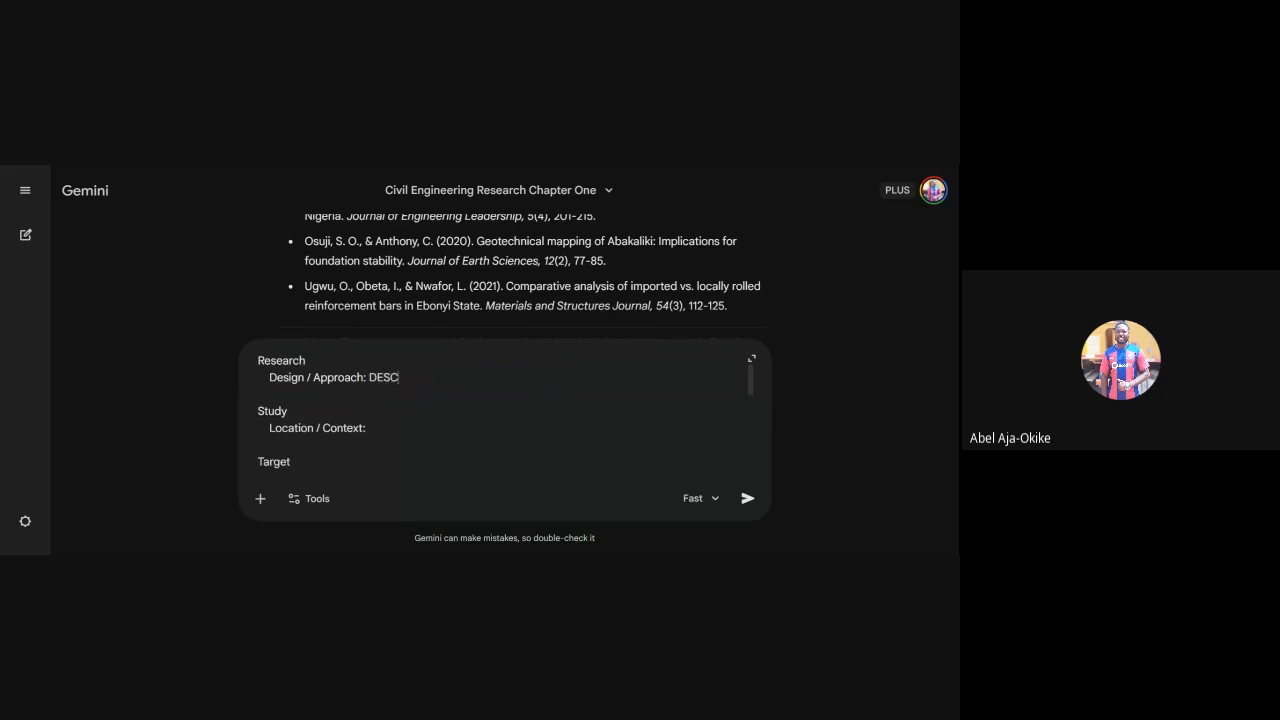
pyautogui.write('RIPTIVE SURVEY/QUESTIO')
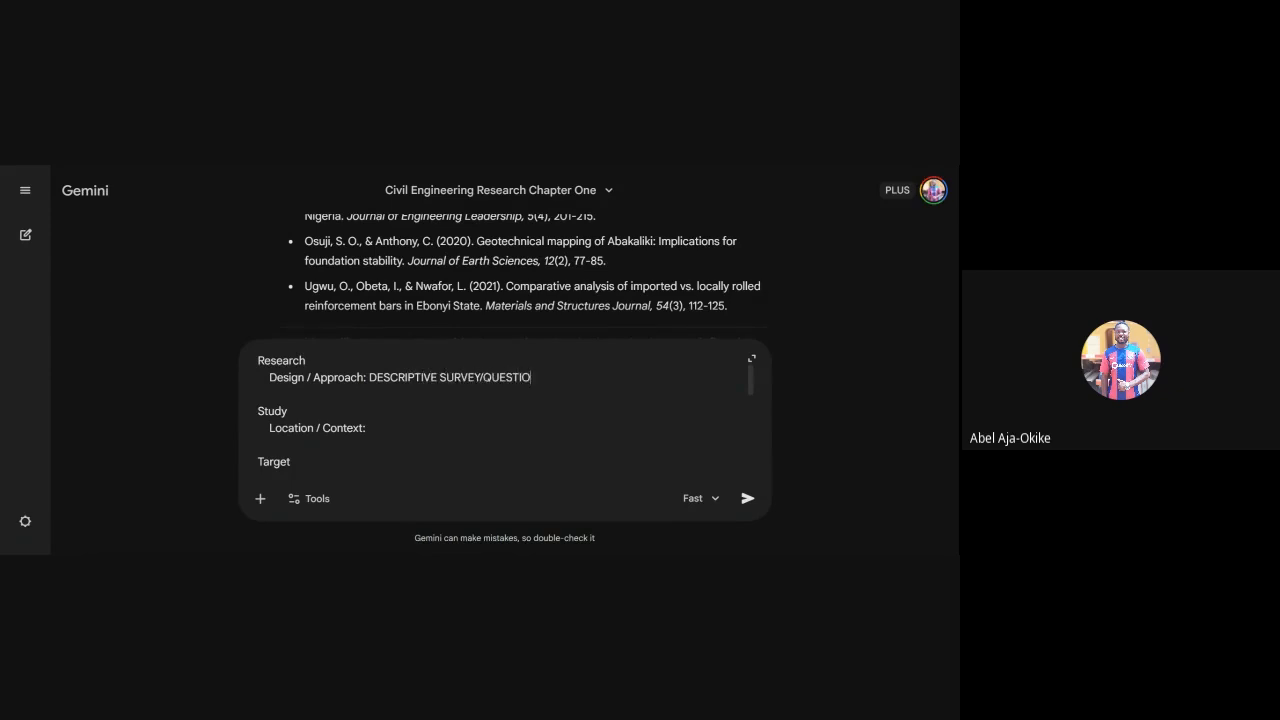
pyautogui.write('NNAIRE')
# - Enter "USE WHAT IS ALREADY ESTABLISH" for the Research Objectives / Questions / Hypotheses
pyautogui.scroll(1, 505, 412)
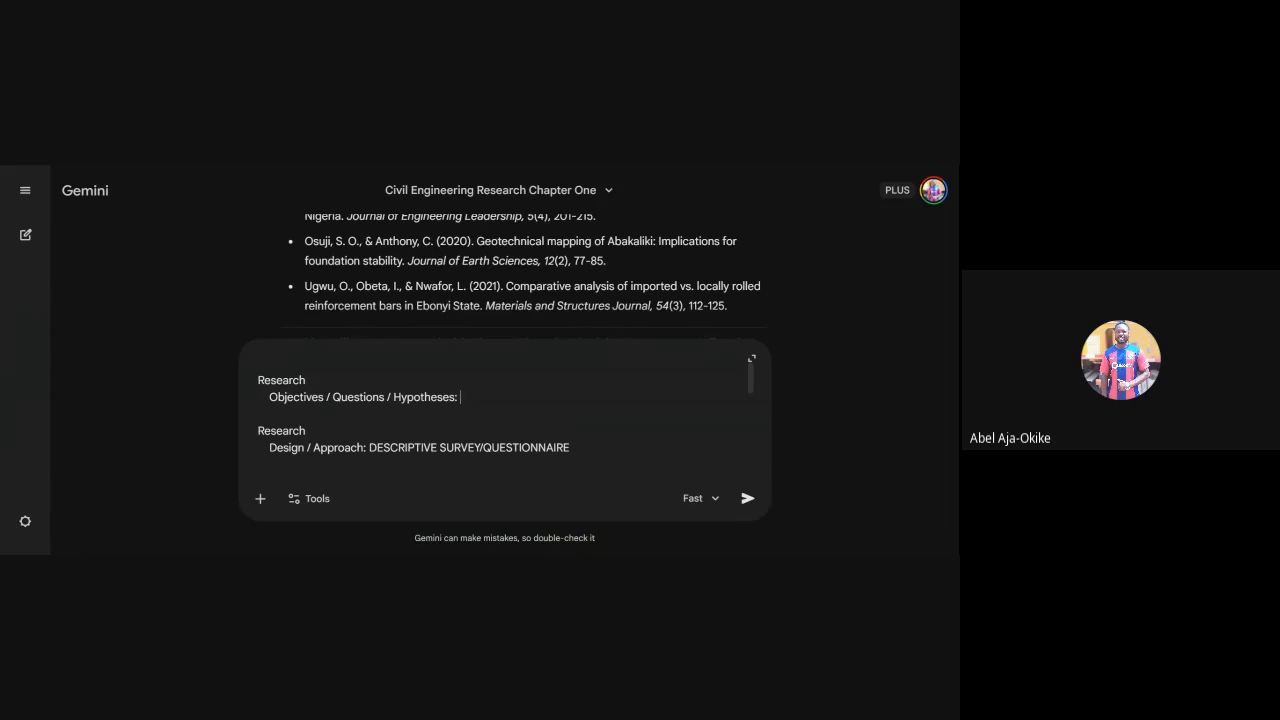
pyautogui.write('USE WHAT IS ALREADY E')
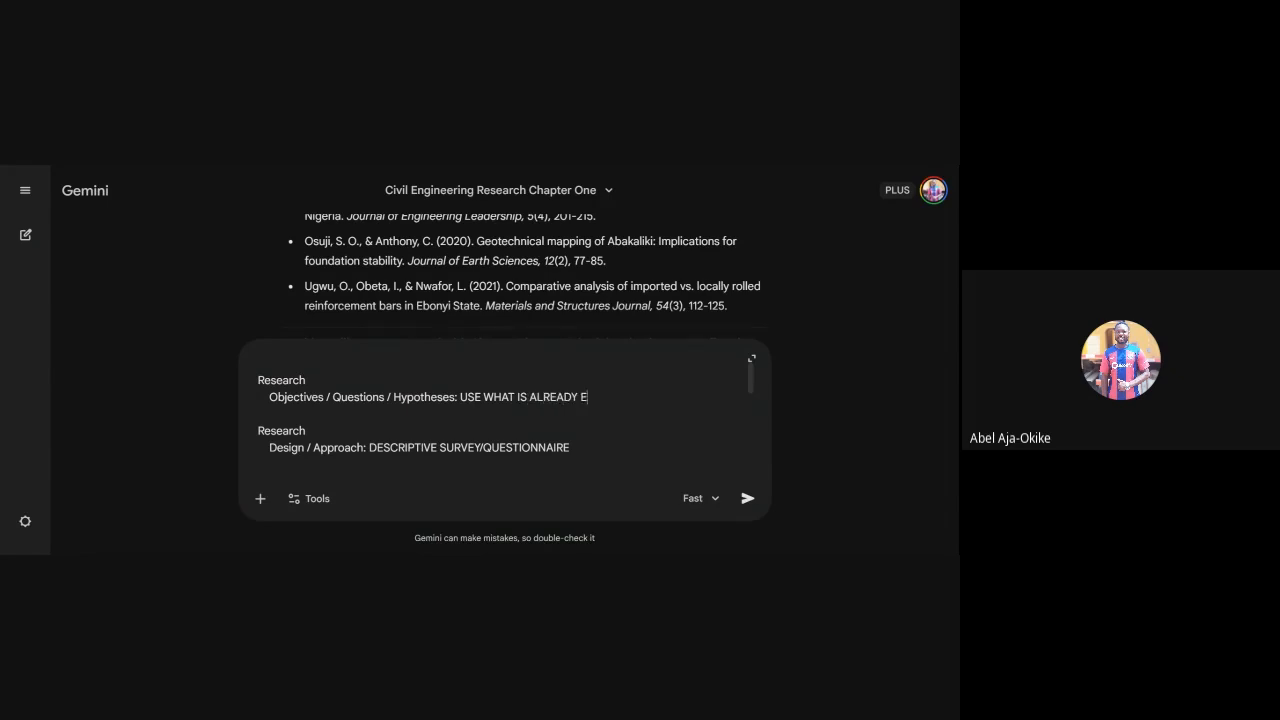
pyautogui.write('STABLISH')
# - Delete the Department / Field and Project Title entries under STUDENT INPUTS, and submit the Chapter Three prompt
pyautogui.scroll(1, 505, 415)
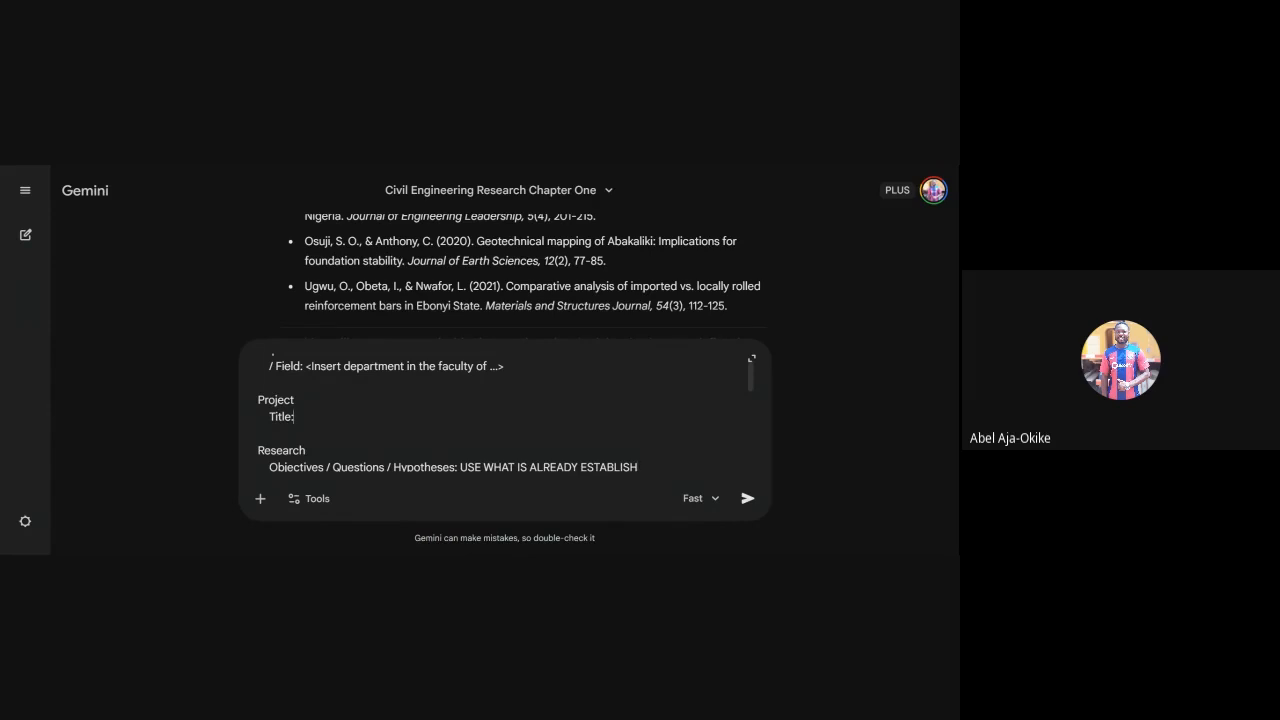
pyautogui.moveTo(294, 416)
pyautogui.mouseDown()
pyautogui.moveTo(258, 398)
pyautogui.moveTo(270, 362)
pyautogui.moveTo(286, 357)
pyautogui.moveTo(271, 486)
pyautogui.moveTo(271, 422)
pyautogui.mouseUp()
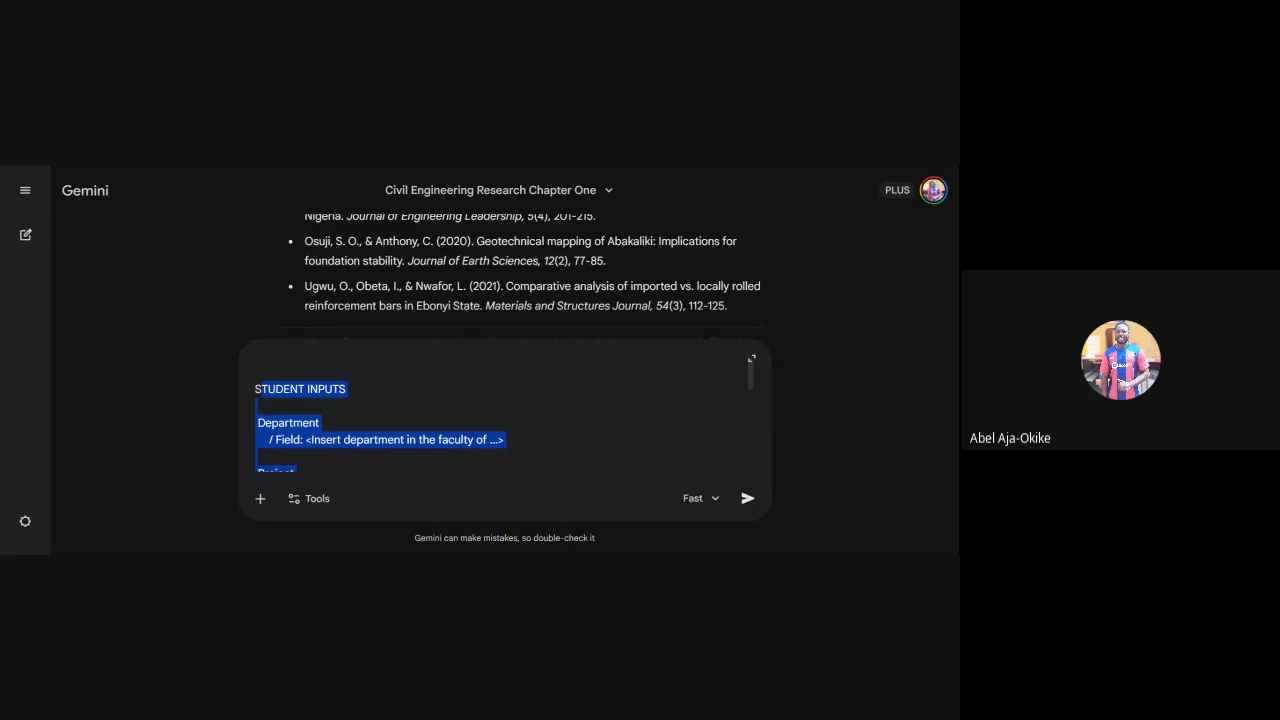
pyautogui.moveTo(261, 389); pyautogui.dragTo(258, 423)
pyautogui.press('BackSpace')
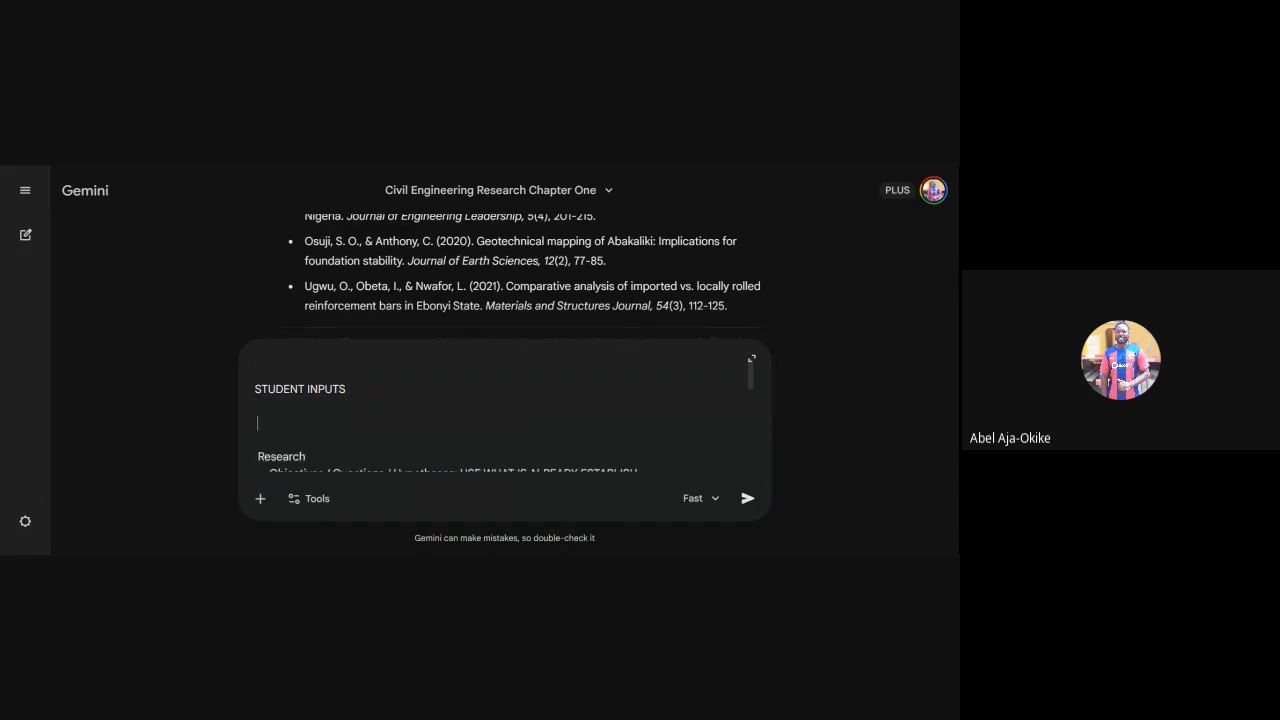
pyautogui.press('BackSpace')
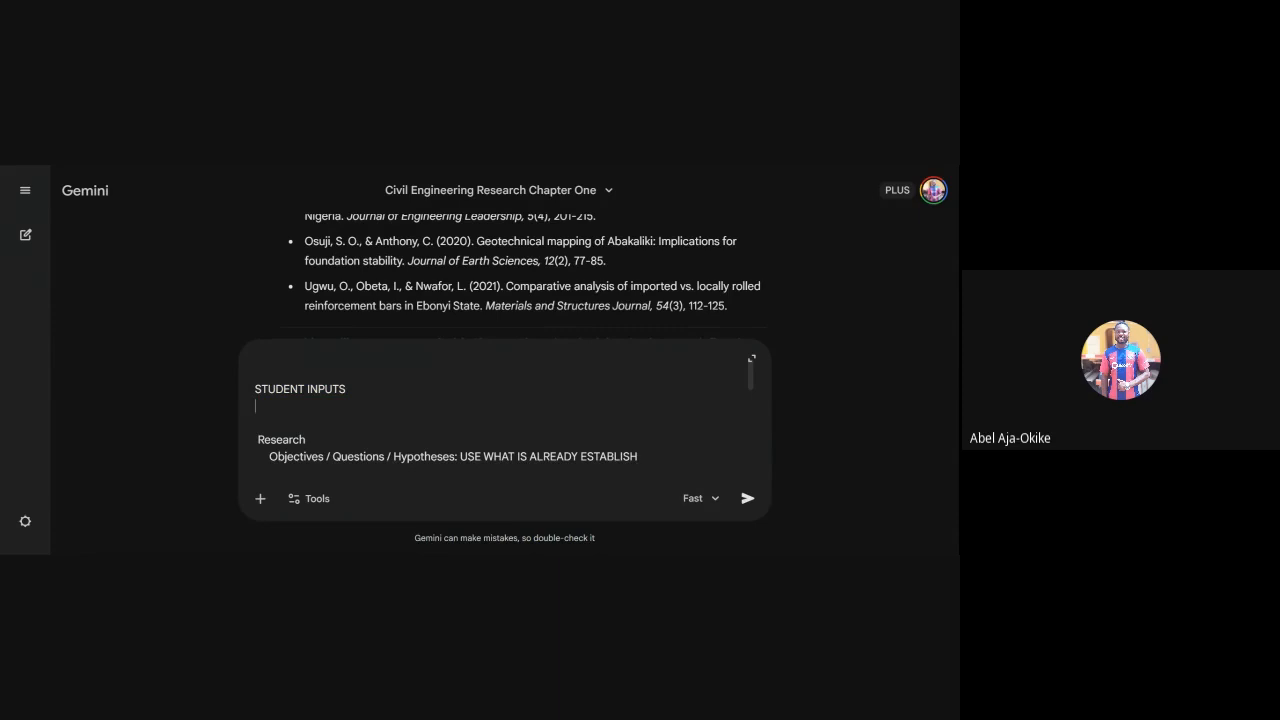
pyautogui.press('Return')
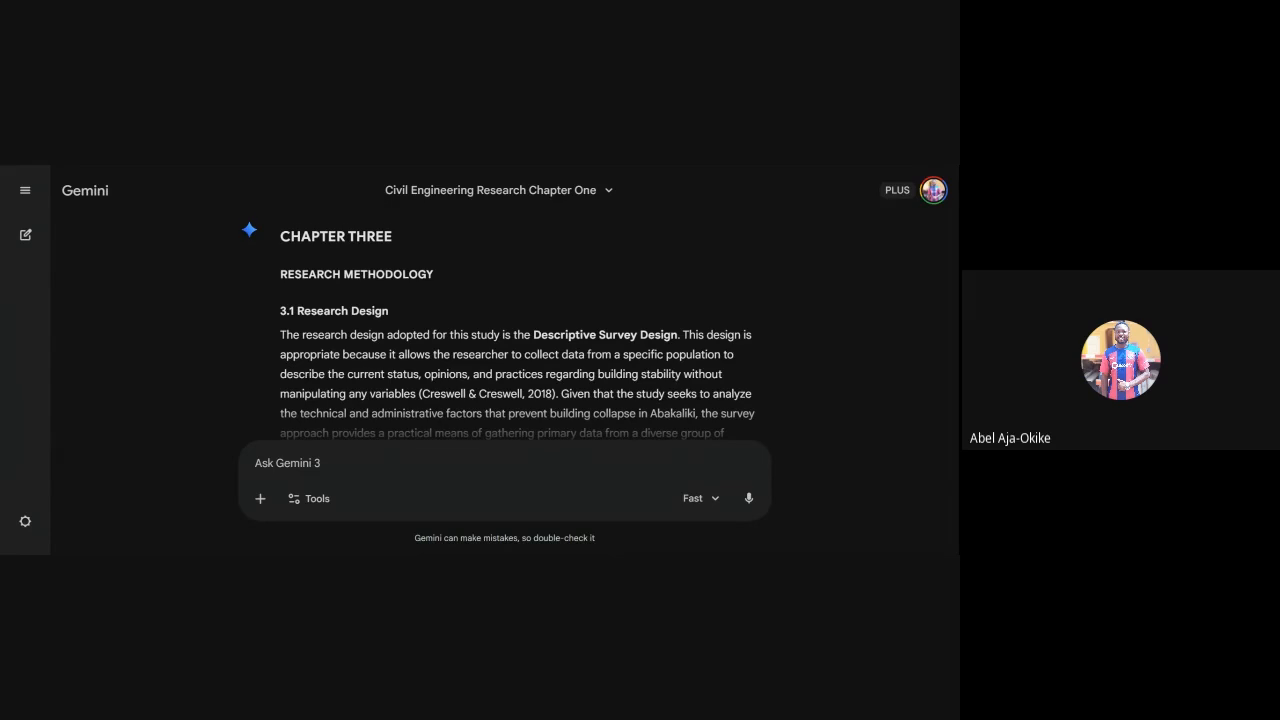
# - Examine the generated Chapter Three from the research design through the study area and population to the sample size and sampling technique
pyautogui.scroll(-3, 500, 330)
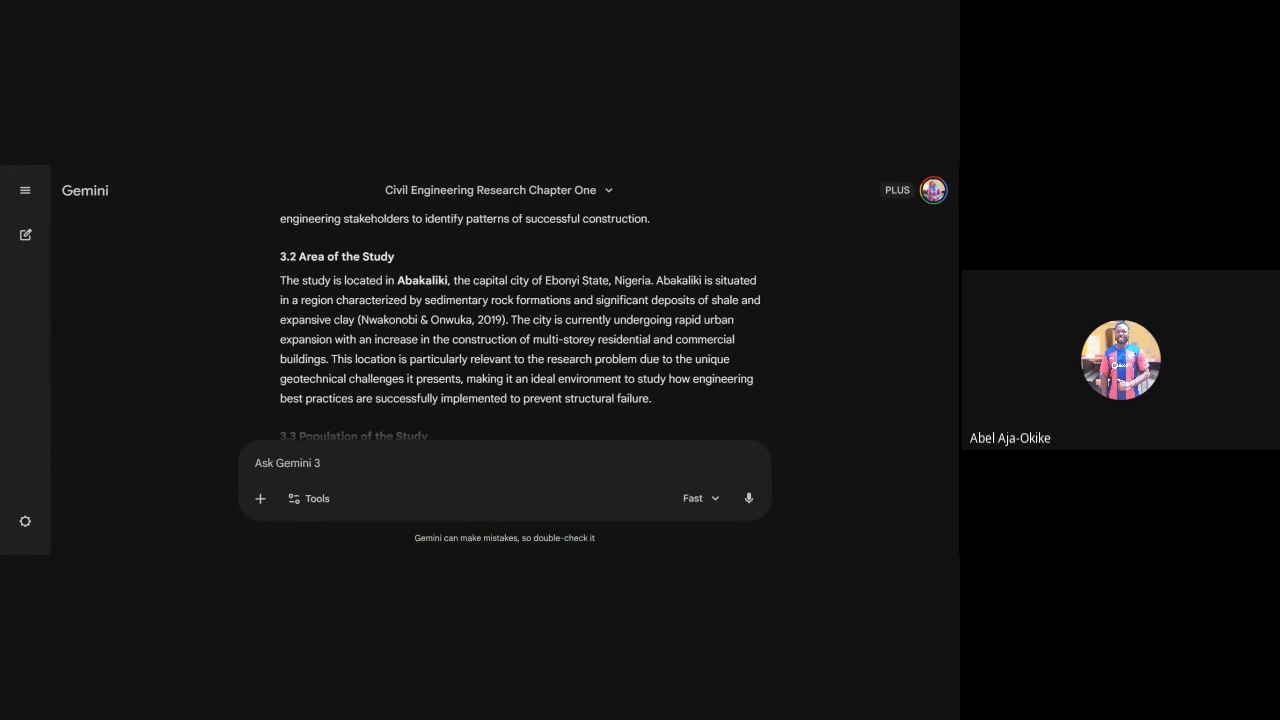
pyautogui.scroll(-1, 520, 330)
pyautogui.scroll(1, 520, 330)
pyautogui.scroll(-1, 520, 327)
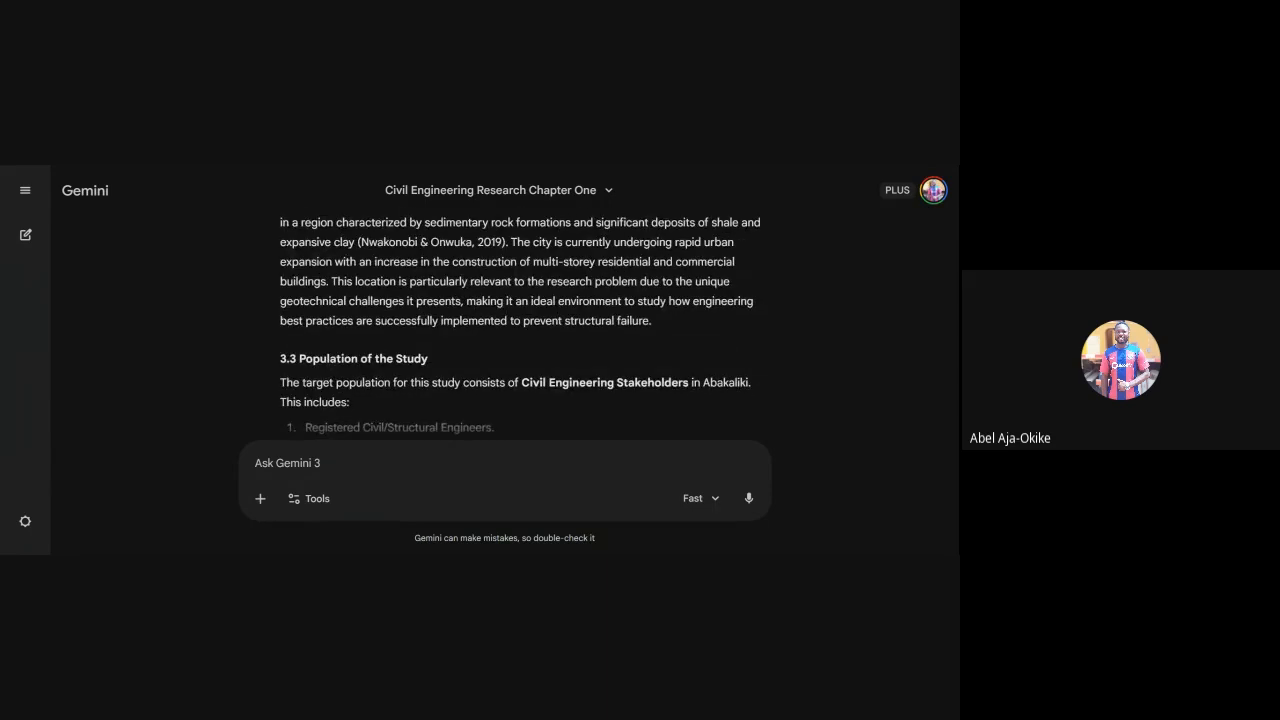
pyautogui.scroll(-1, 520, 323)
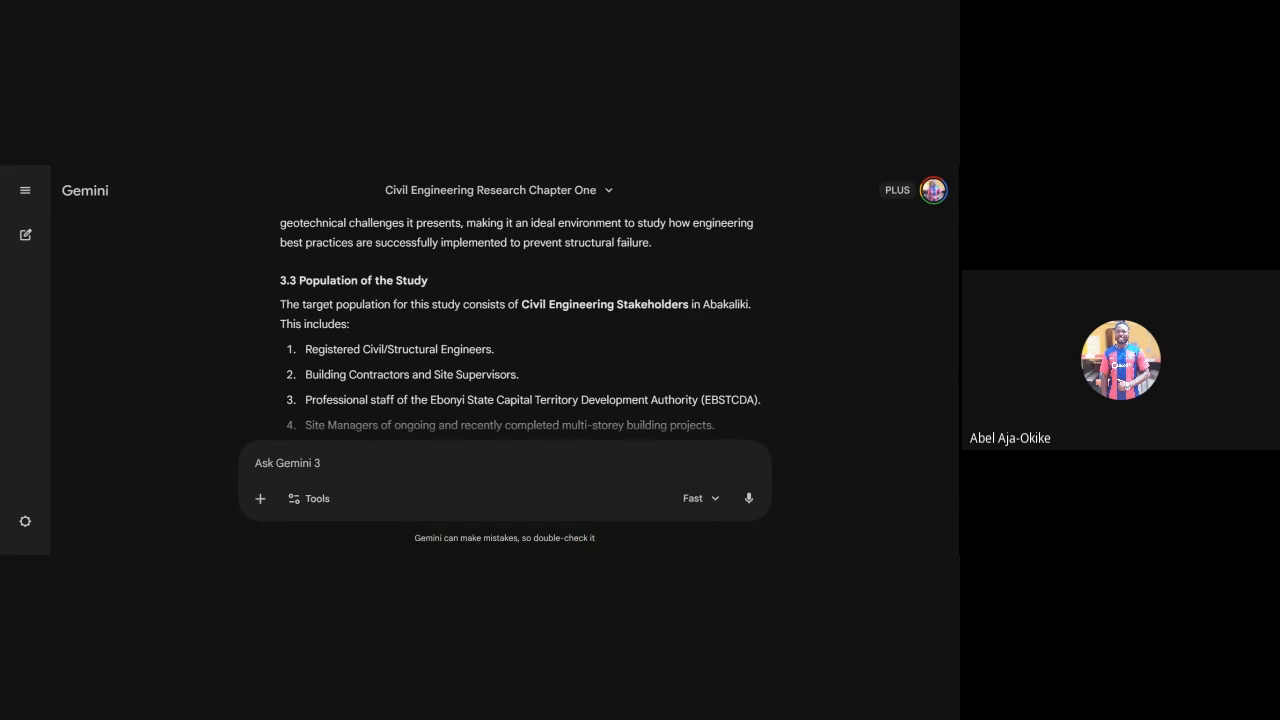
pyautogui.scroll(-1, 504, 328)
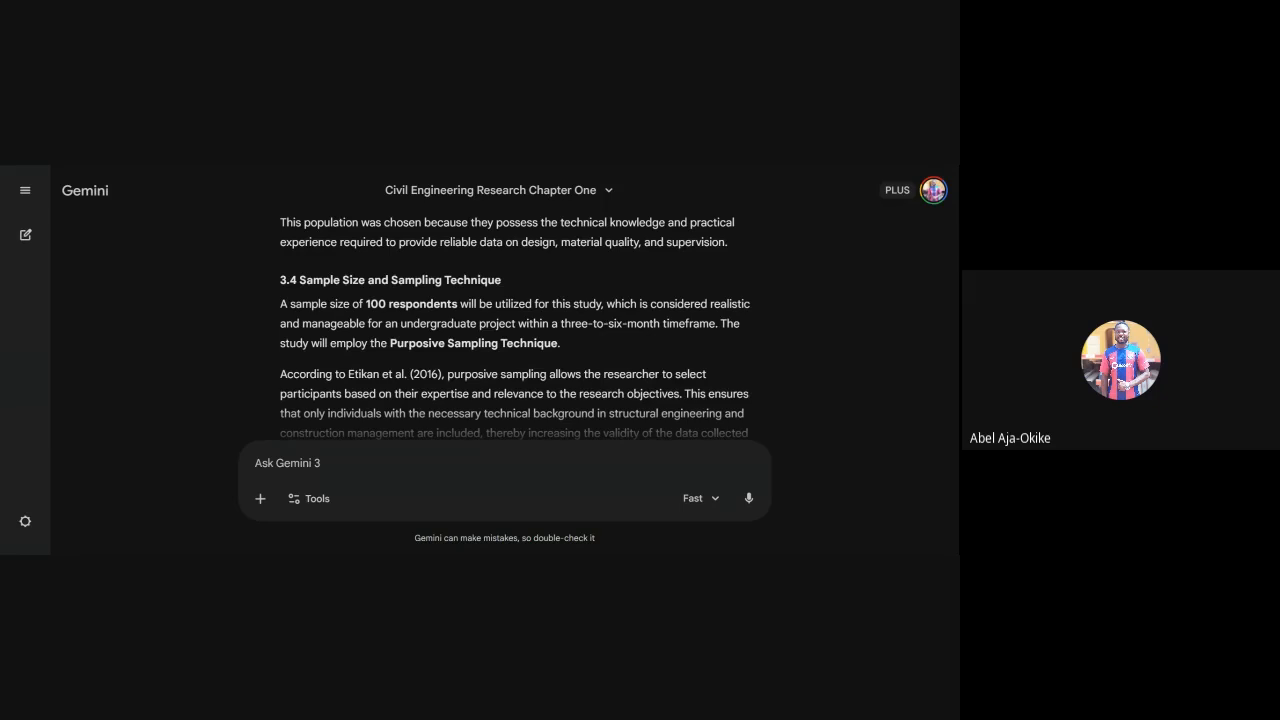
pyautogui.scroll(8, 520, 327)
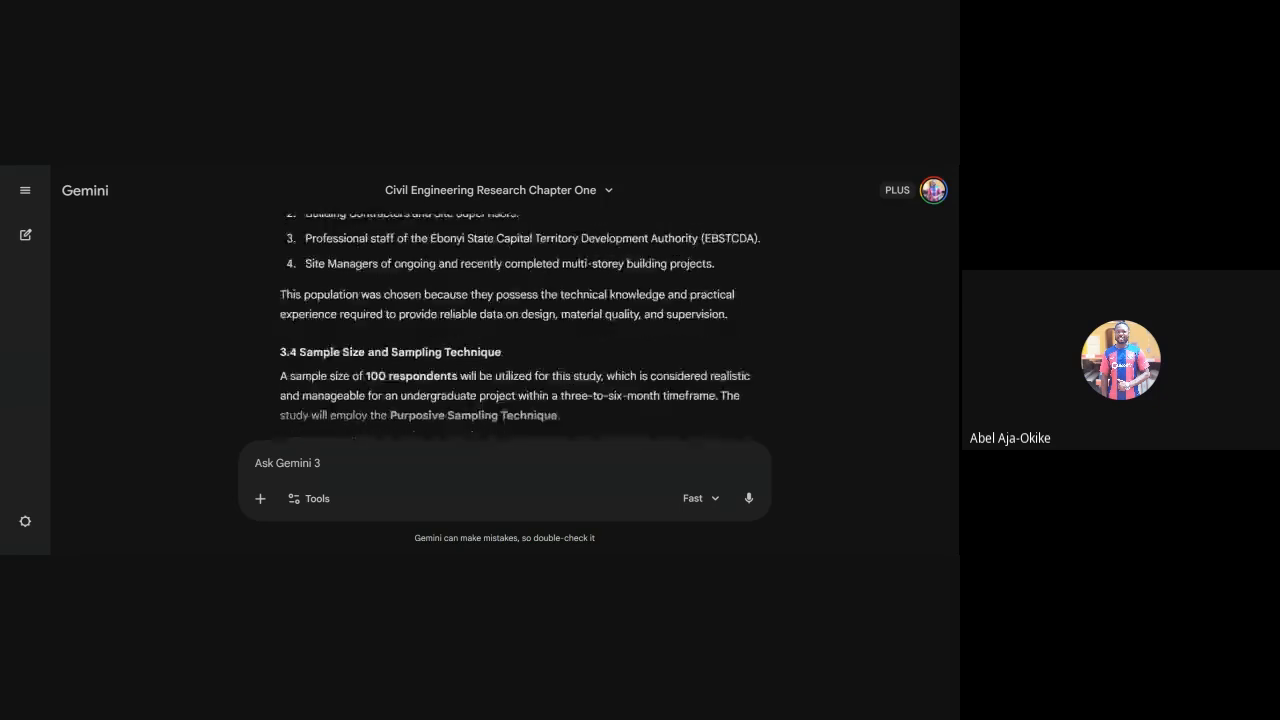
# - Examine Chapter Three's research design, data collection instrument, and validity and reliability sections
pyautogui.scroll(5, 520, 327)
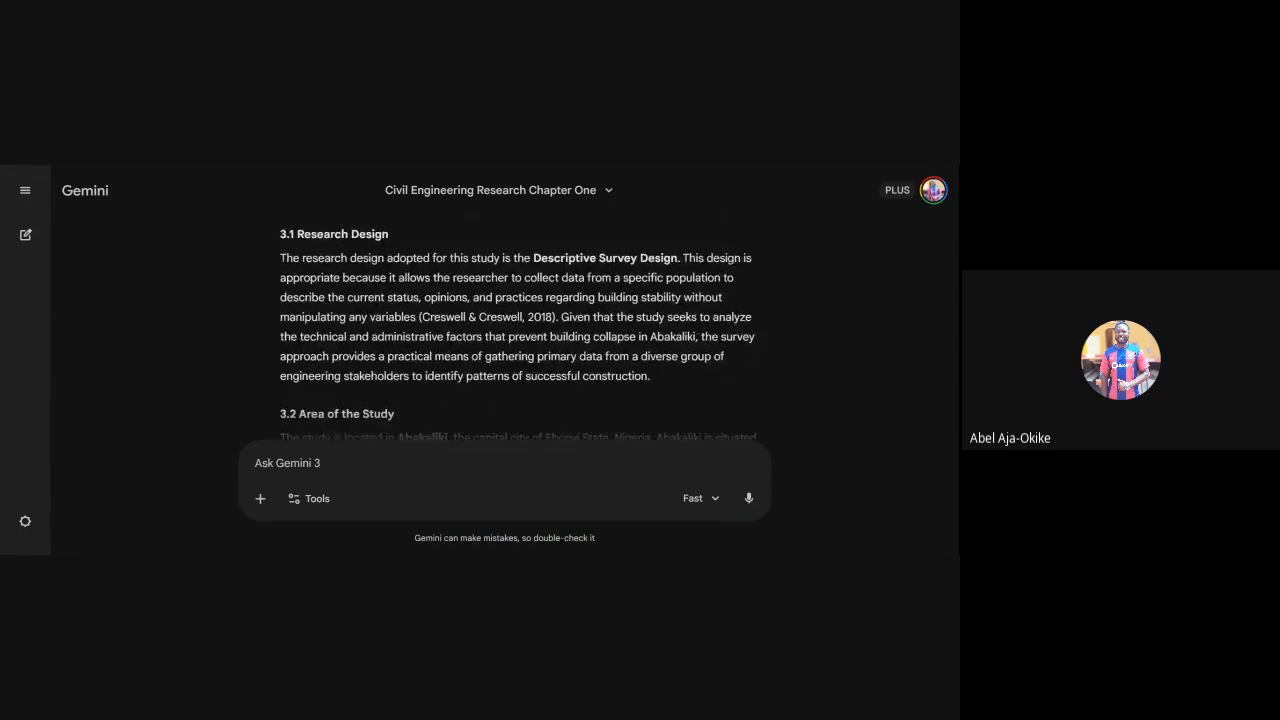
pyautogui.scroll(-2, 506, 330)
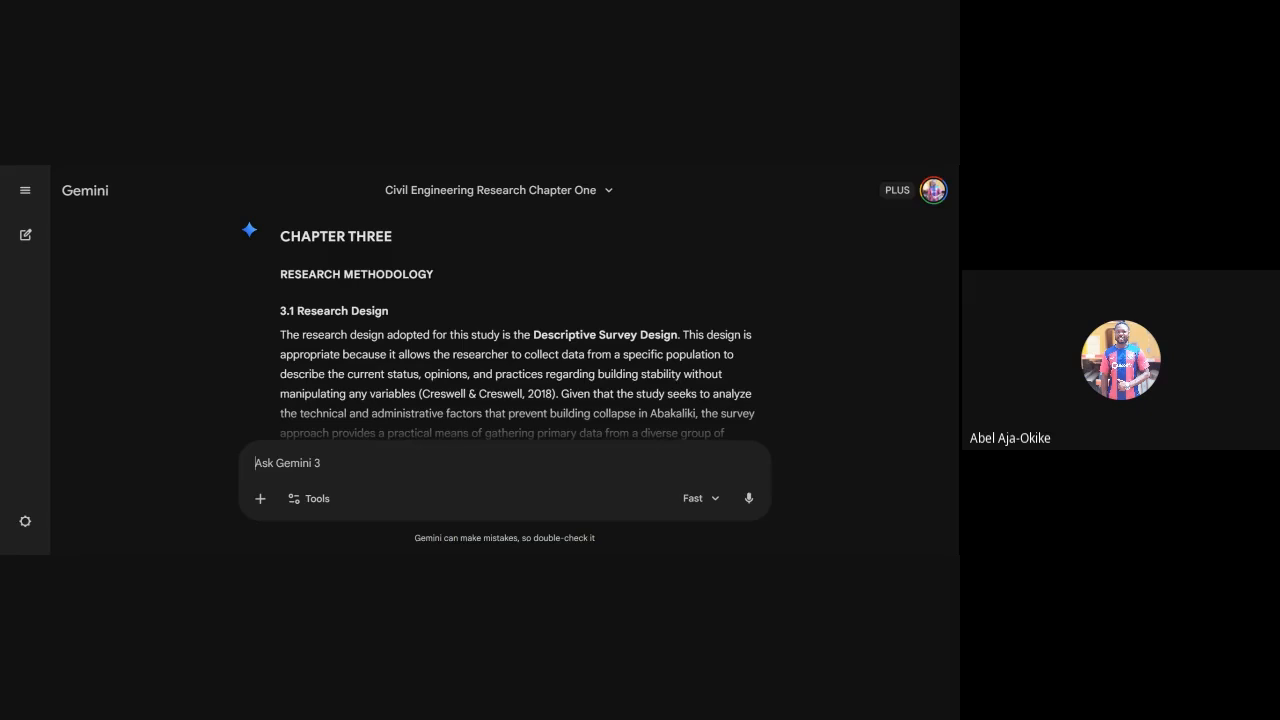
pyautogui.moveTo(280, 335); pyautogui.dragTo(680, 332)
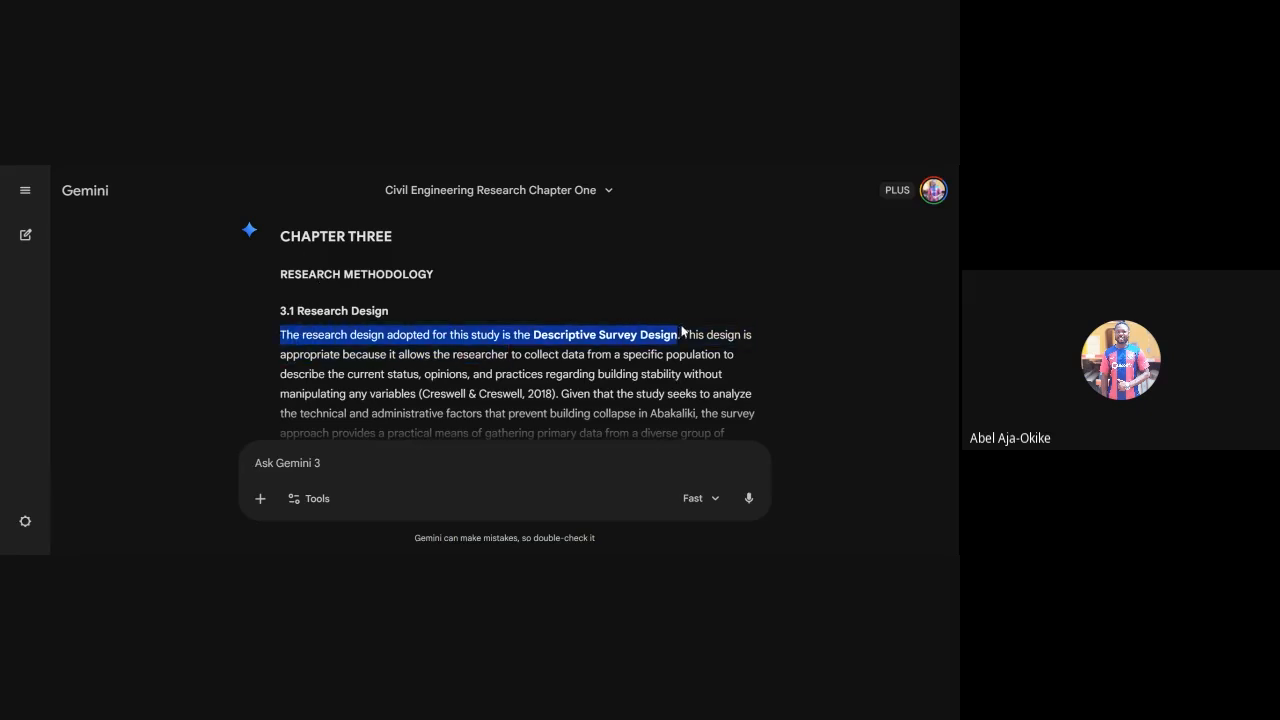
pyautogui.click(226, 169)
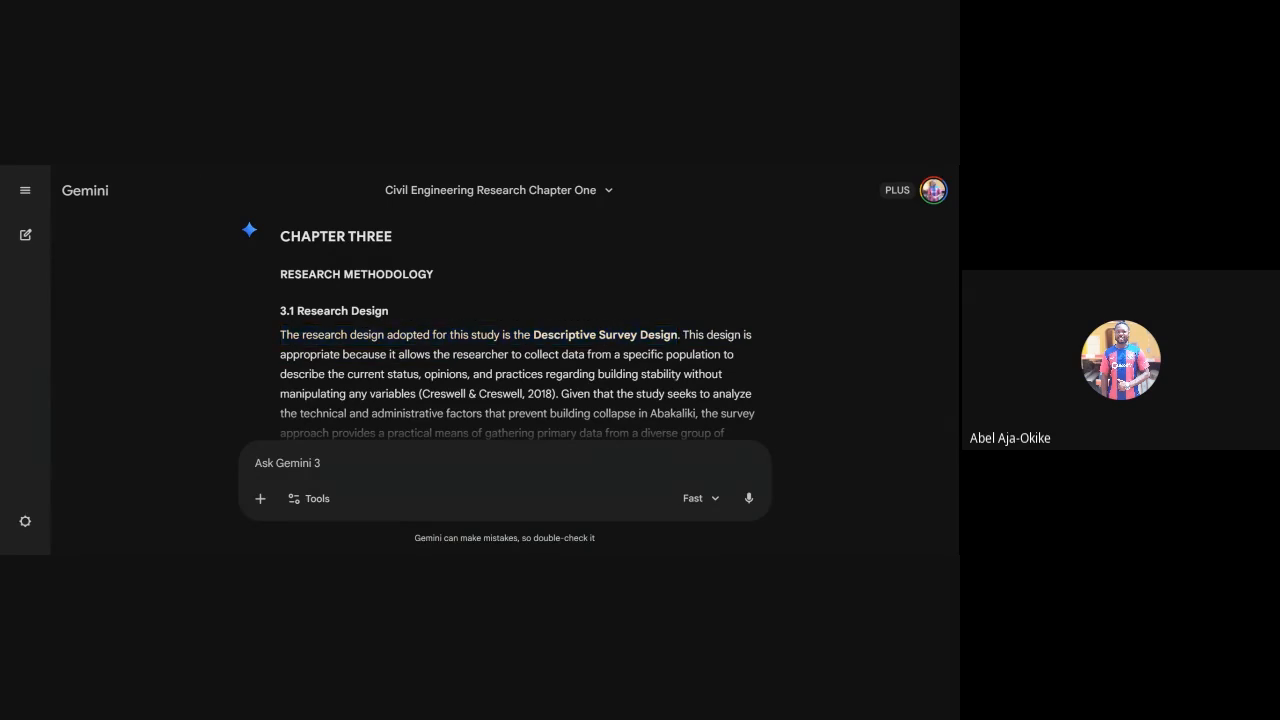
pyautogui.scroll(-15, 516, 326)
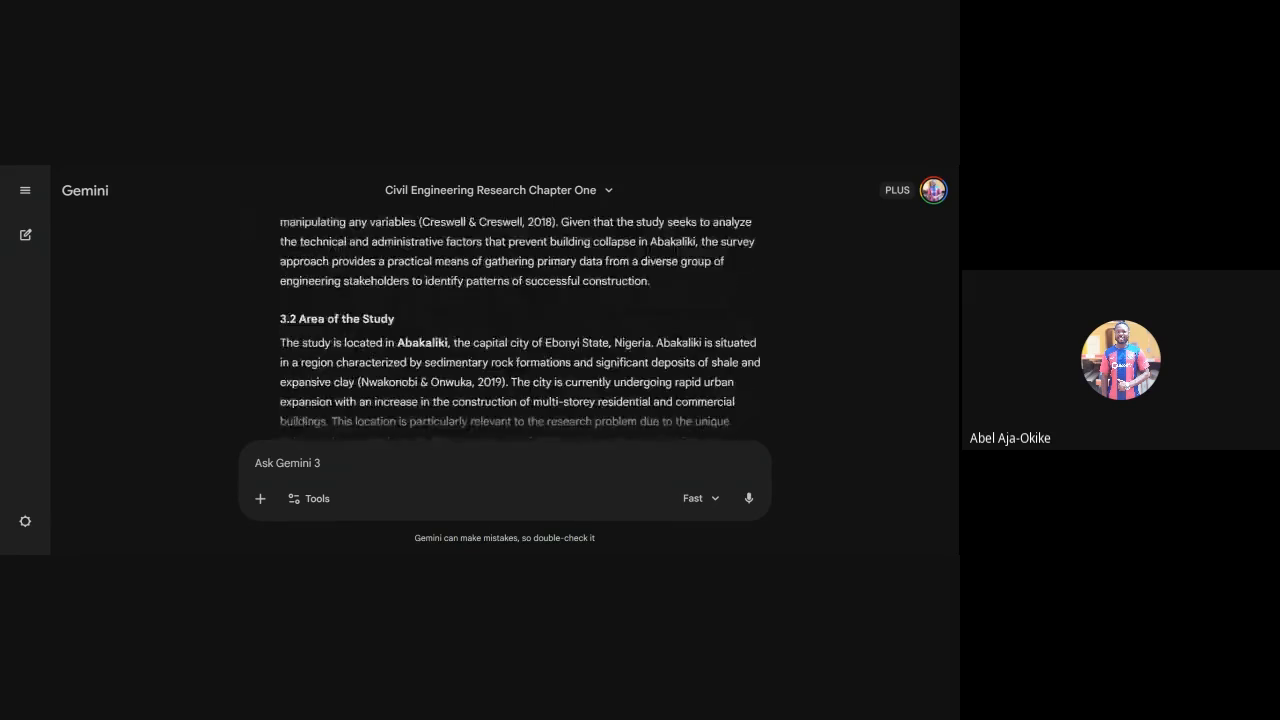
pyautogui.scroll(-3, 516, 326)
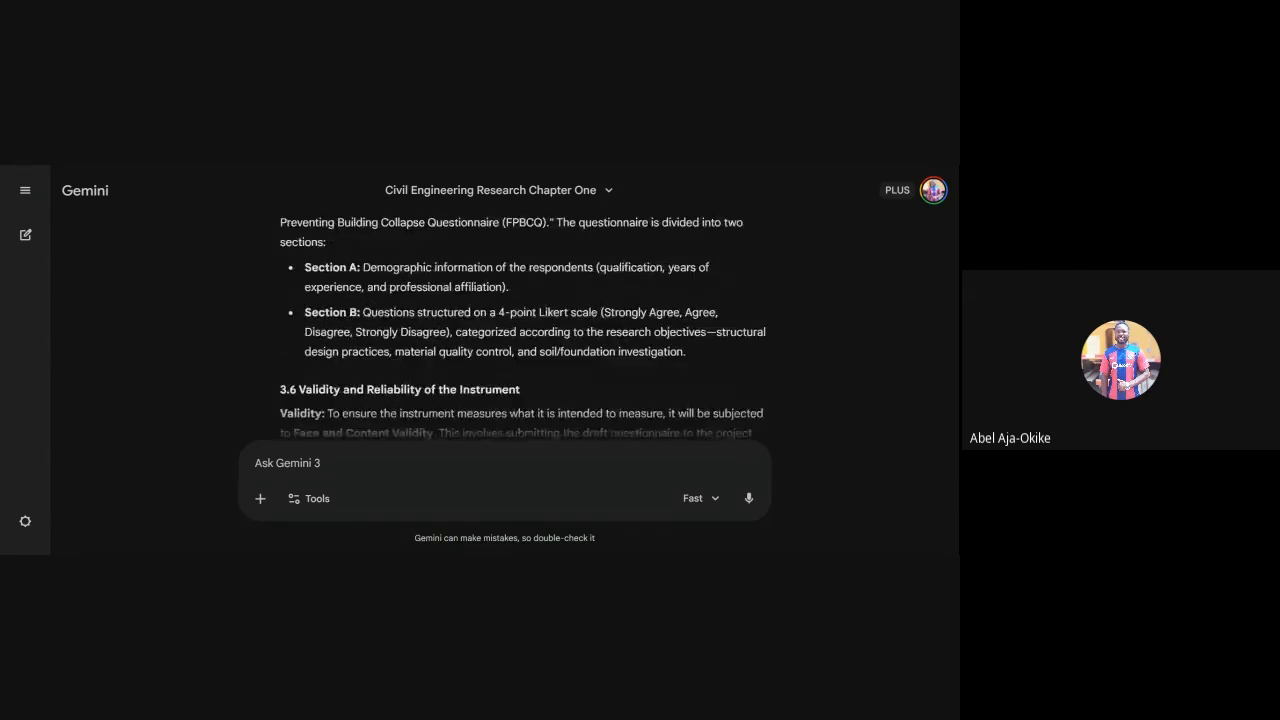
pyautogui.scroll(2, 516, 326)
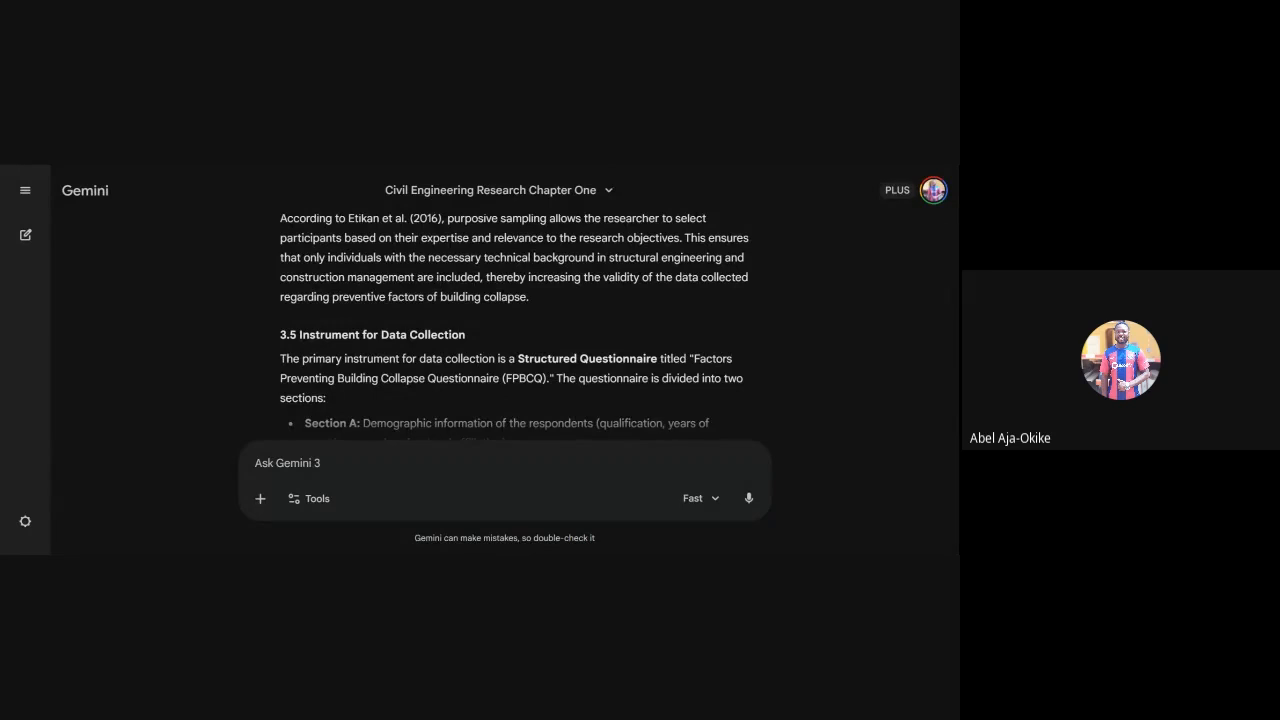
pyautogui.scroll(-1, 516, 326)
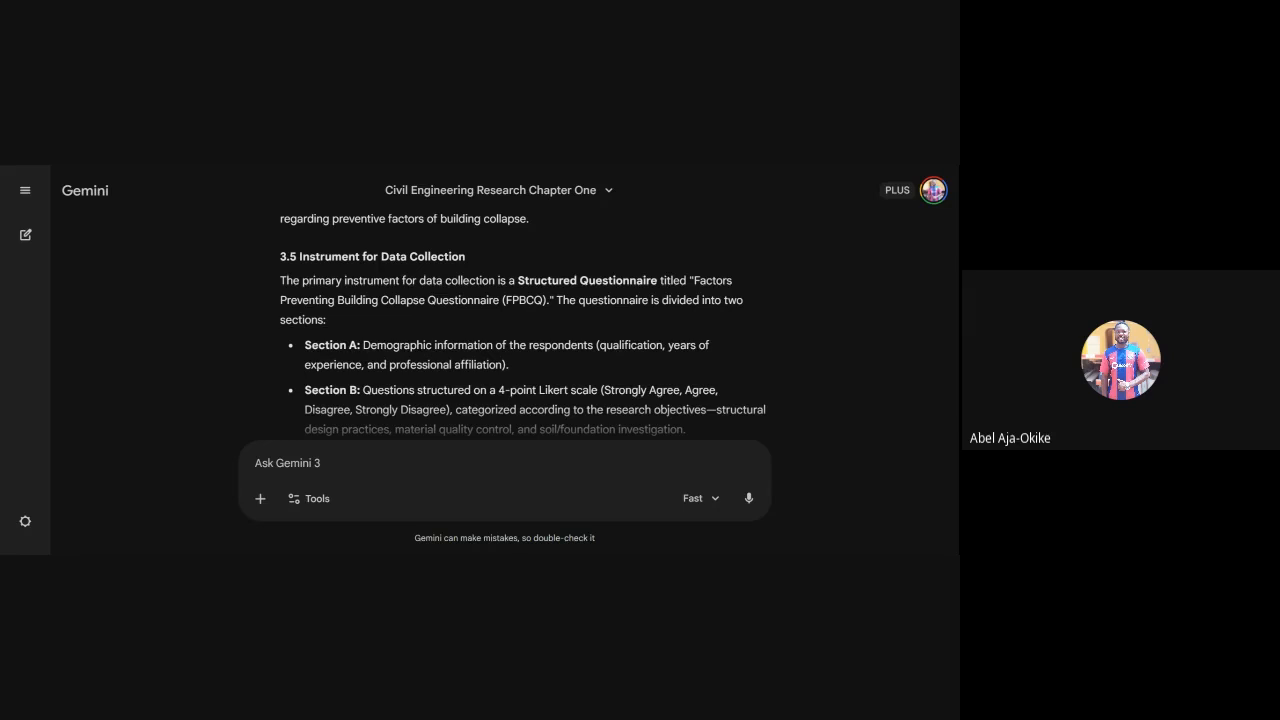
pyautogui.scroll(-1, 516, 326)
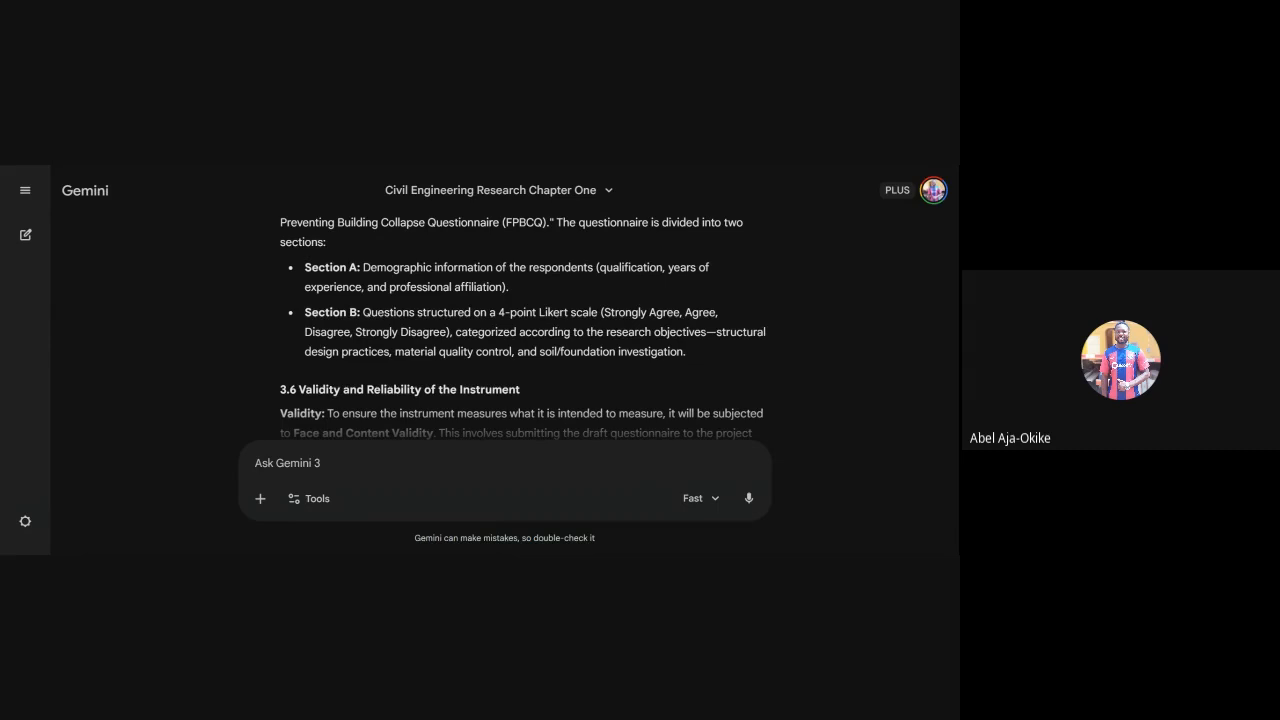
pyautogui.scroll(-1, 524, 324)
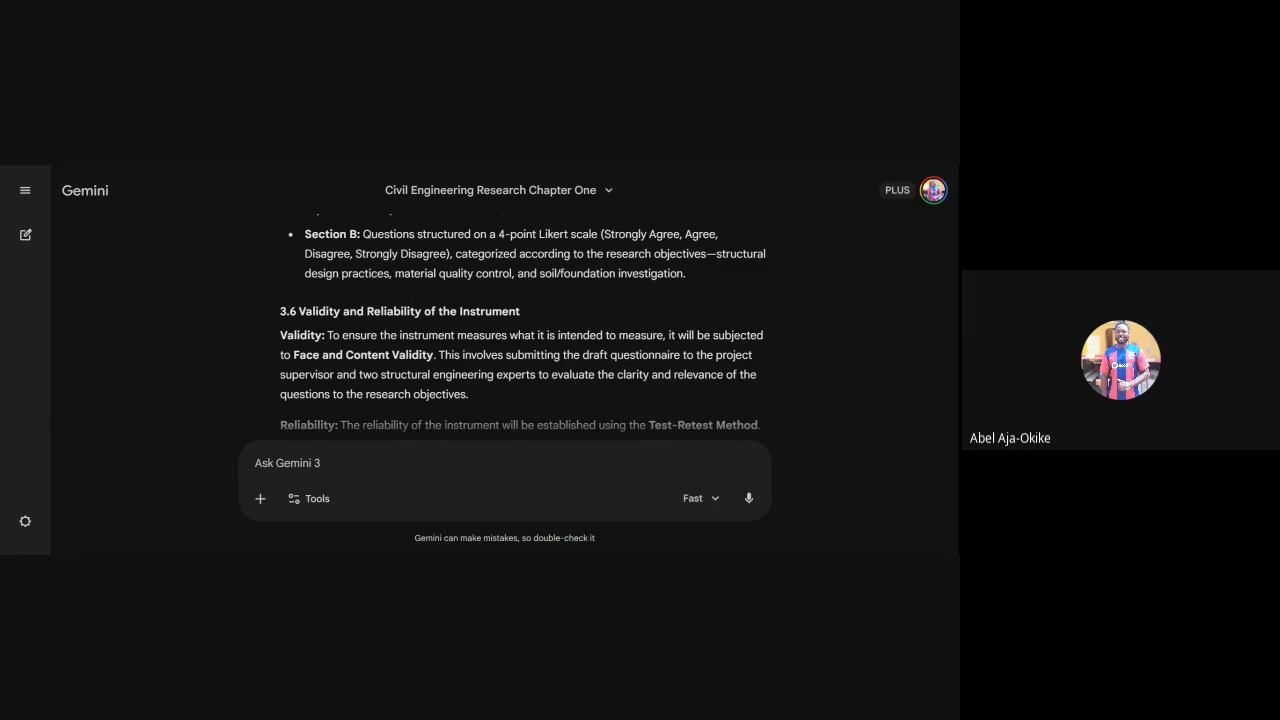
pyautogui.scroll(-2, 523, 330)
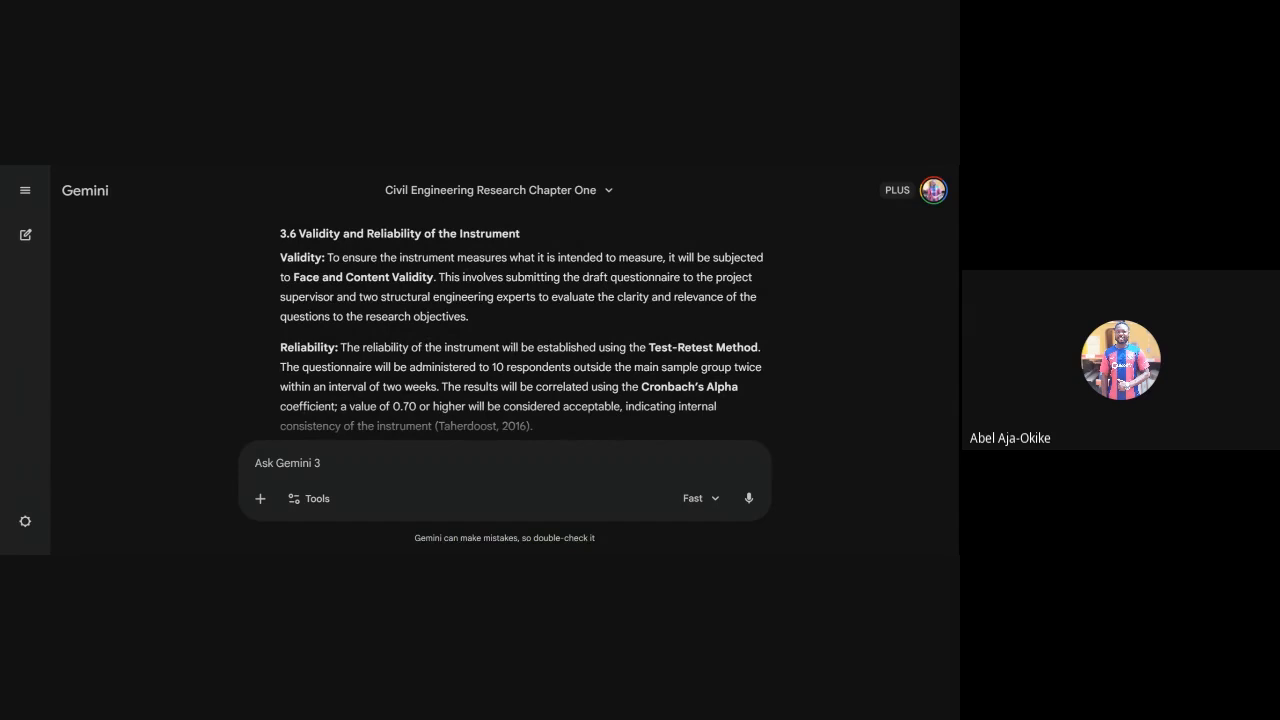
pyautogui.scroll(-2, 522, 325)
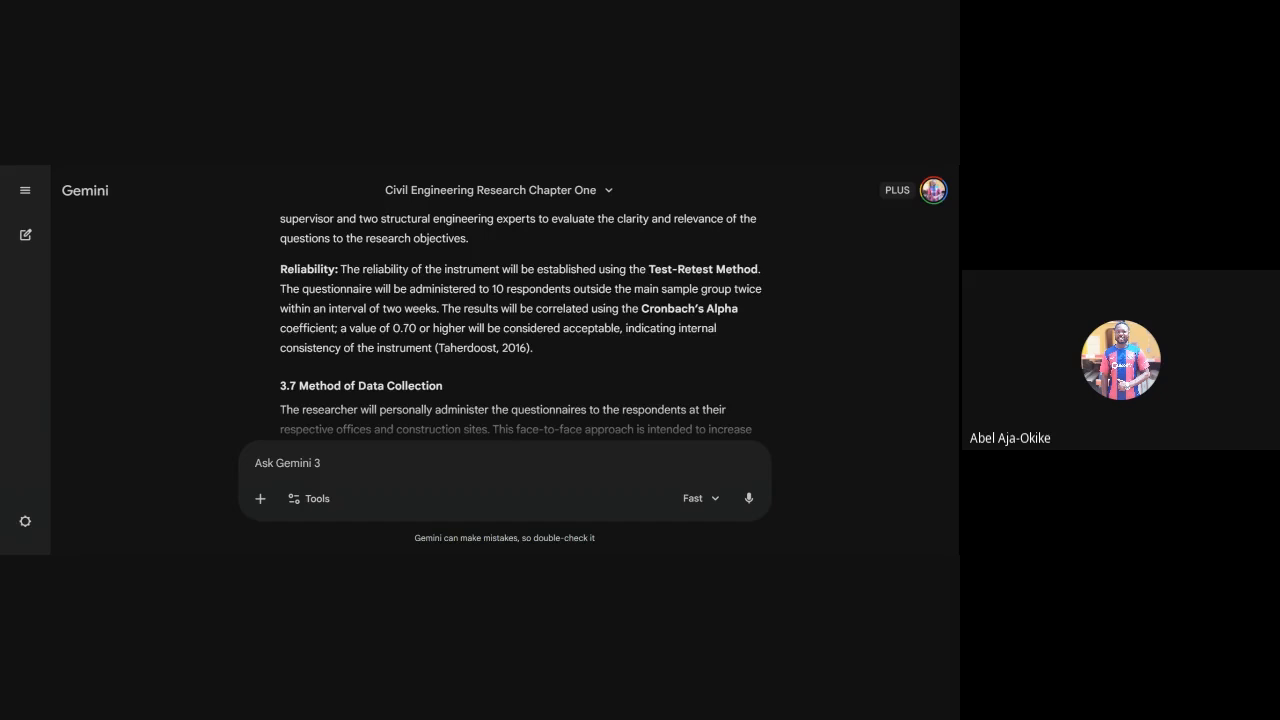
# - Read the methods of data collection and data analysis and the ethical considerations in sections 3.7 to 3.9 of Chapter Three
pyautogui.scroll(-1, 521, 324)
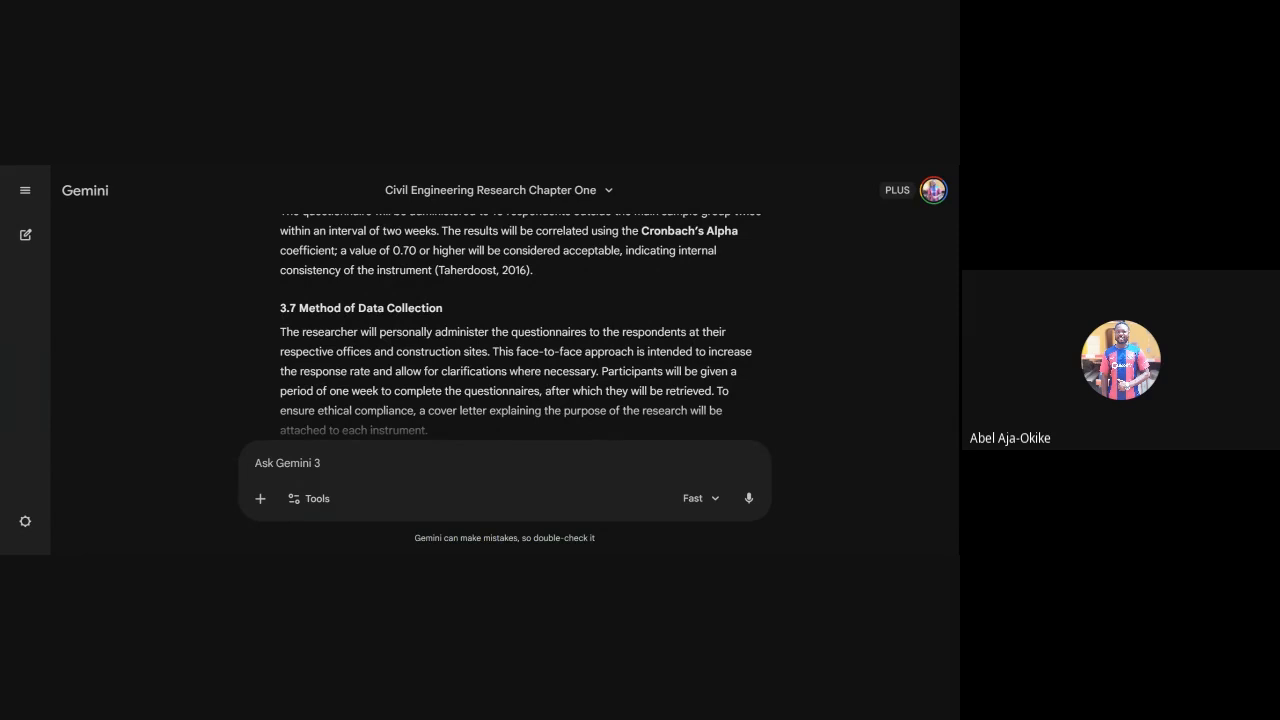
pyautogui.scroll(-1, 516, 330)
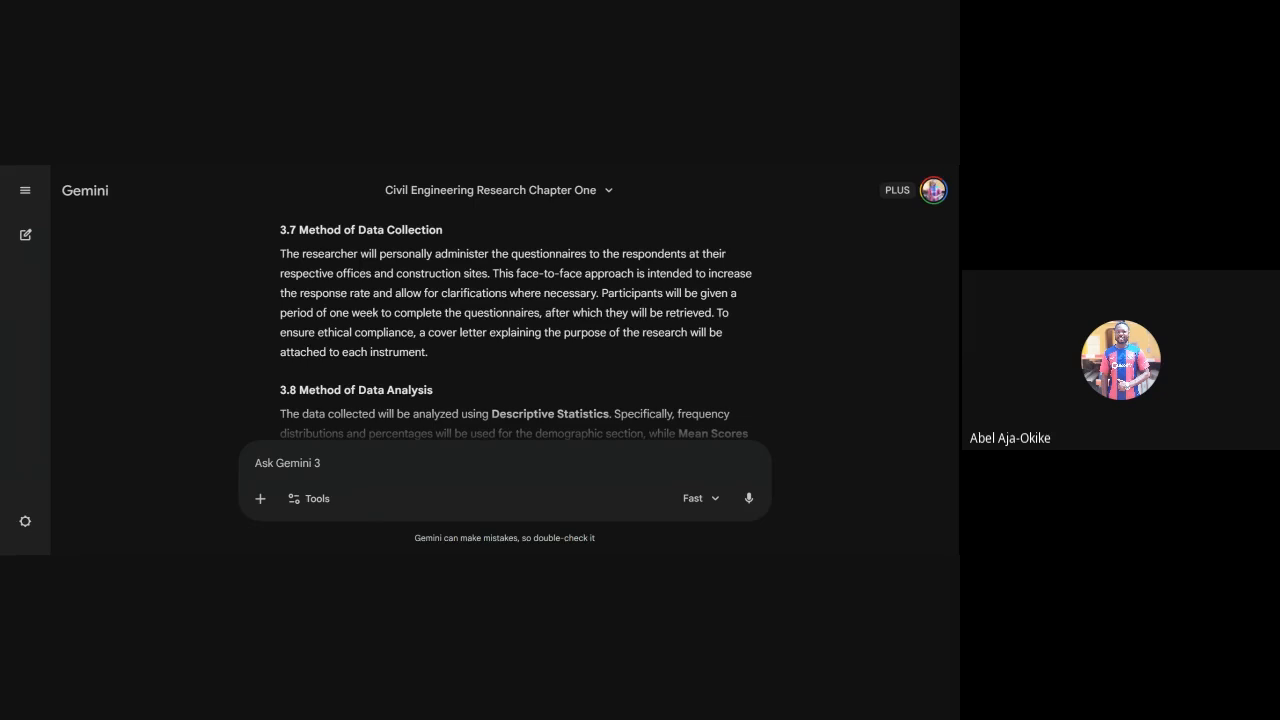
pyautogui.scroll(-1, 520, 330)
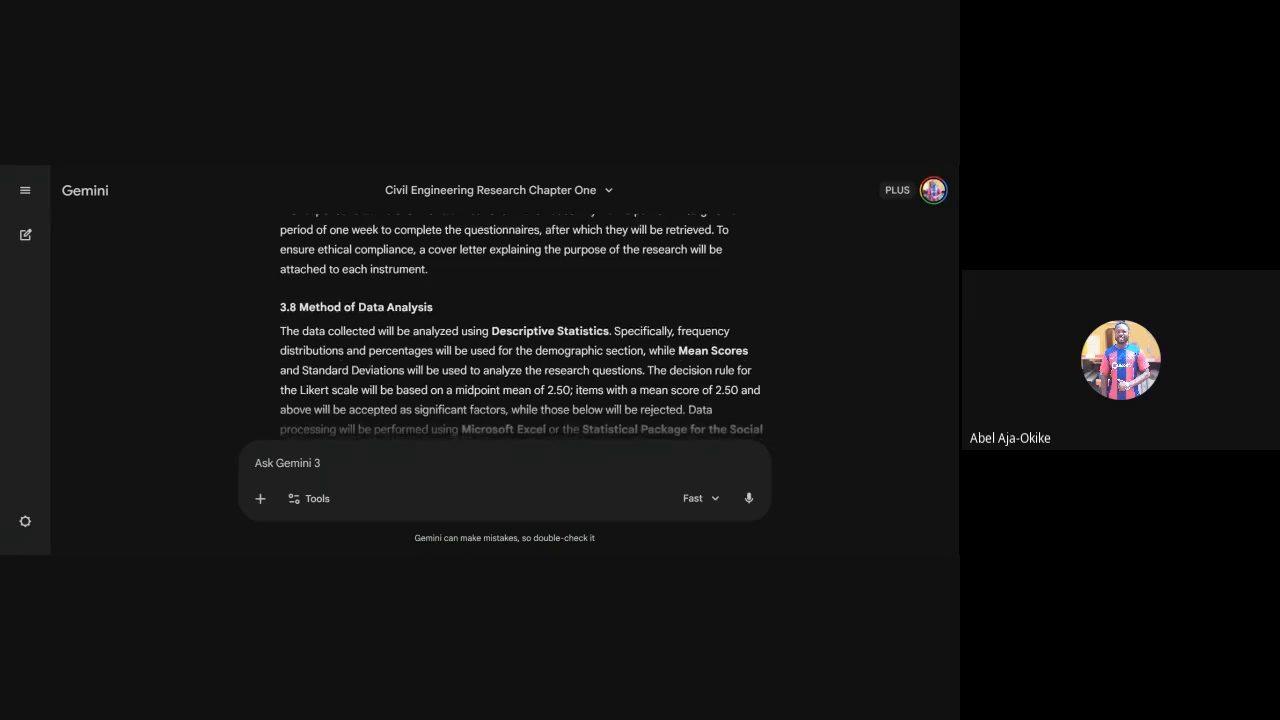
pyautogui.scroll(-1, 522, 330)
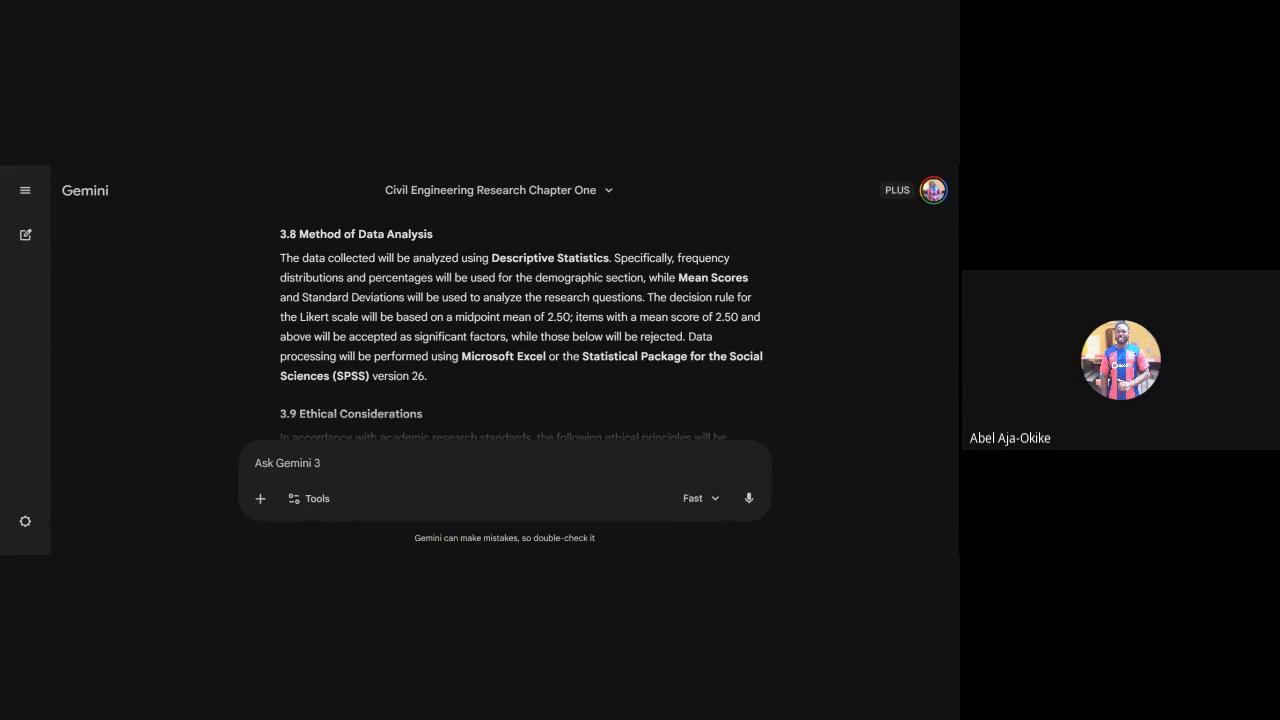
pyautogui.moveTo(545, 317); pyautogui.dragTo(573, 317)
pyautogui.moveTo(716, 317); pyautogui.dragTo(738, 317)
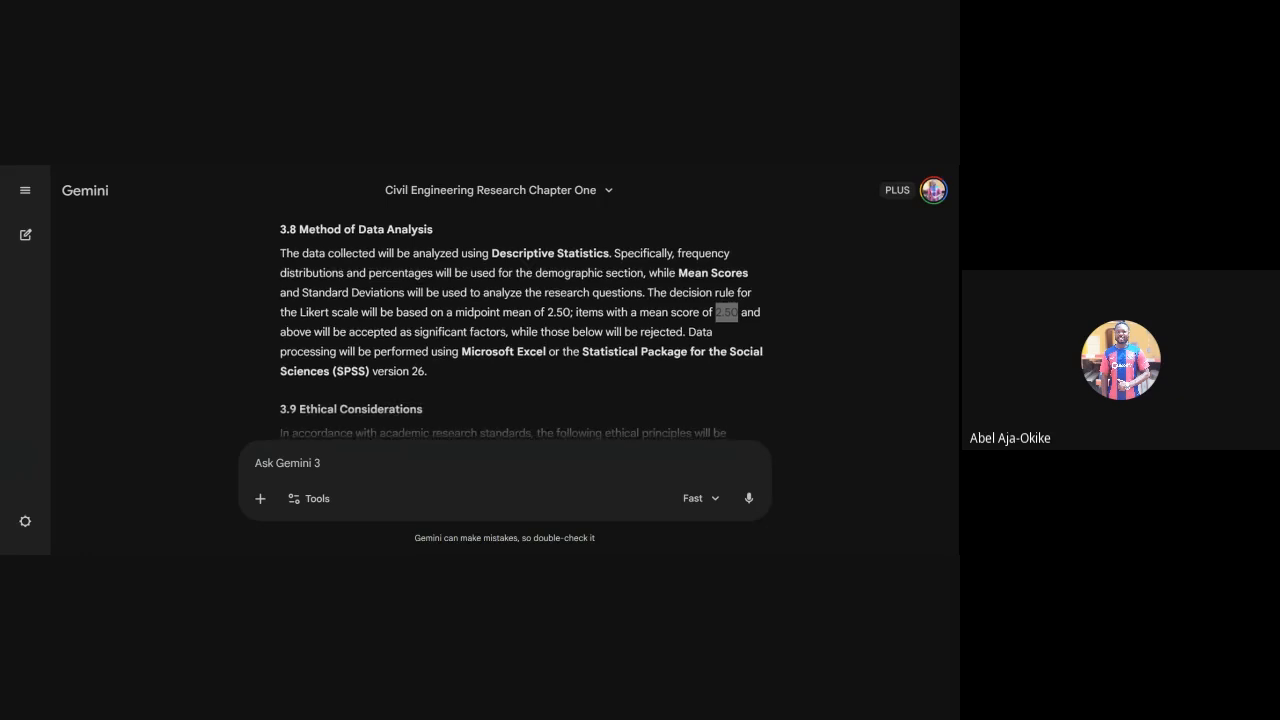
pyautogui.scroll(-3, 522, 326)
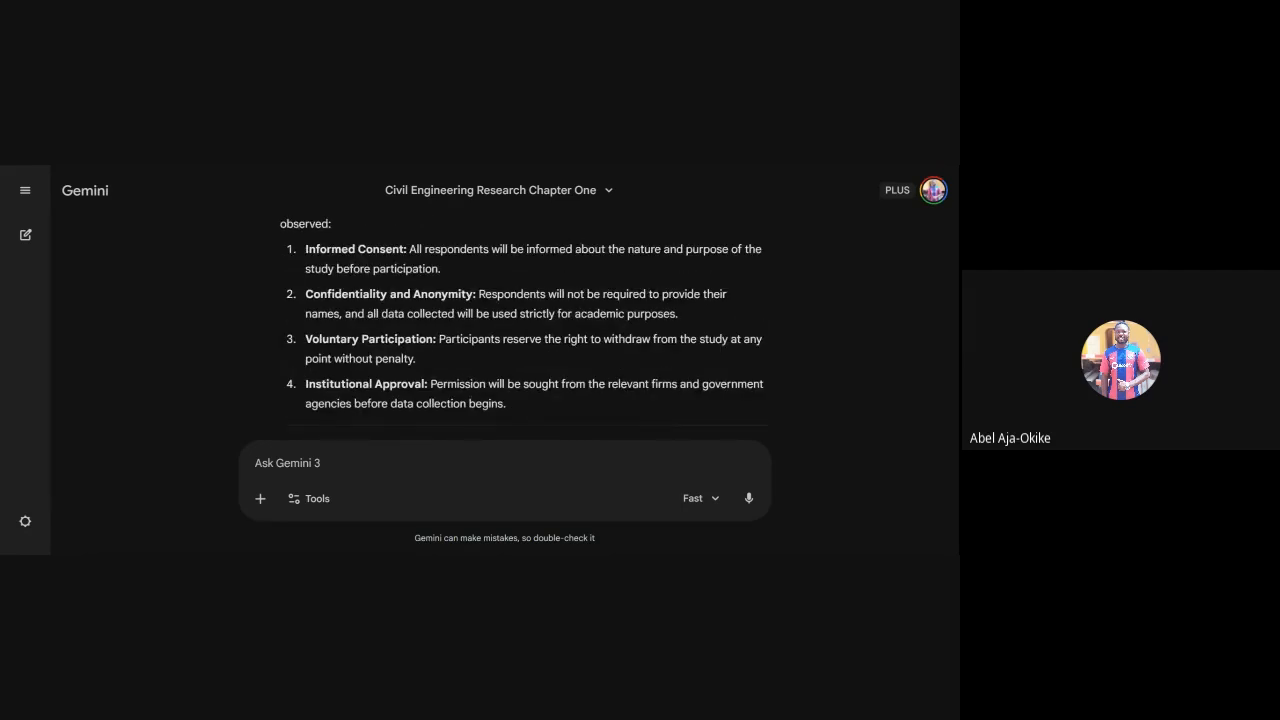
pyautogui.scroll(1, 522, 325)
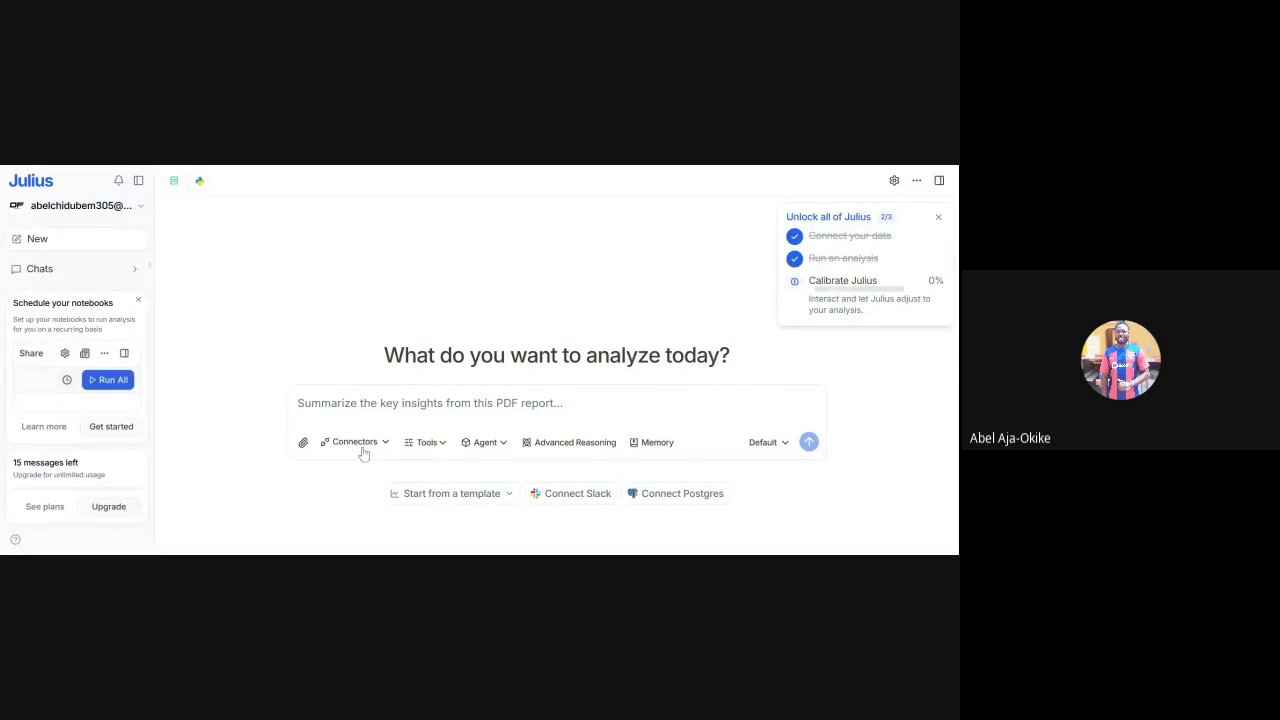
# - In Julius, attach SAMPLE DATA.xlsx and submit "Analyze the dataset for the following: mean, median, SD, ANOVA and parametric test, revealing statistical significance"
pyautogui.click(304, 449)
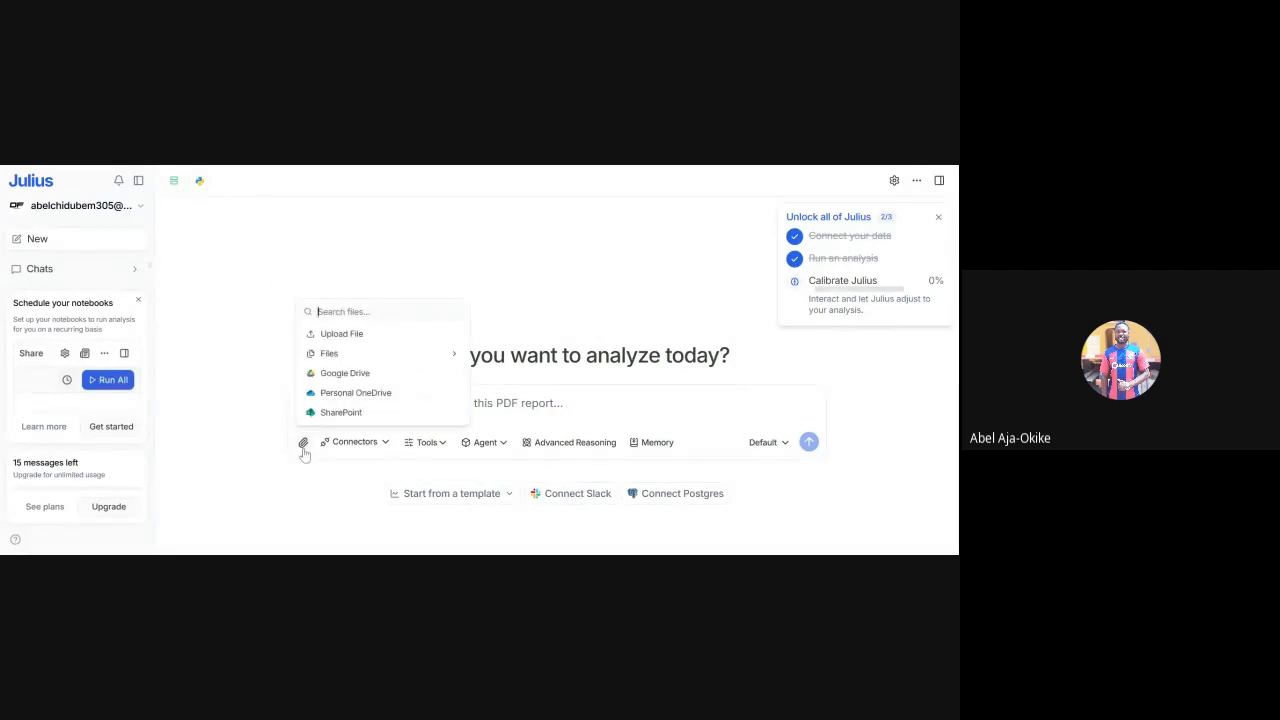
pyautogui.click(351, 336)
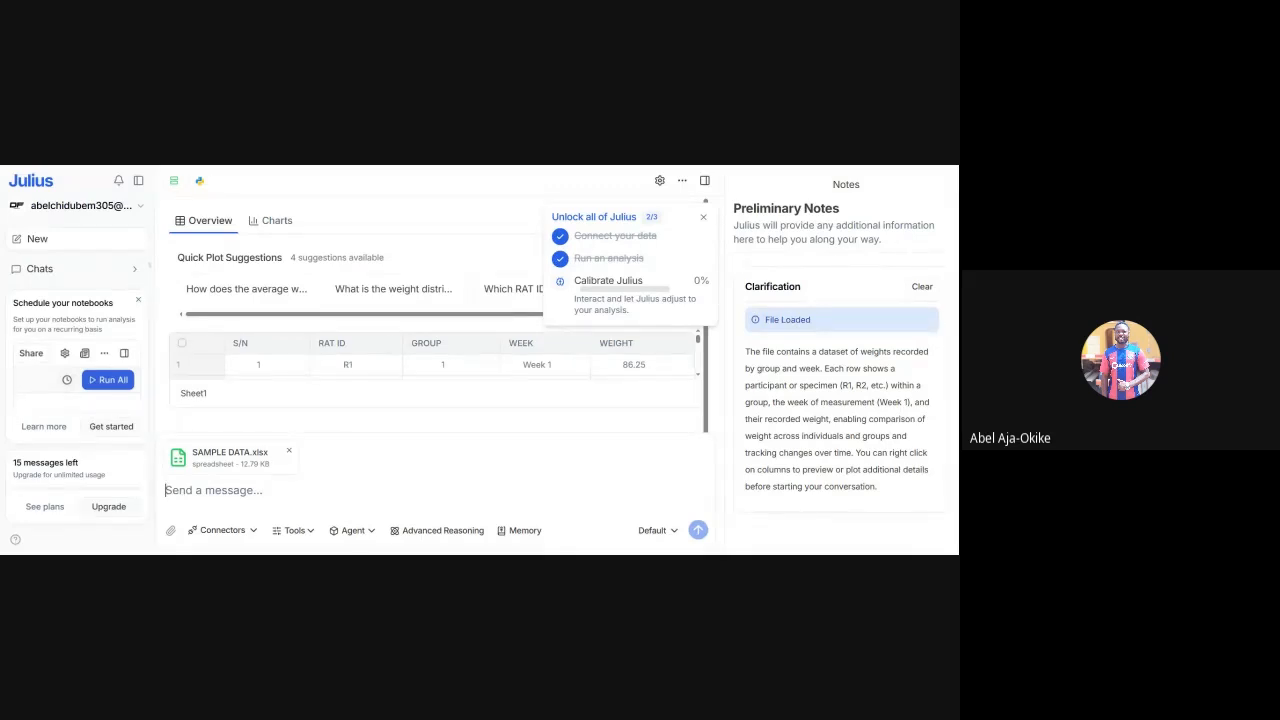
pyautogui.write('Analyz')
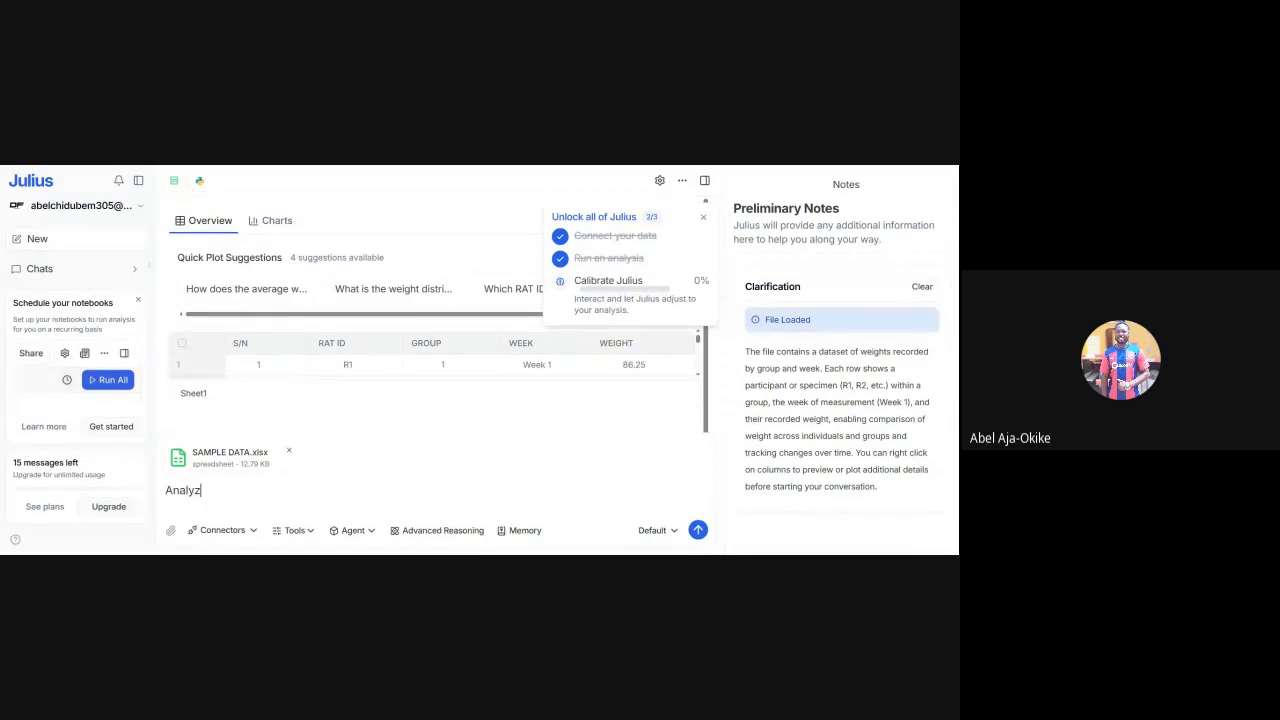
pyautogui.write('e the dataset for the following')
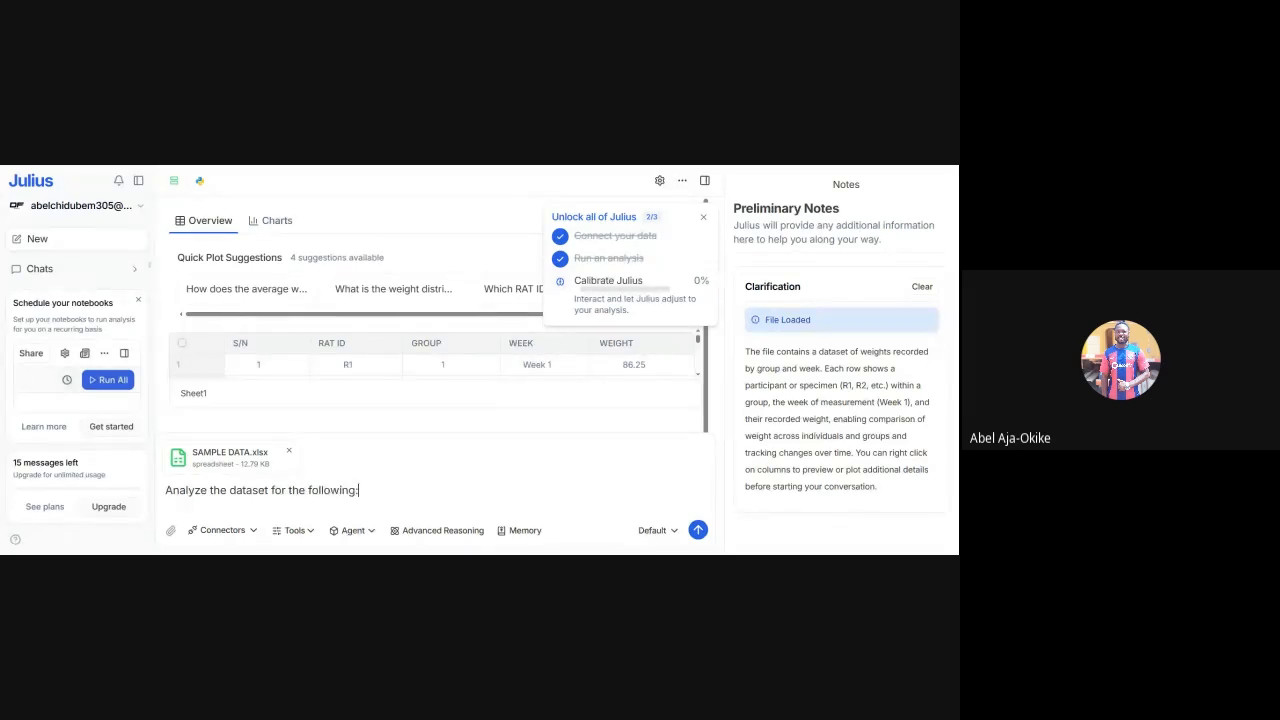
pyautogui.write(': mean, me')
pyautogui.write('dian, S')
pyautogui.write('D, ')
pyautogui.write('S')
pyautogui.press('BackSpace')
pyautogui.write('ANOVA')
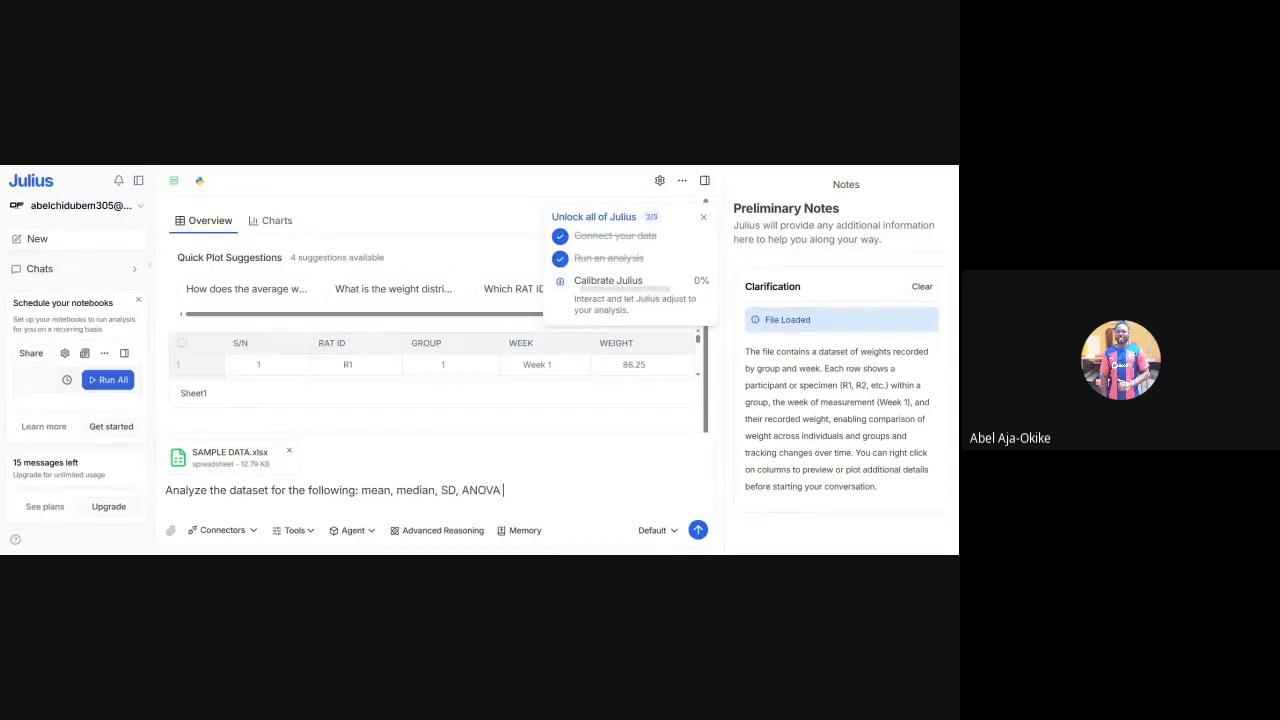
pyautogui.write(' and parametric test, reveal')
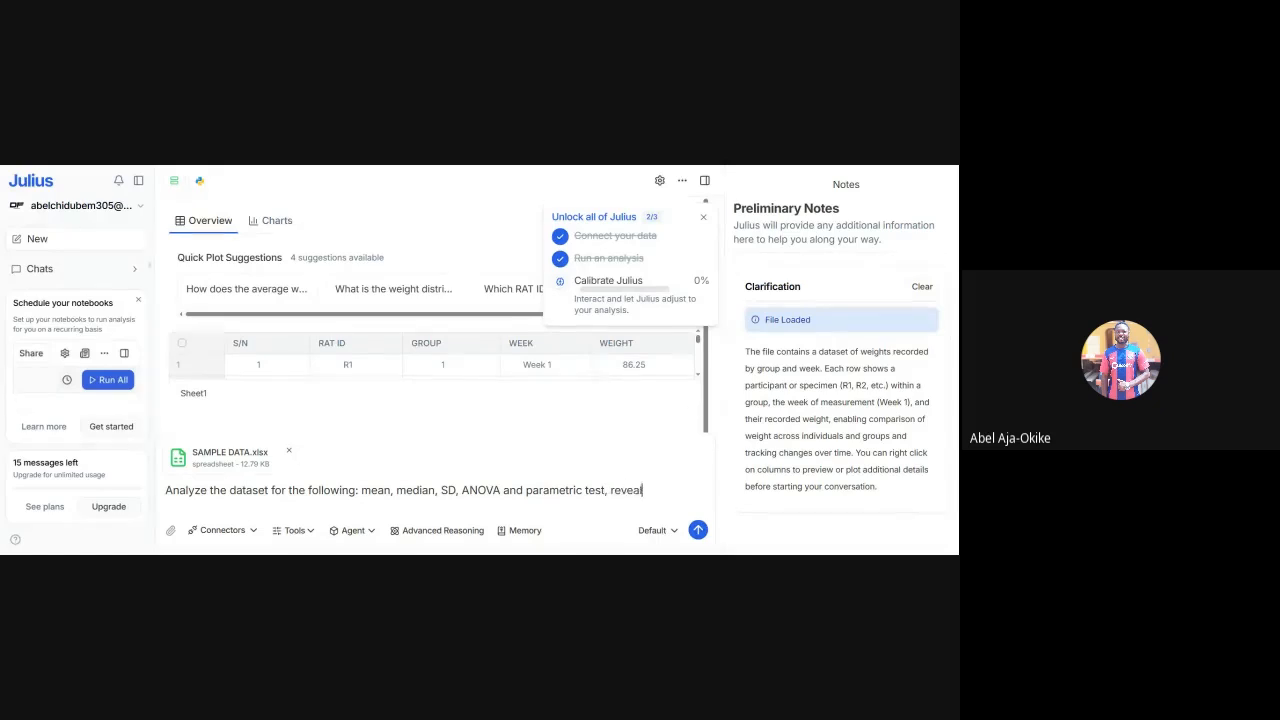
pyautogui.write('ing statistical s')
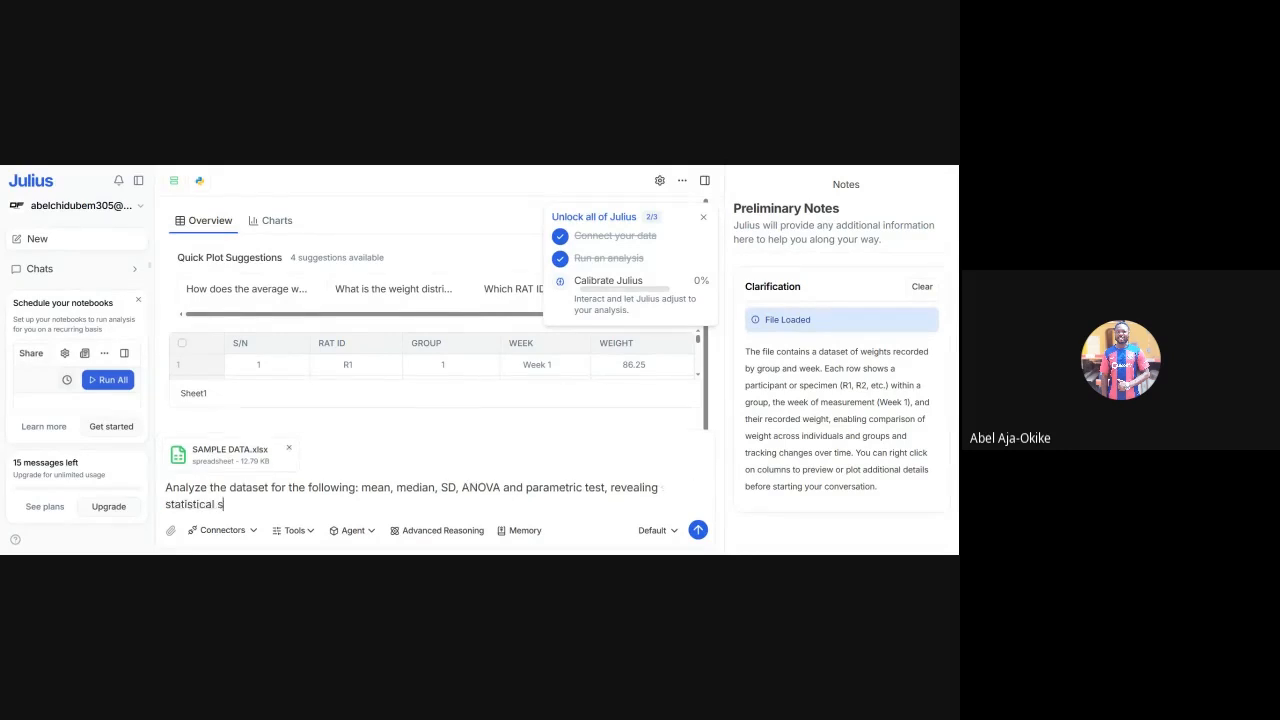
pyautogui.write('ignificance')
pyautogui.click(699, 534)
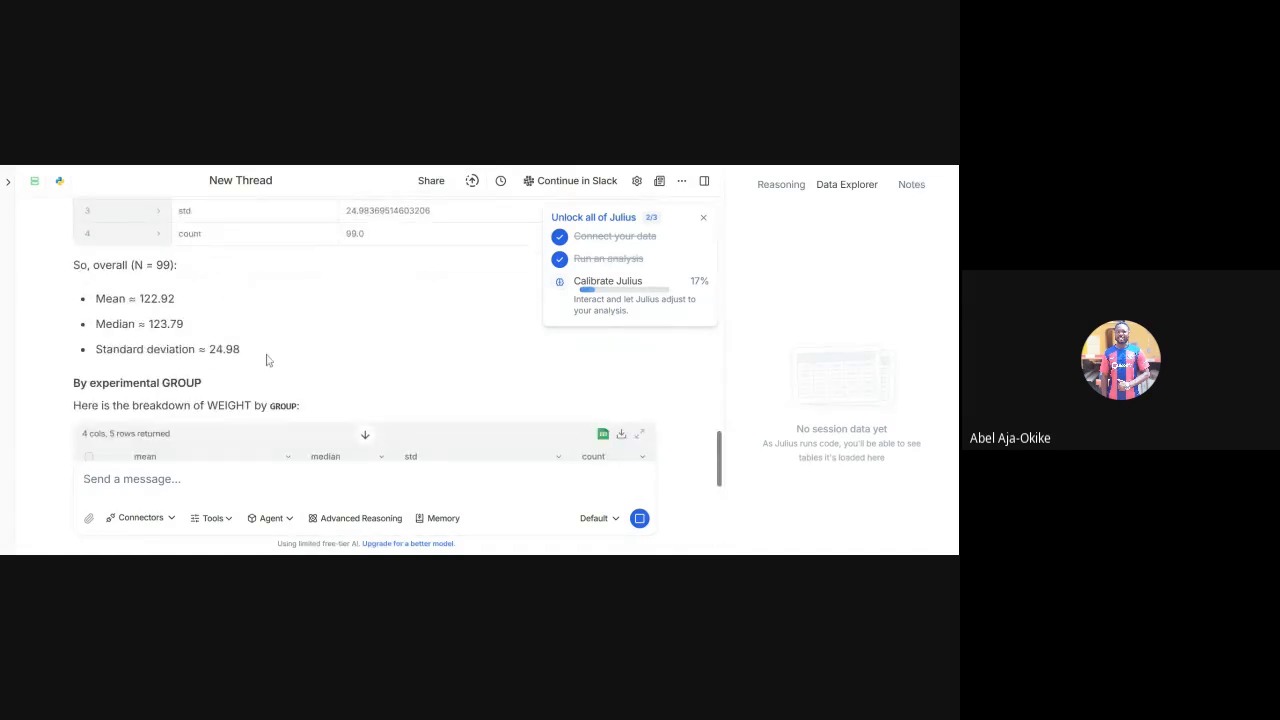
# - Examine the descriptive statistics for WEIGHT, both the overall summary and the breakdown by experimental group
pyautogui.scroll(3, 268, 360)
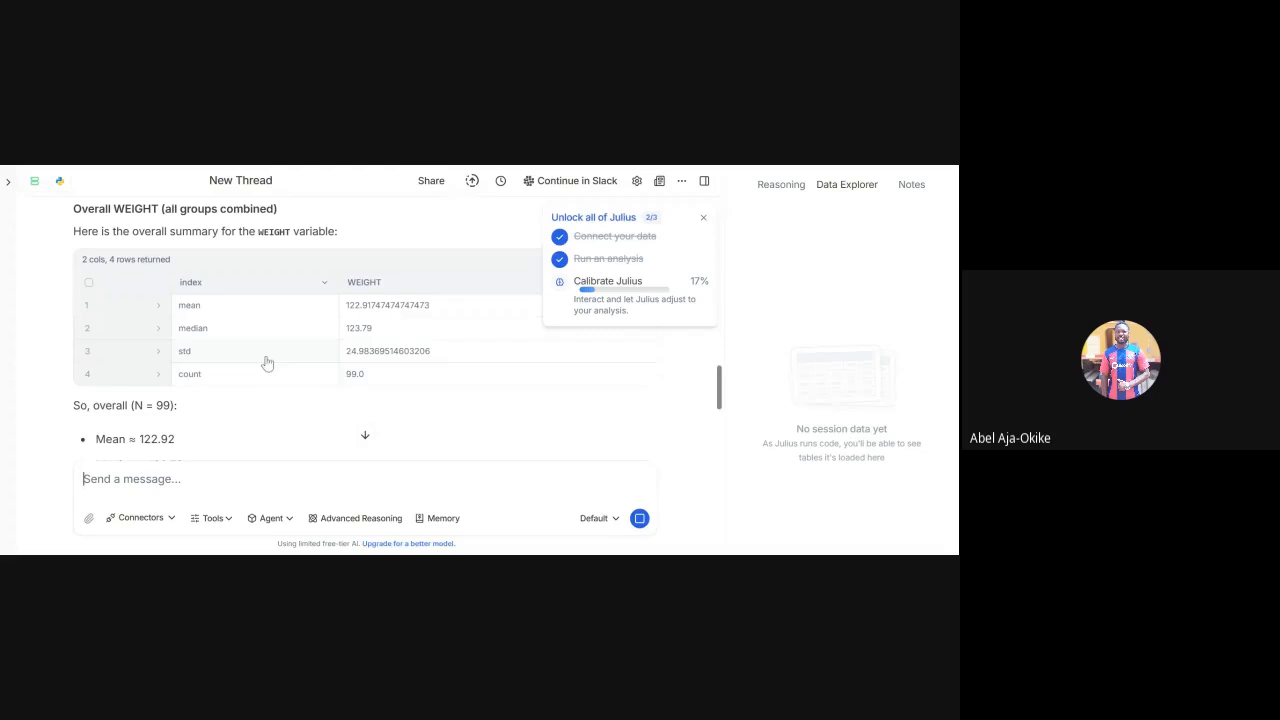
pyautogui.scroll(2, 266, 363)
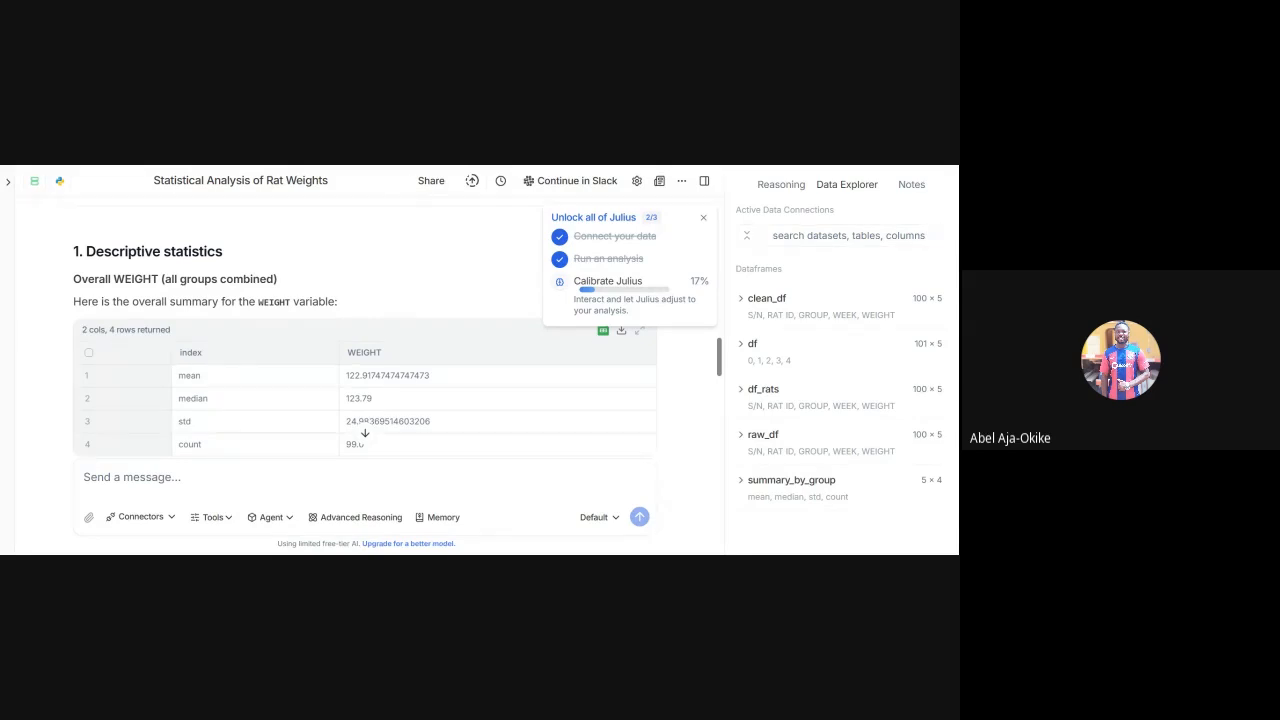
pyautogui.scroll(-2, 365, 330)
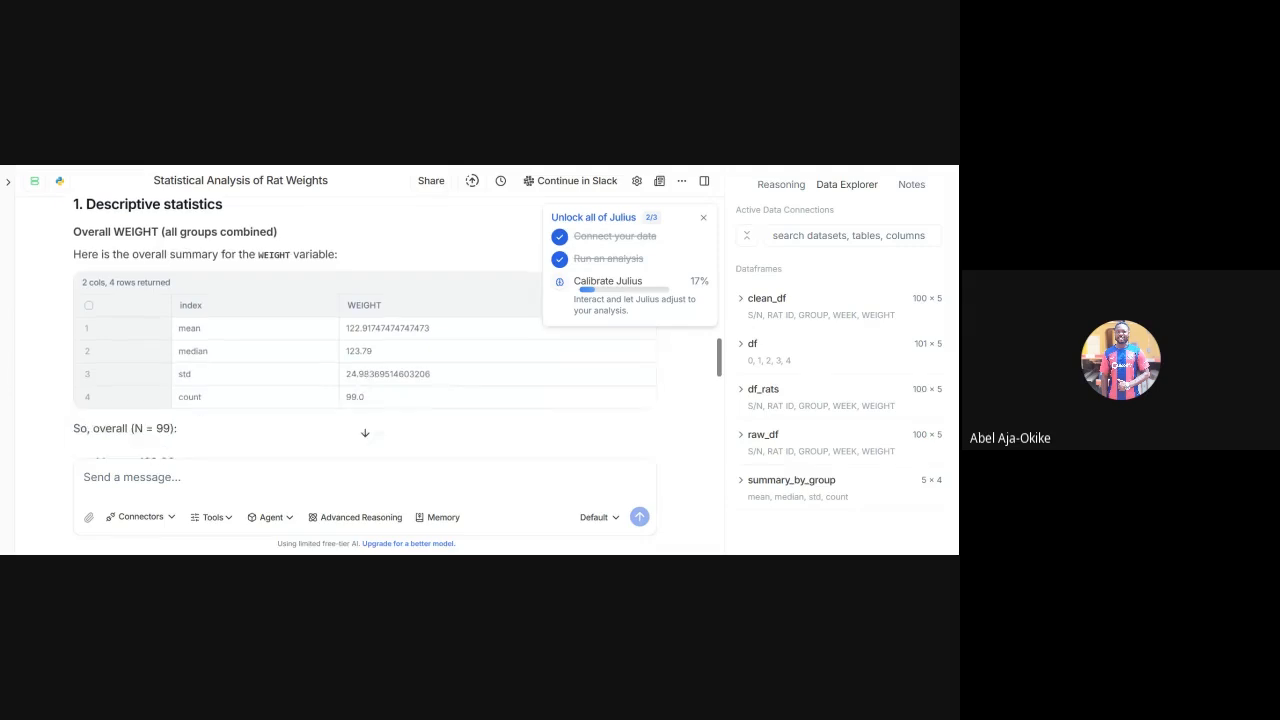
pyautogui.scroll(-2, 365, 330)
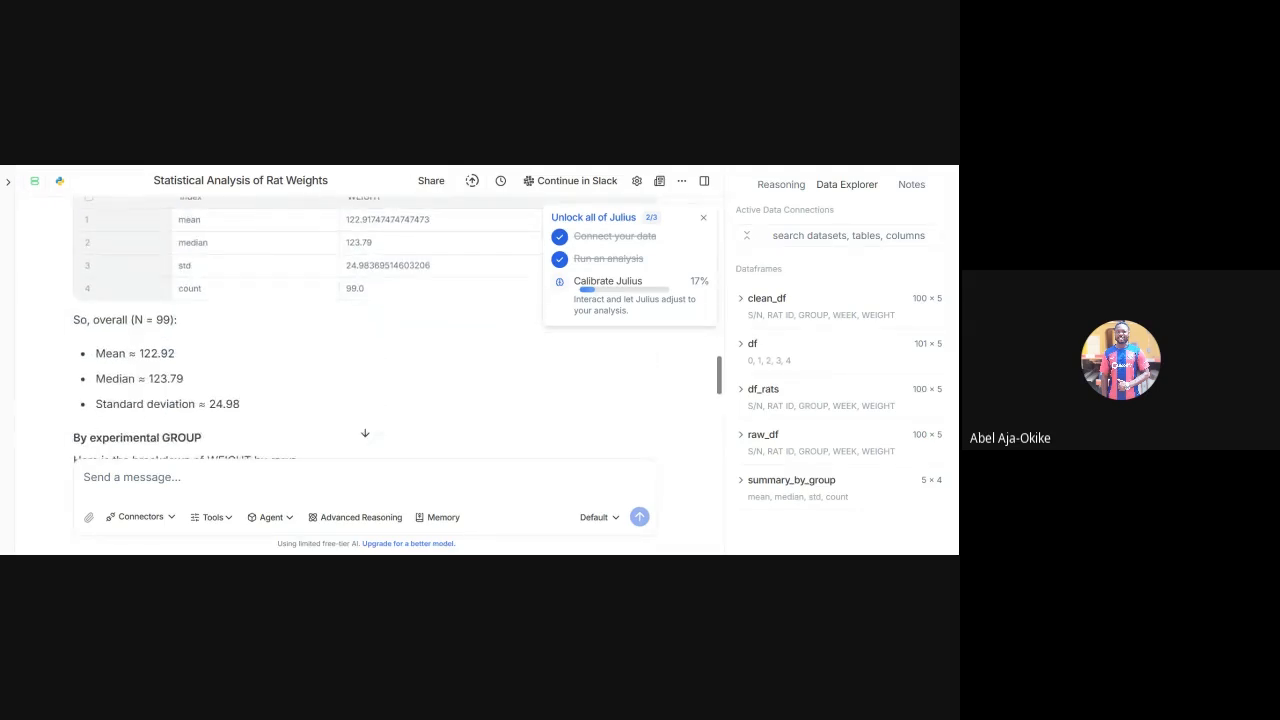
pyautogui.scroll(-2, 365, 330)
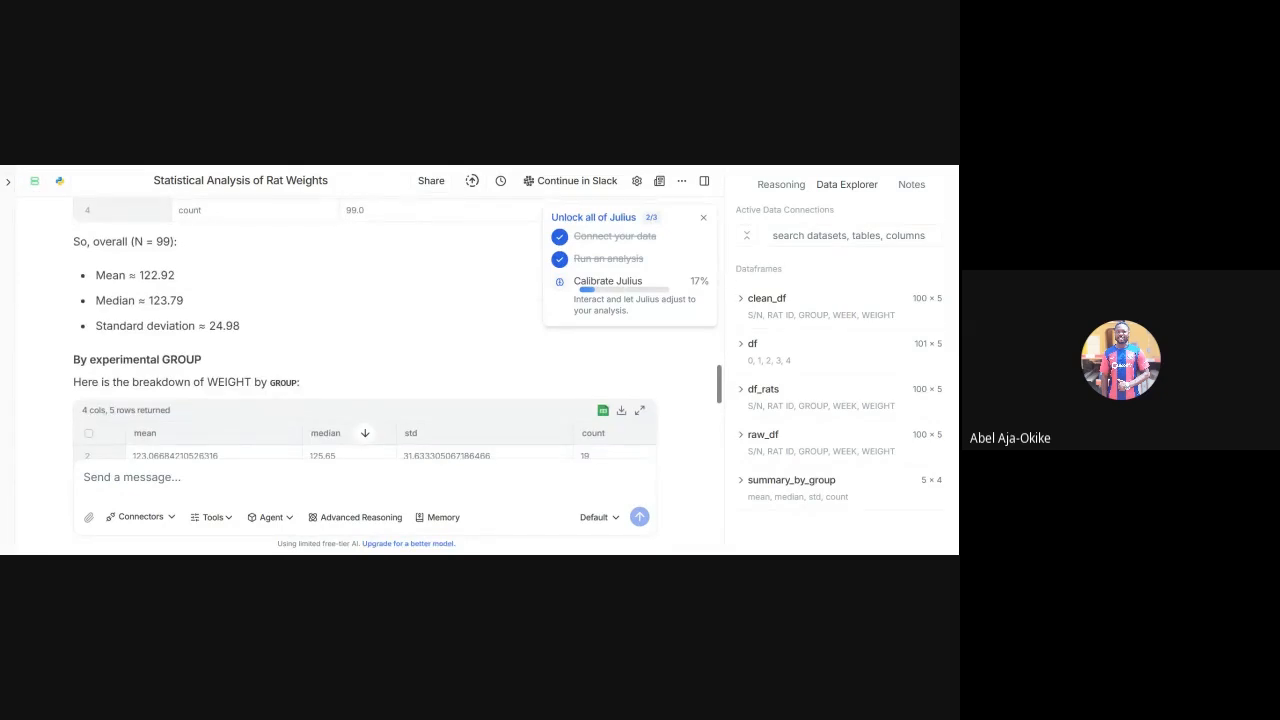
pyautogui.scroll(-2, 365, 330)
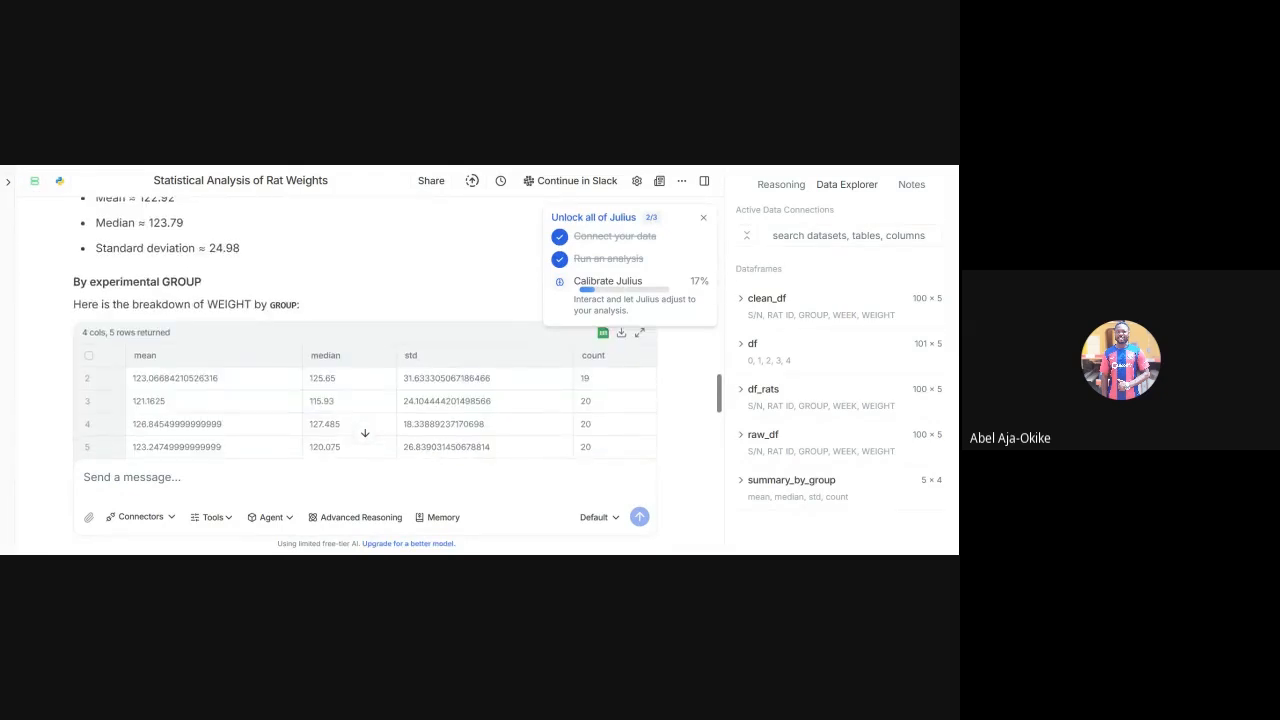
pyautogui.scroll(-1, 365, 400)
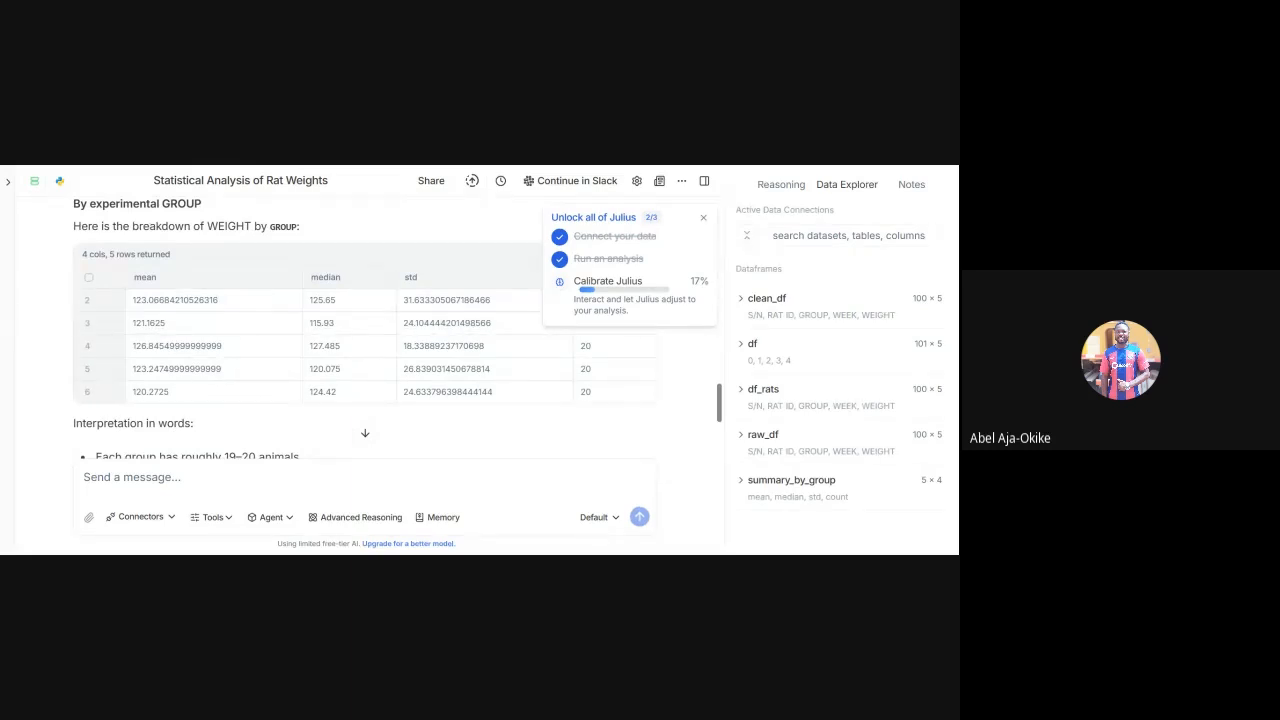
pyautogui.scroll(2, 364, 329)
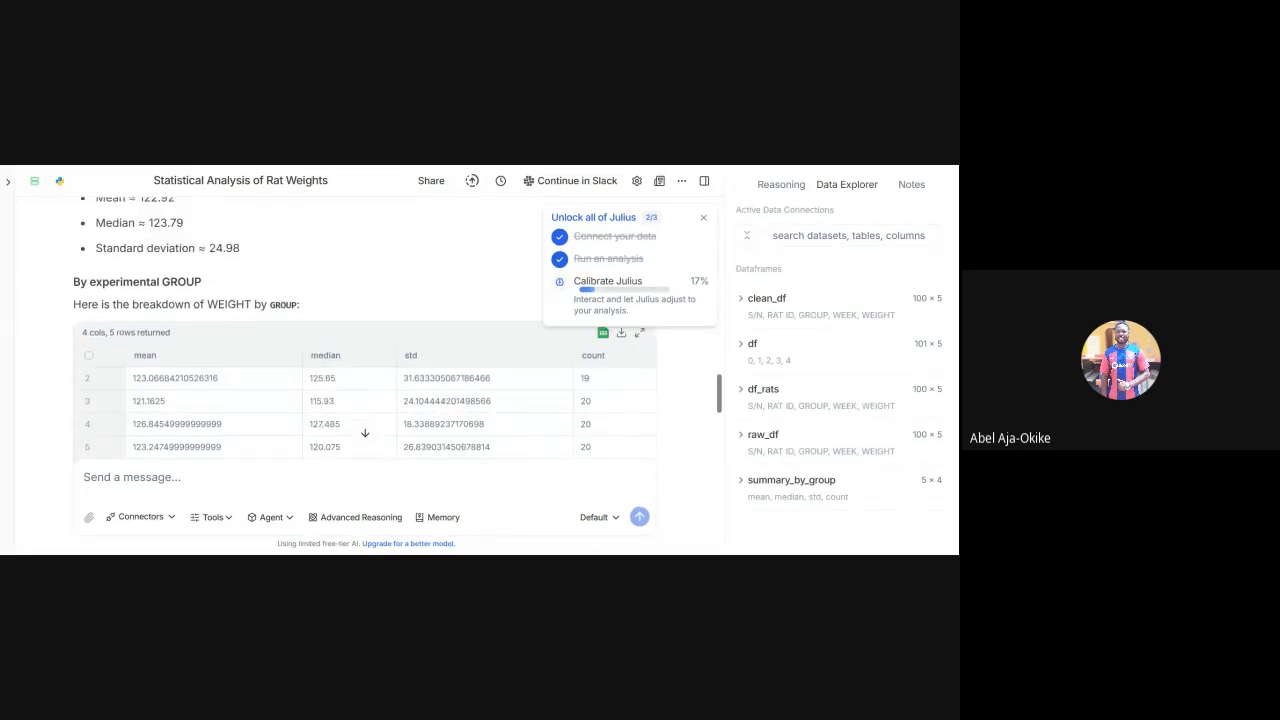
# - Read the group interpretation, one-way ANOVA, one-sample t-test and summary of statistical significance, and copy the response
pyautogui.scroll(-2, 364, 329)
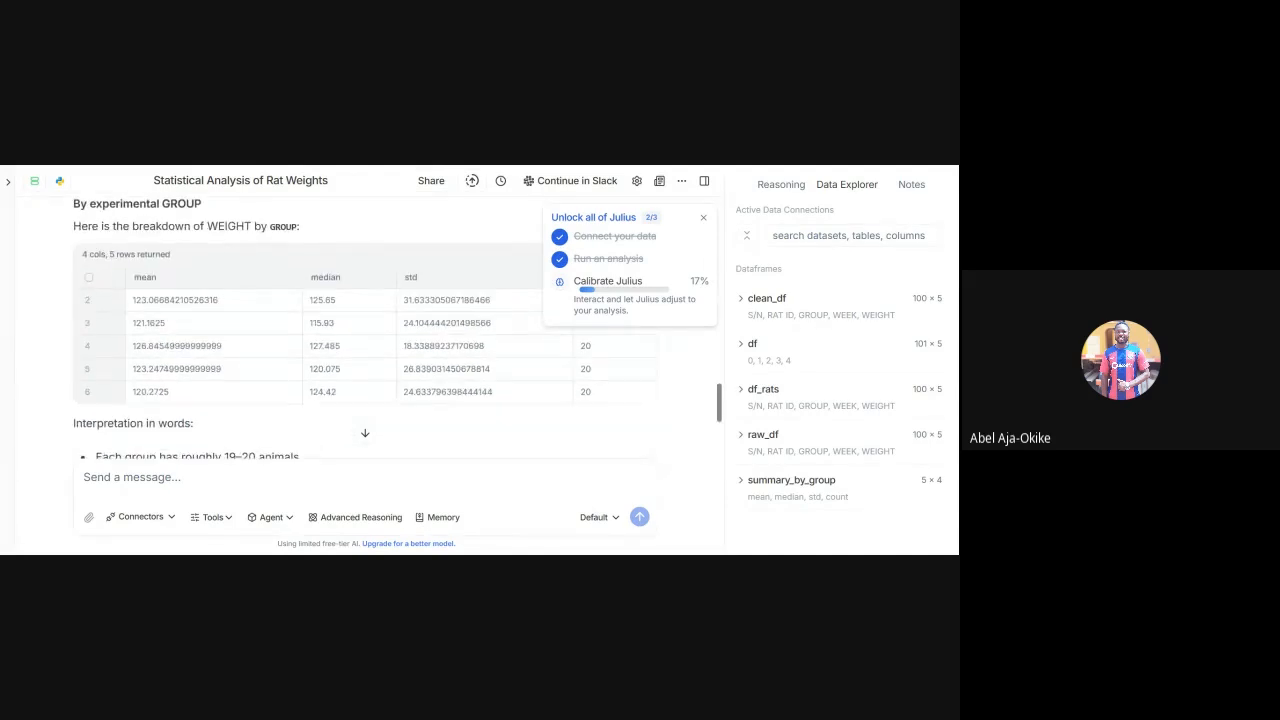
pyautogui.scroll(-2, 364, 330)
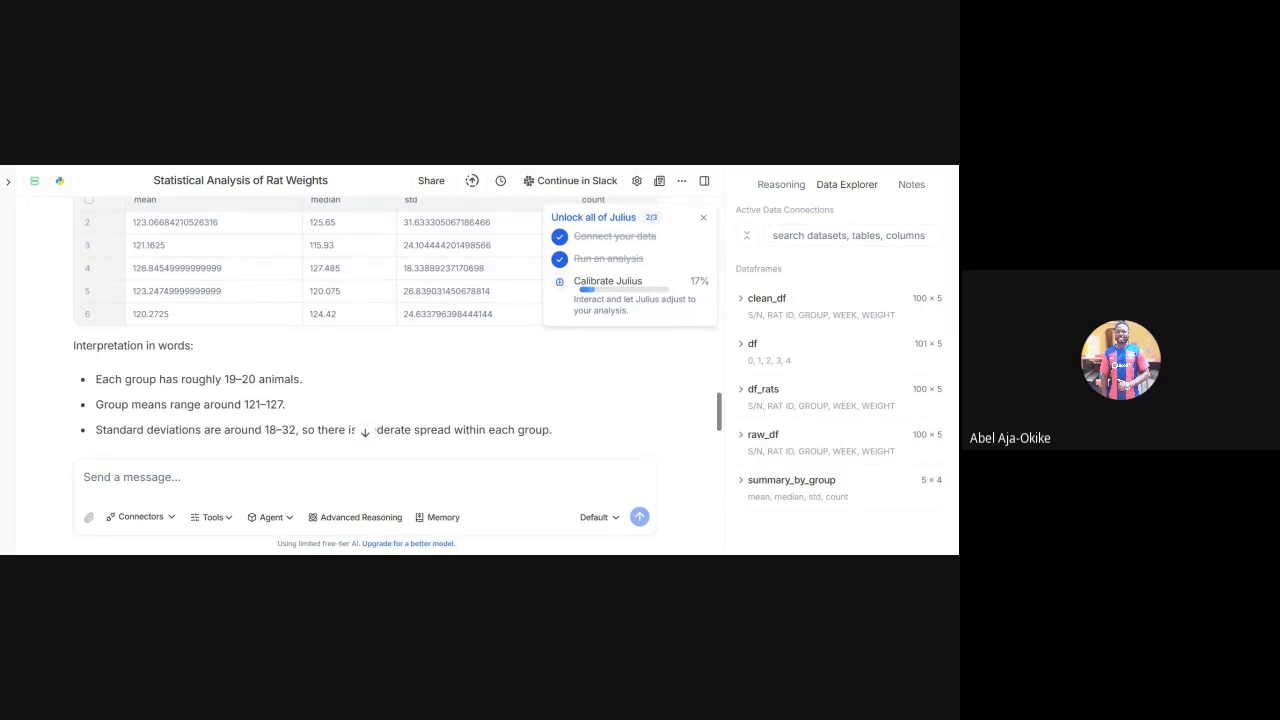
pyautogui.scroll(-1, 365, 330)
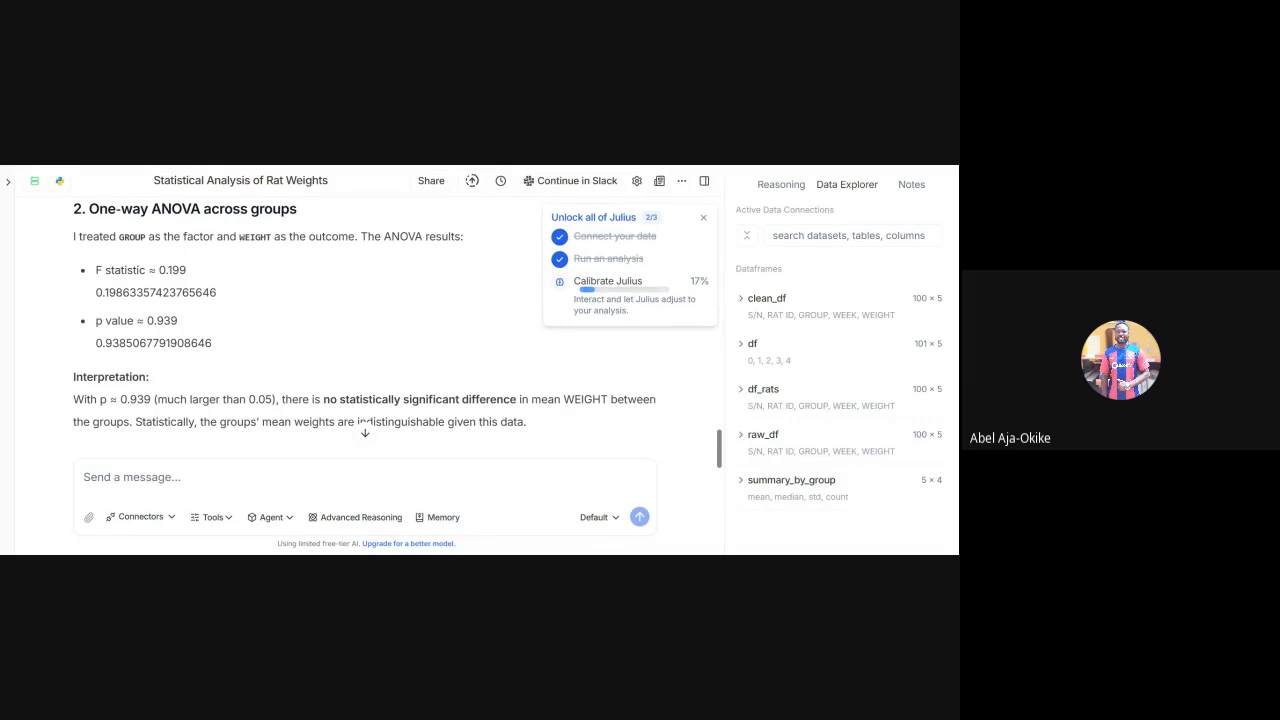
pyautogui.scroll(-1, 365, 330)
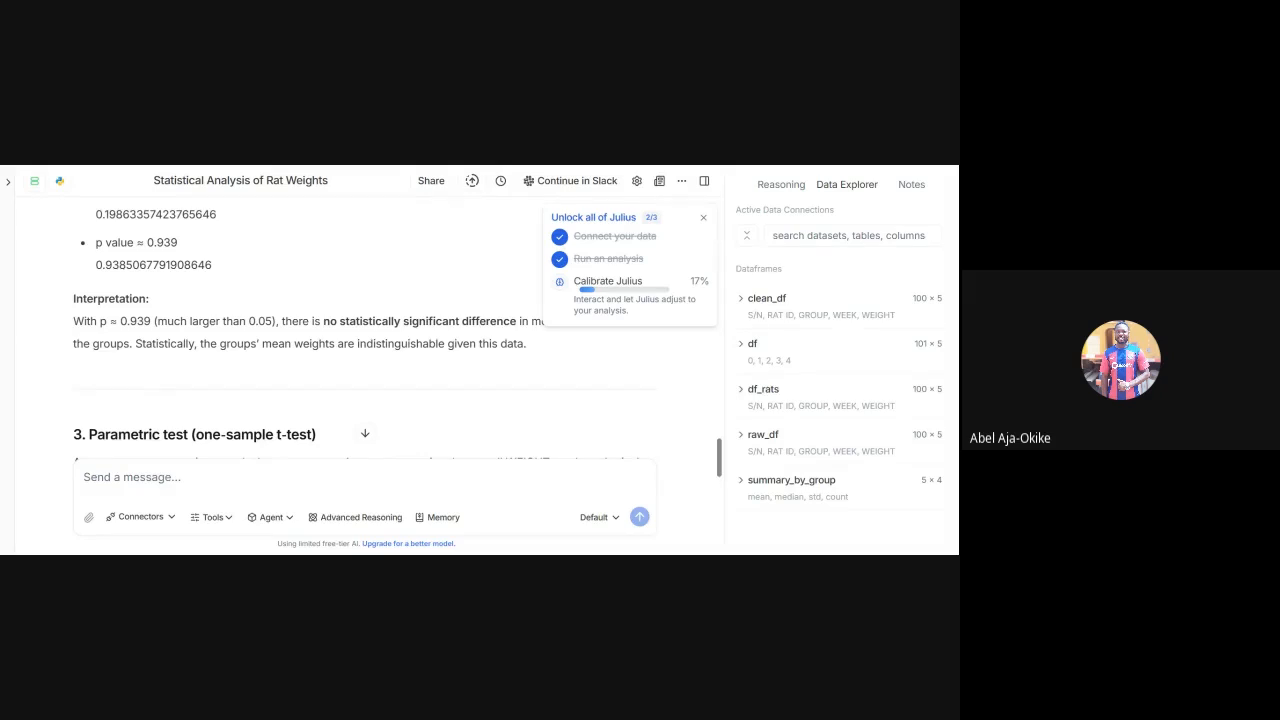
pyautogui.scroll(-1, 365, 330)
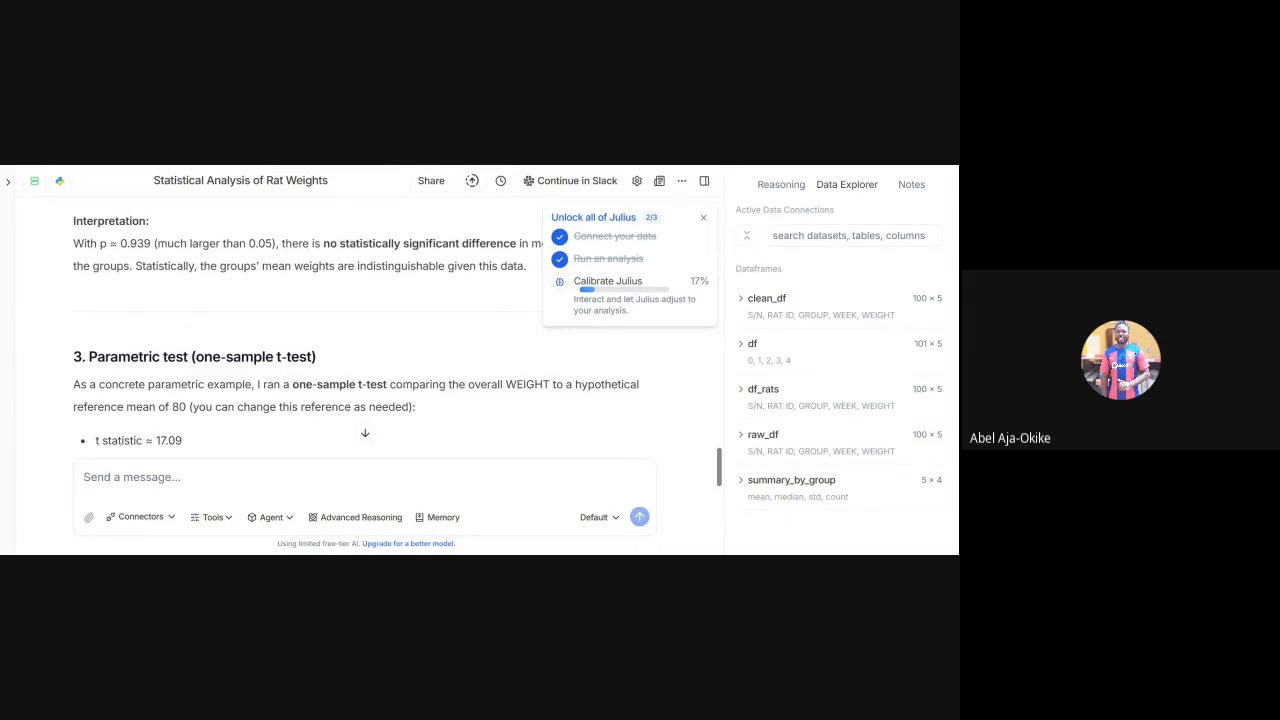
pyautogui.scroll(-2, 365, 330)
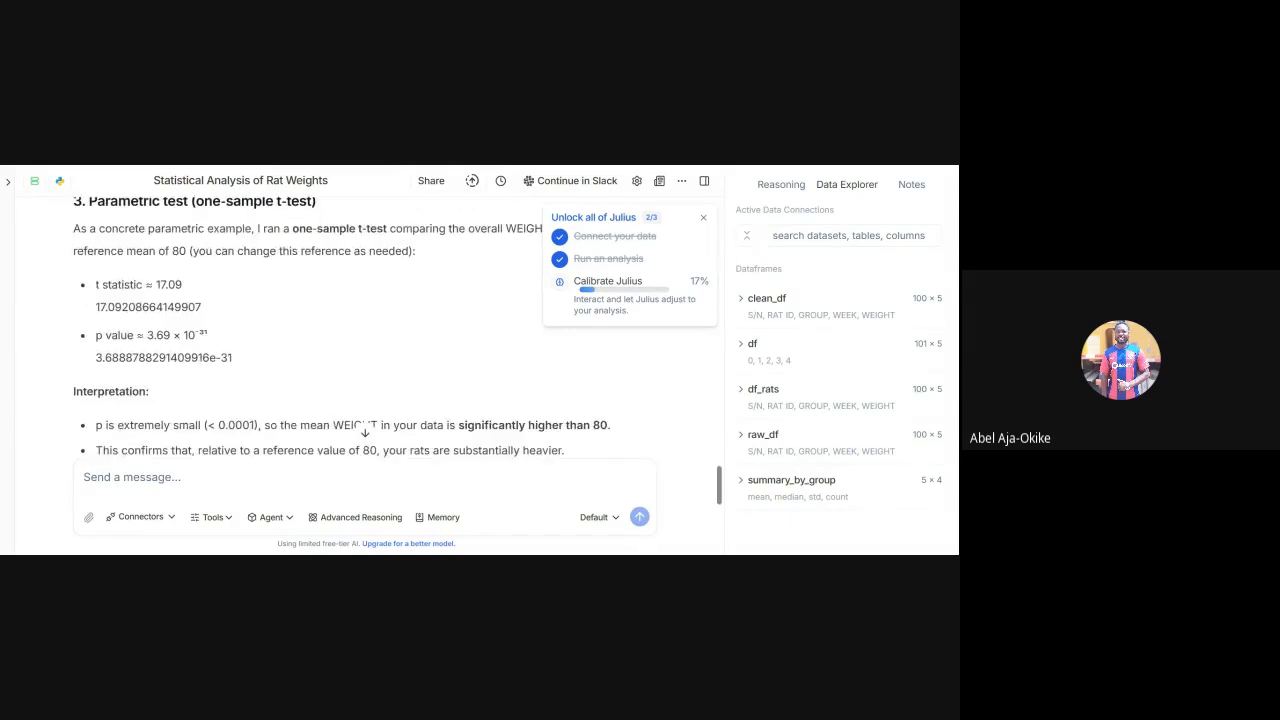
pyautogui.scroll(-2, 365, 330)
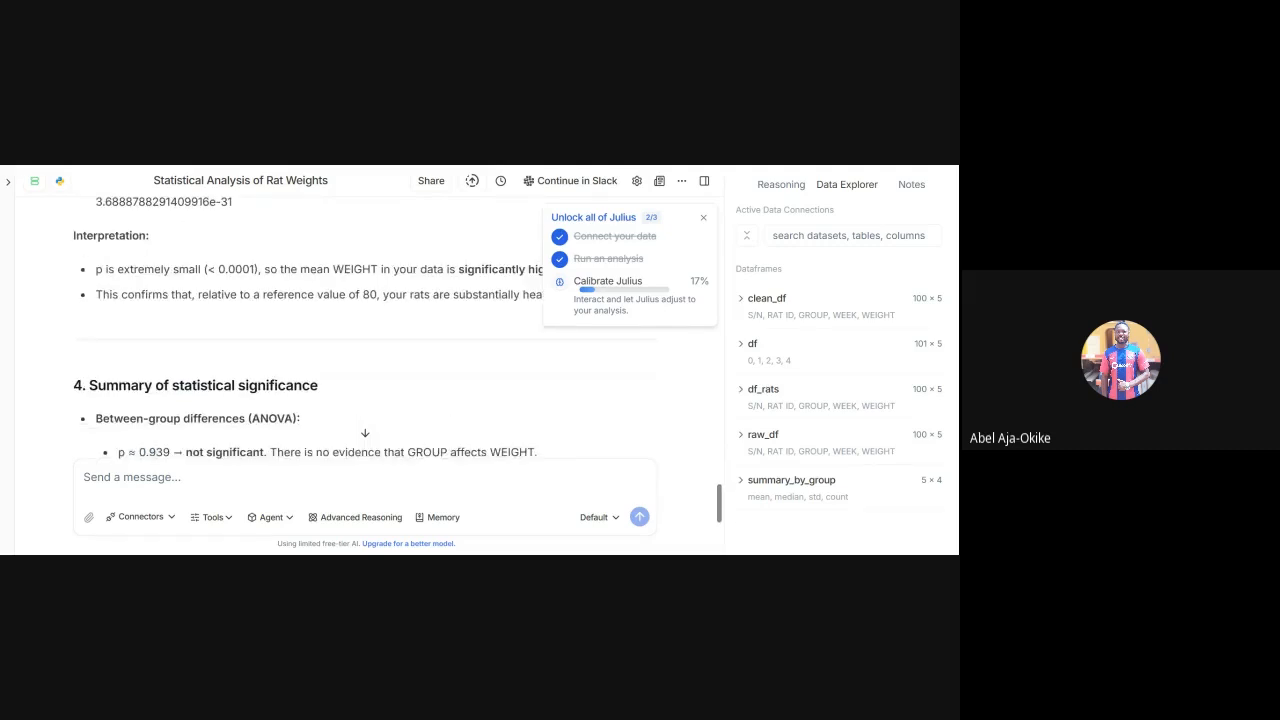
pyautogui.scroll(-1, 365, 330)
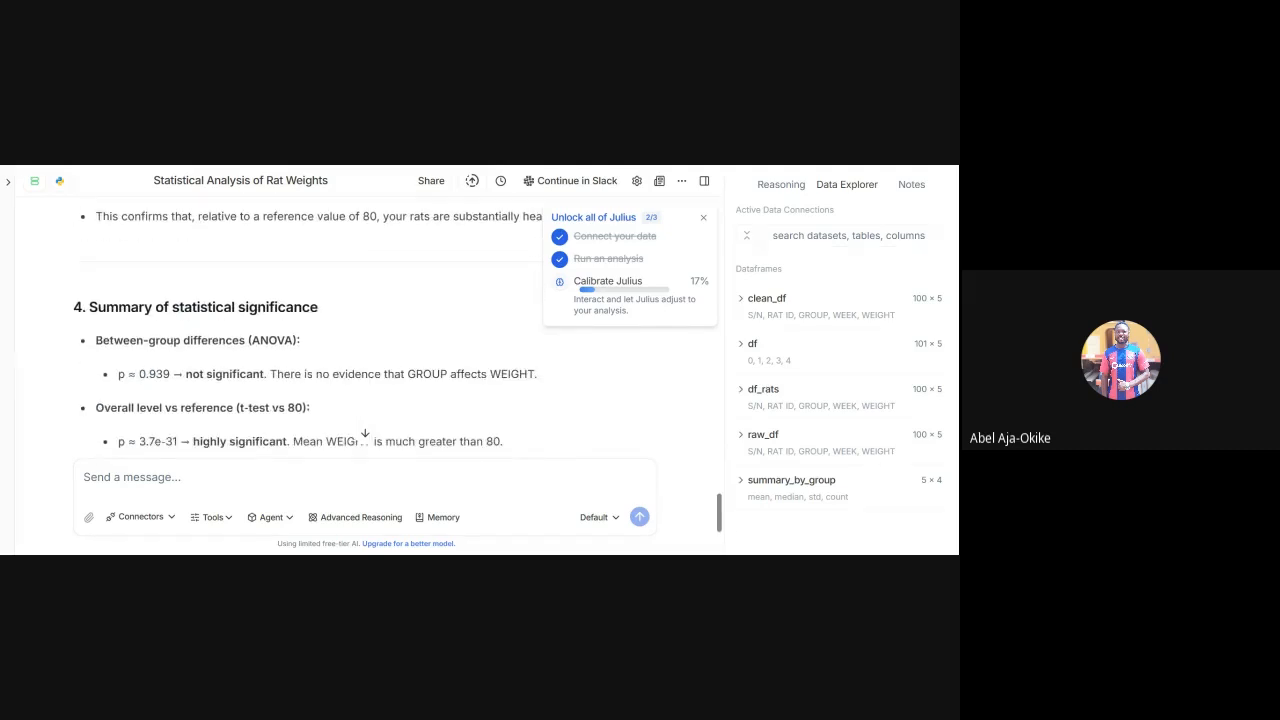
pyautogui.scroll(-1, 365, 330)
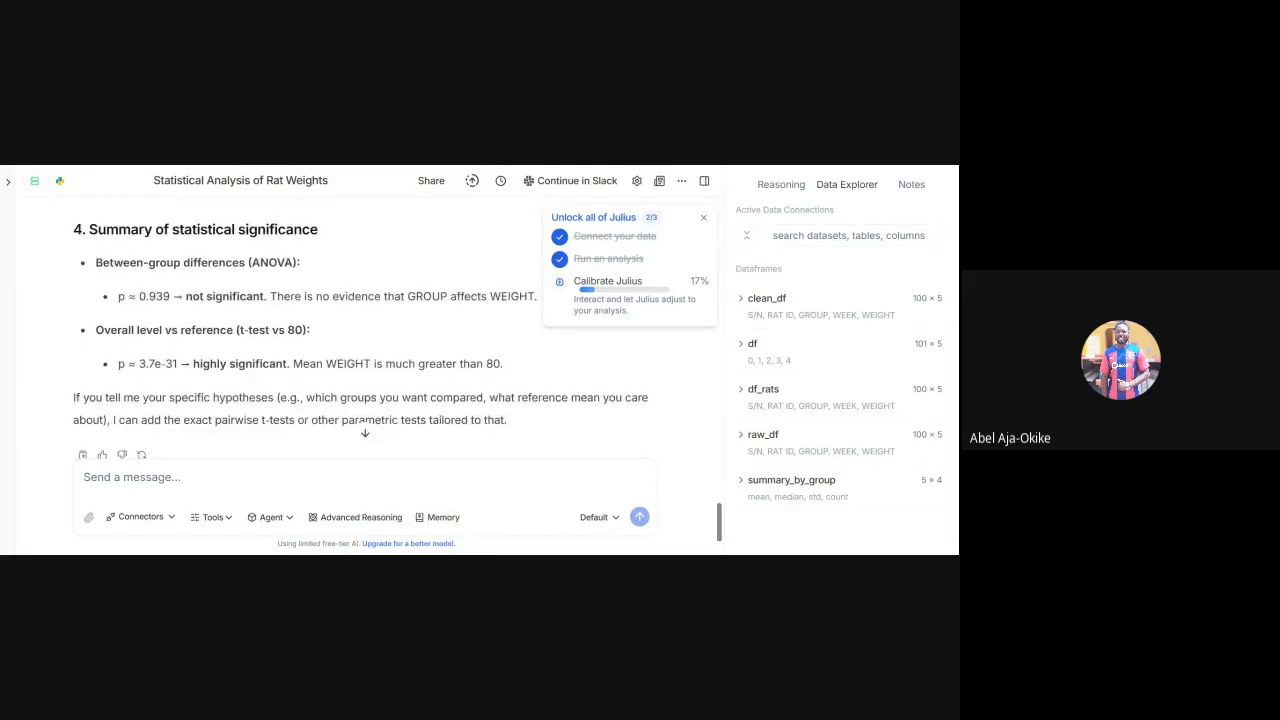
pyautogui.scroll(-1, 365, 330)
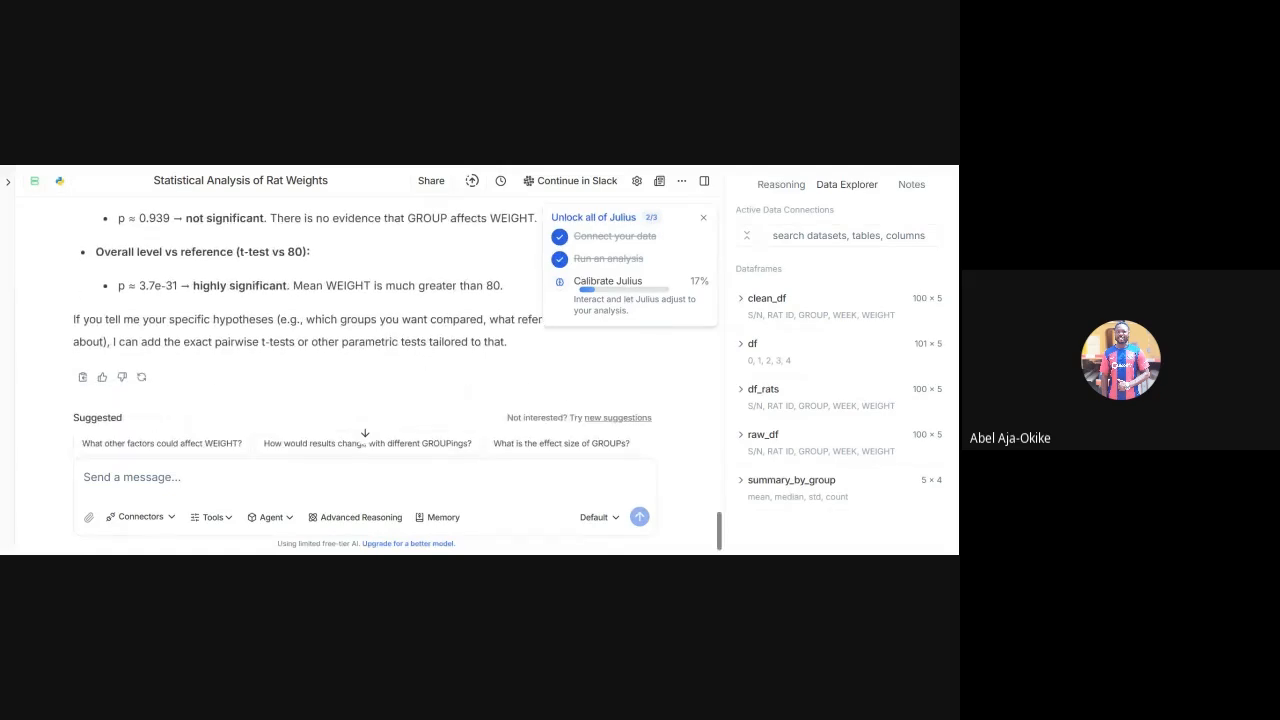
pyautogui.scroll(-1, 365, 330)
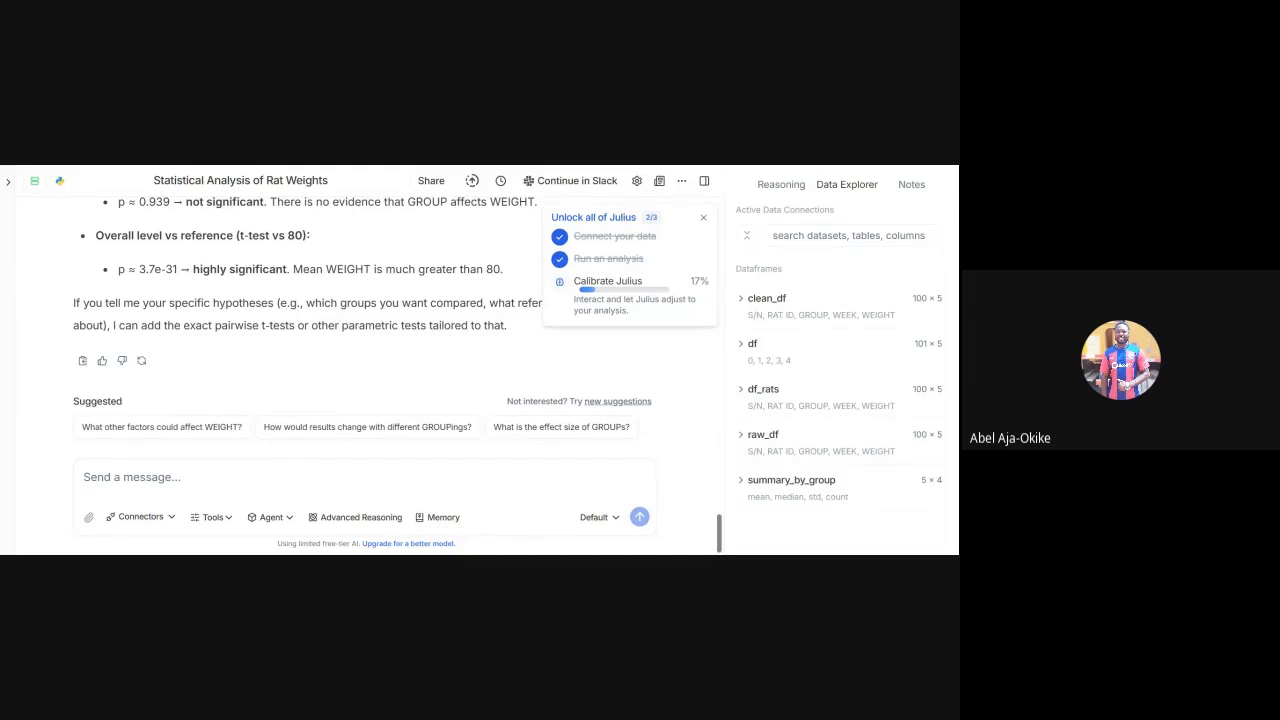
pyautogui.click(83, 362)
# - Switch to Claude, start a new chat and attach the file Body weight sheet.docx
pyautogui.hotkey('ctrl', 'Tab')
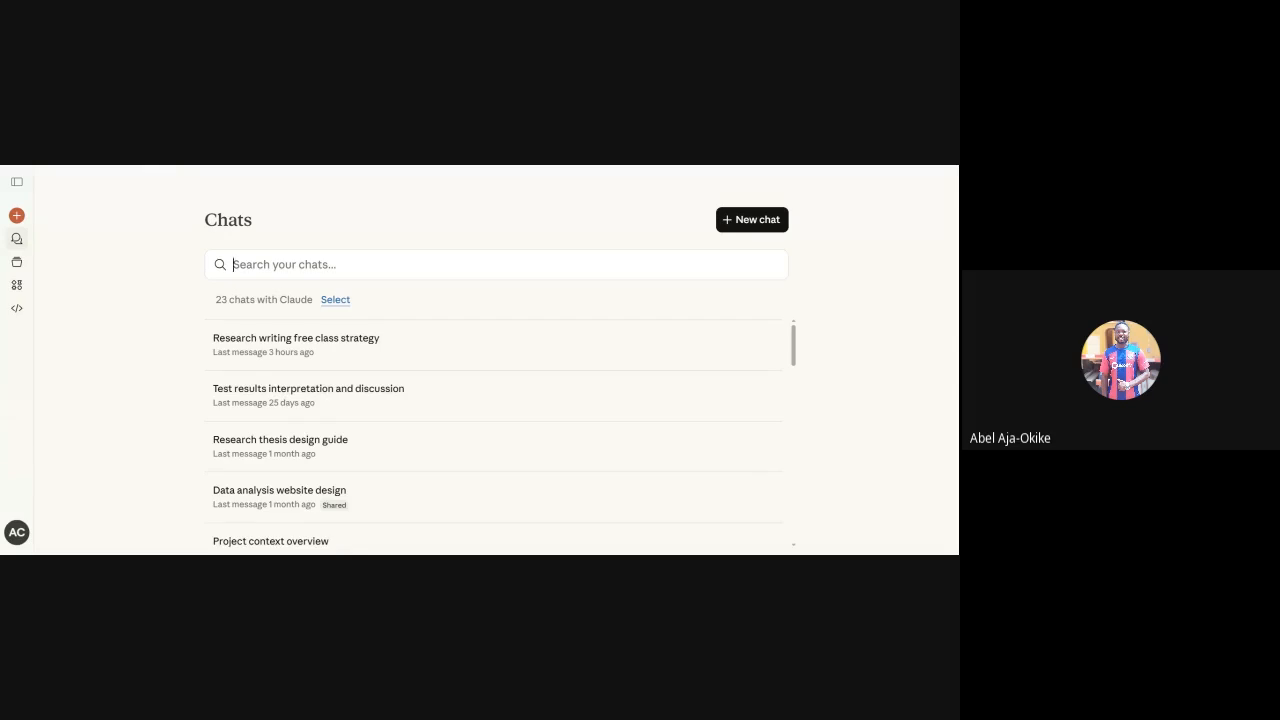
pyautogui.click(353, 260)
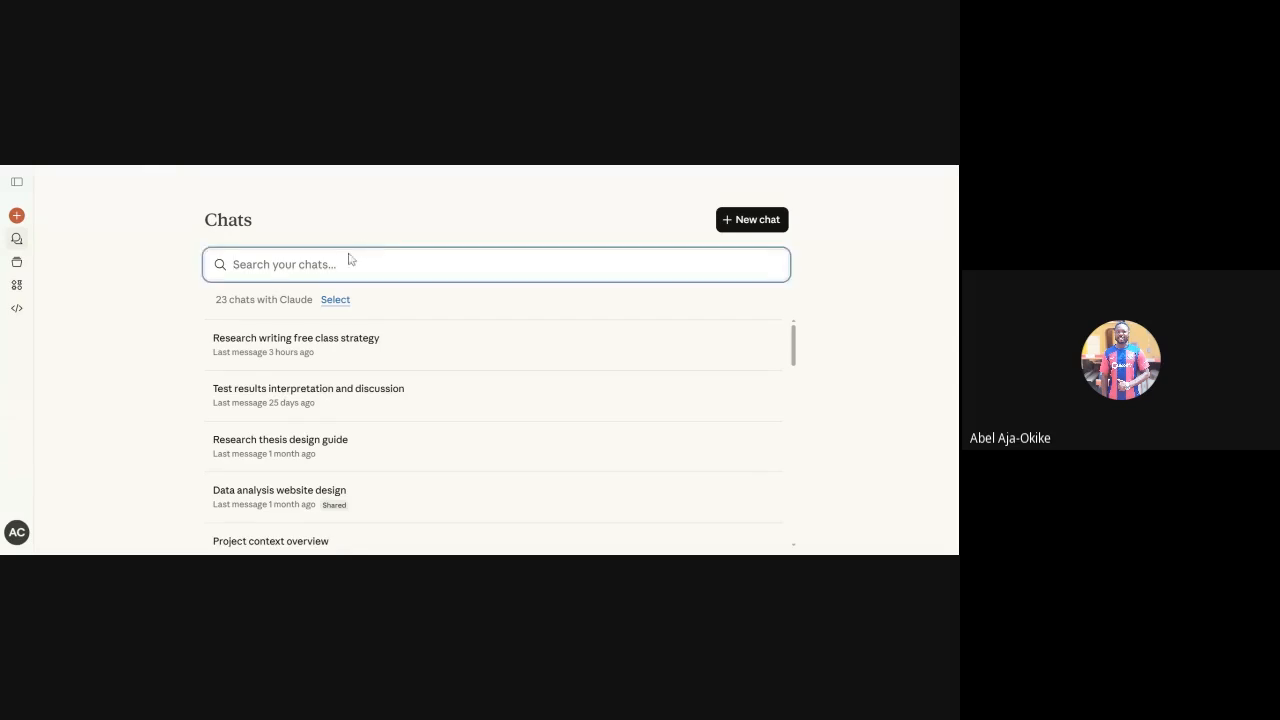
pyautogui.click(16, 216)
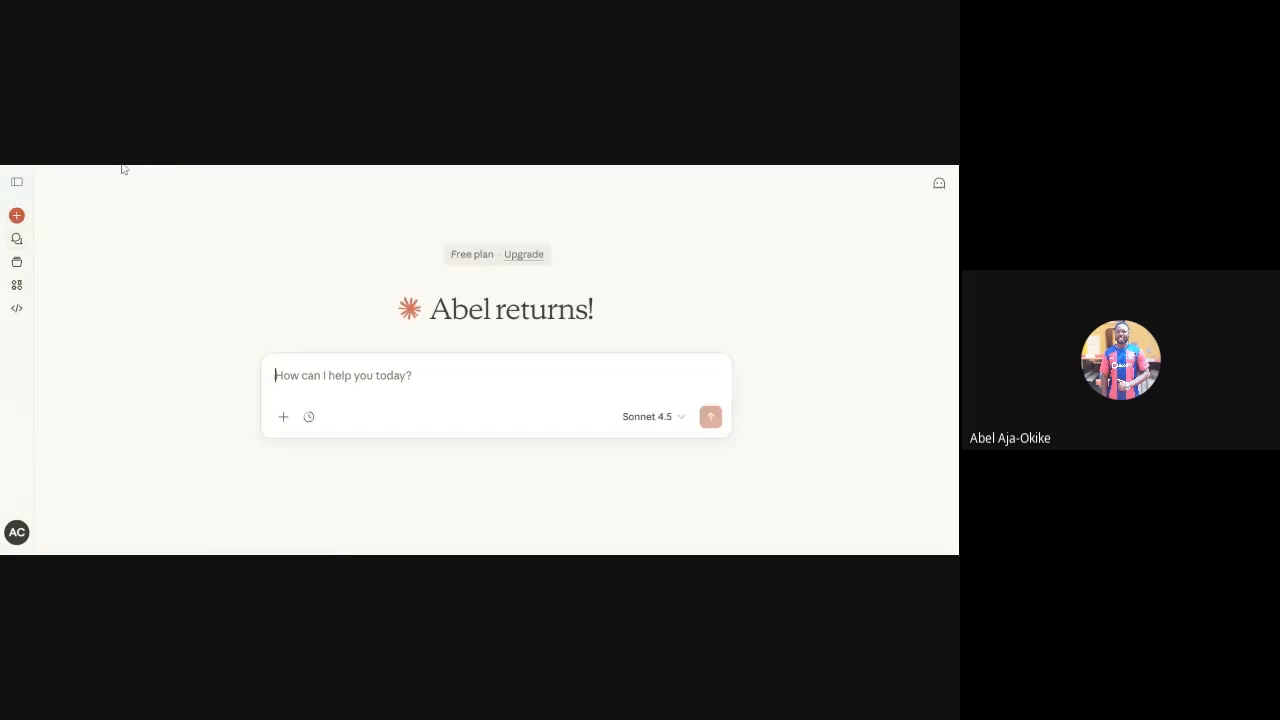
pyautogui.click(284, 425)
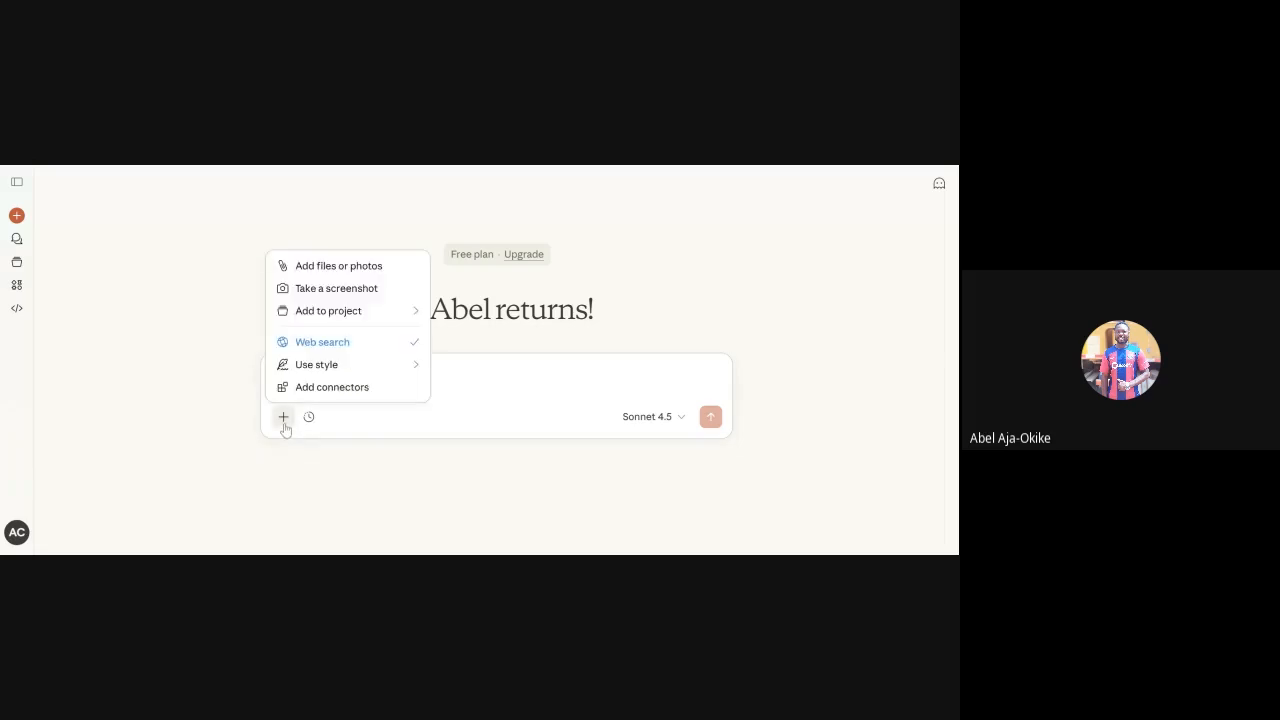
pyautogui.click(357, 266)
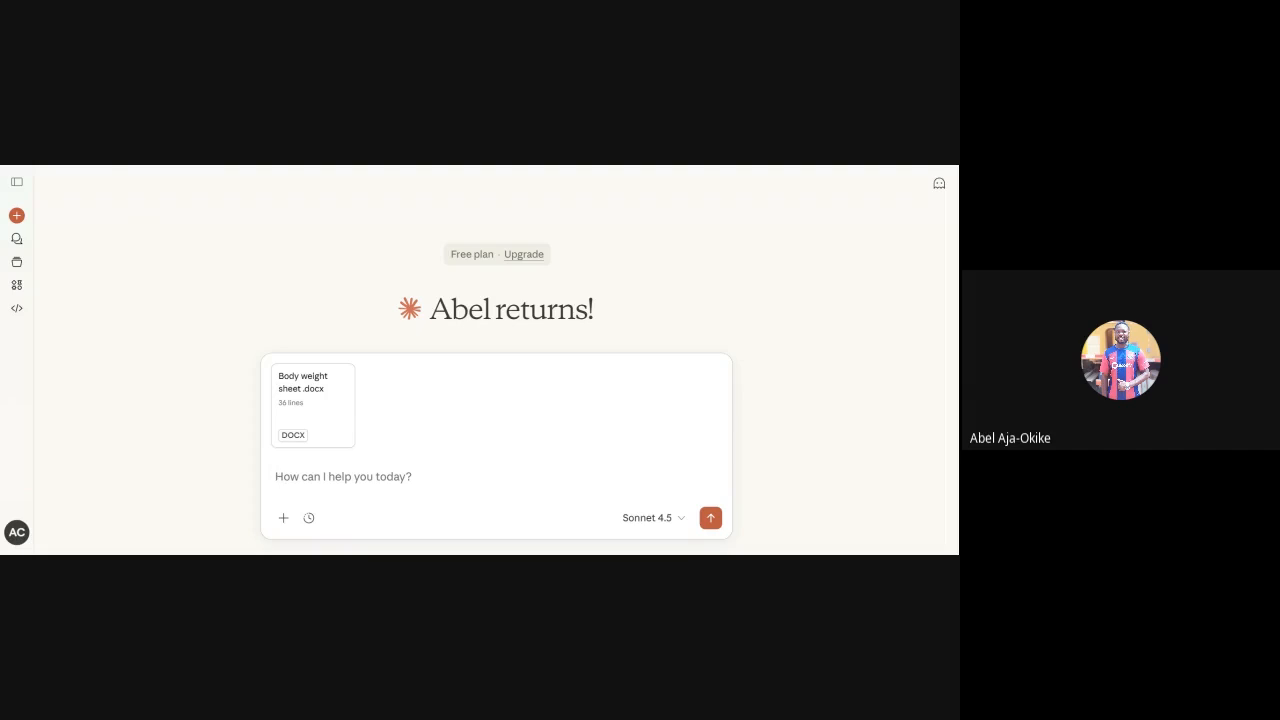
# - Submit "Analyze the data for a student in a science related field and perform all analysis required based on the data available esp anova and the likes"
pyautogui.write('Analyze')
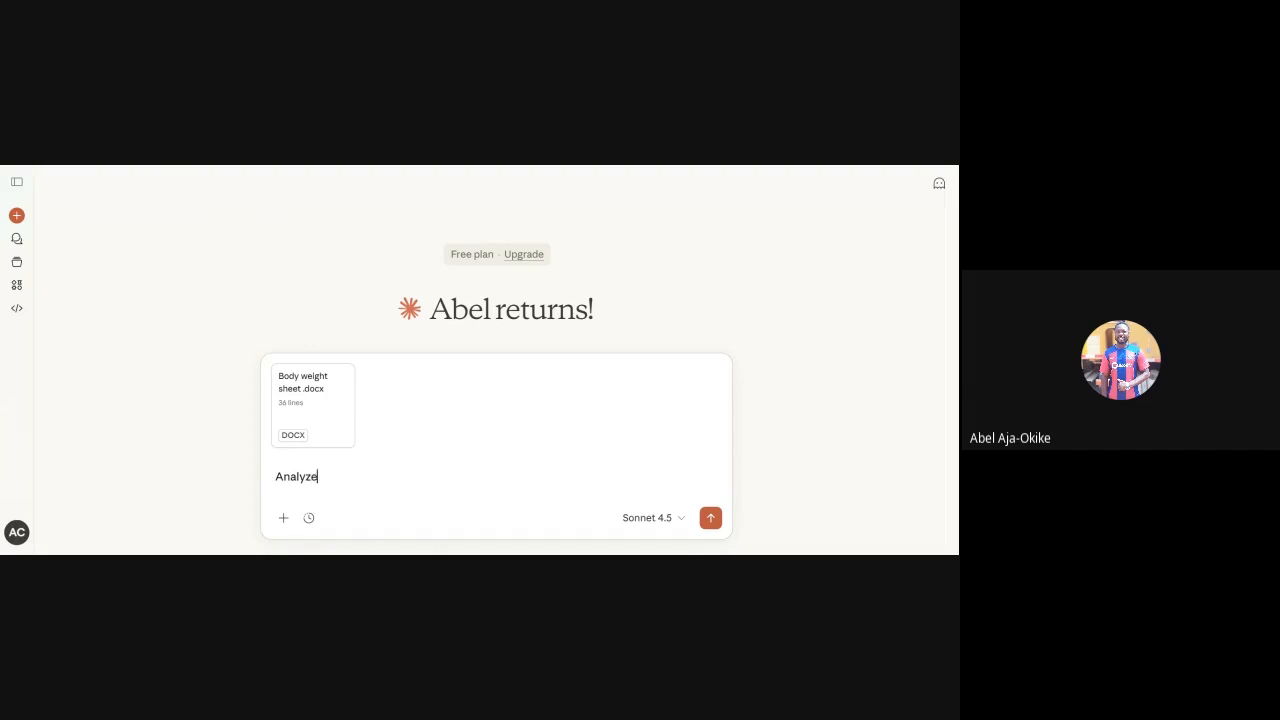
pyautogui.write(' the data for a student in a sc')
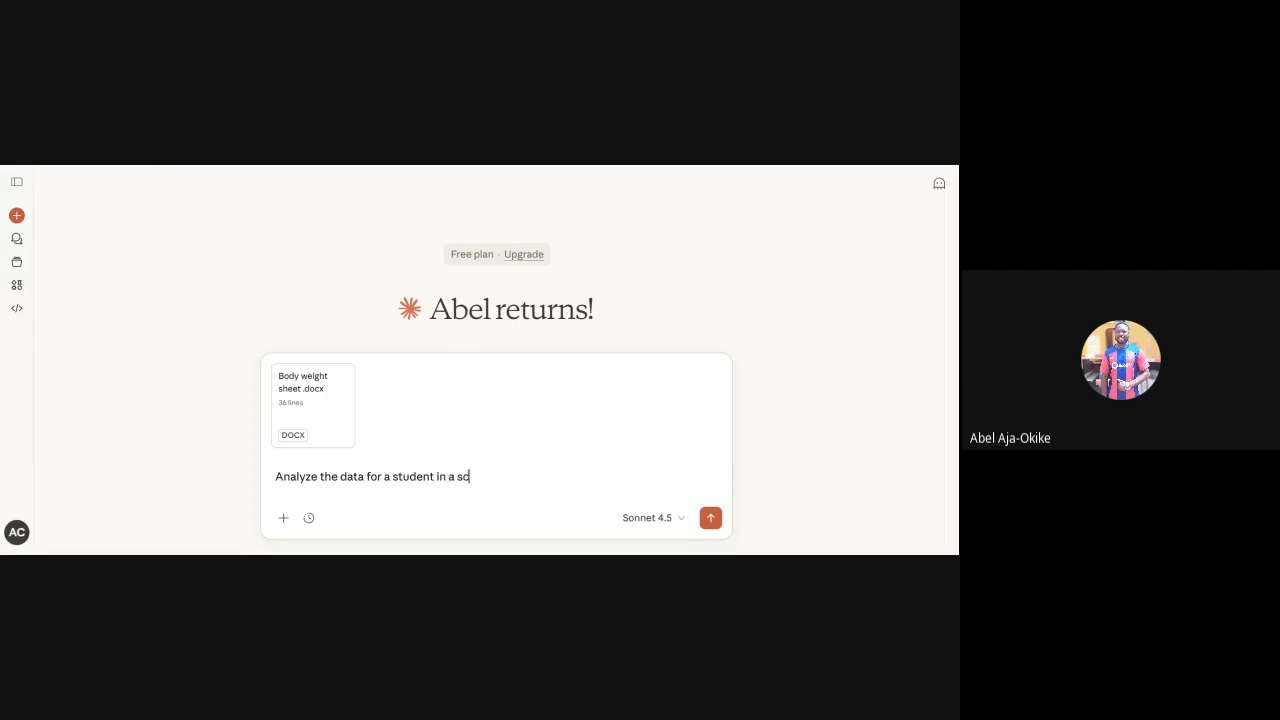
pyautogui.write('ience related field and perfor')
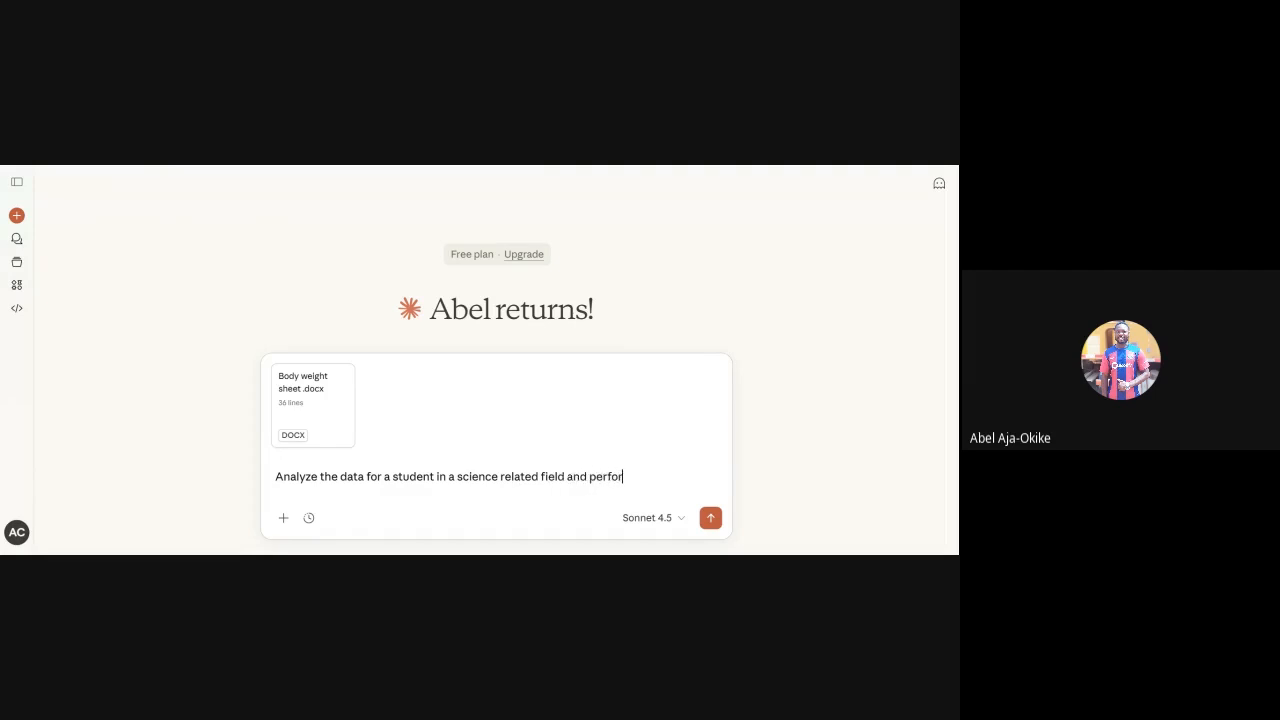
pyautogui.write('m all analysis re')
pyautogui.write('quired ba')
pyautogui.write('sed')
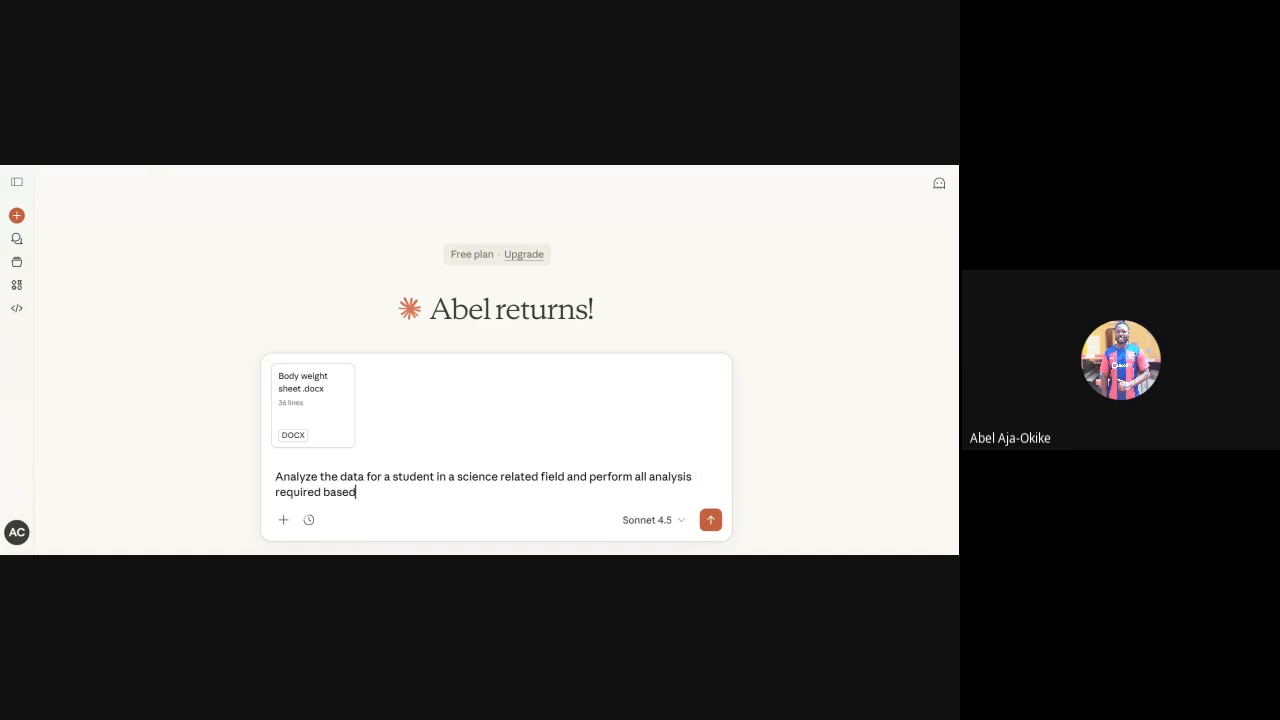
pyautogui.write(' on the date')
pyautogui.press('BackSpace')
pyautogui.write('a available esp')
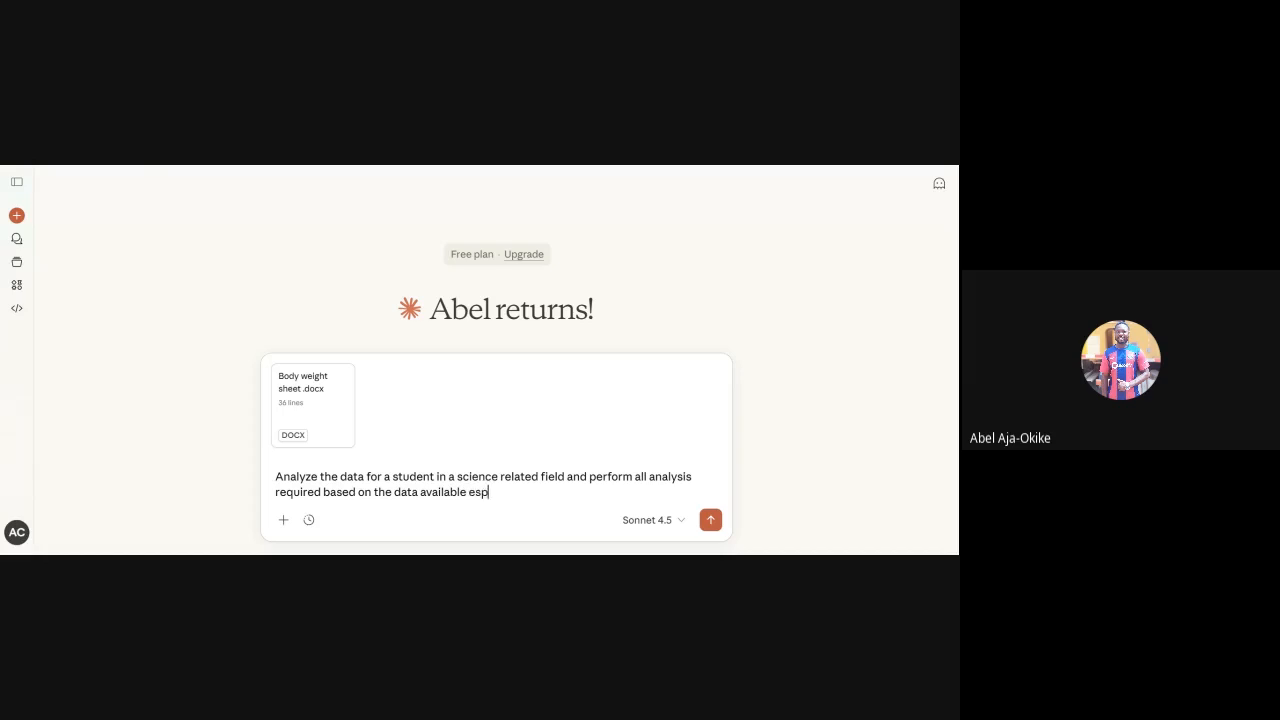
pyautogui.write(' anova and the likes')
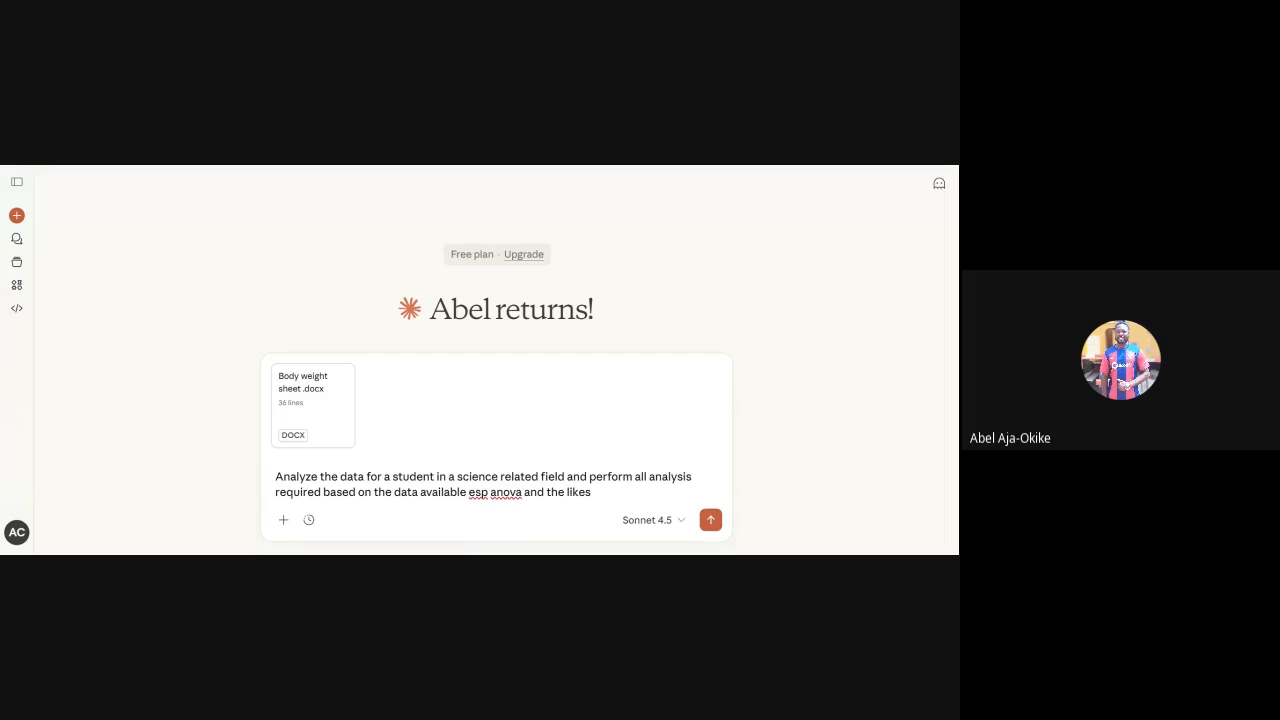
pyautogui.click(710, 520)
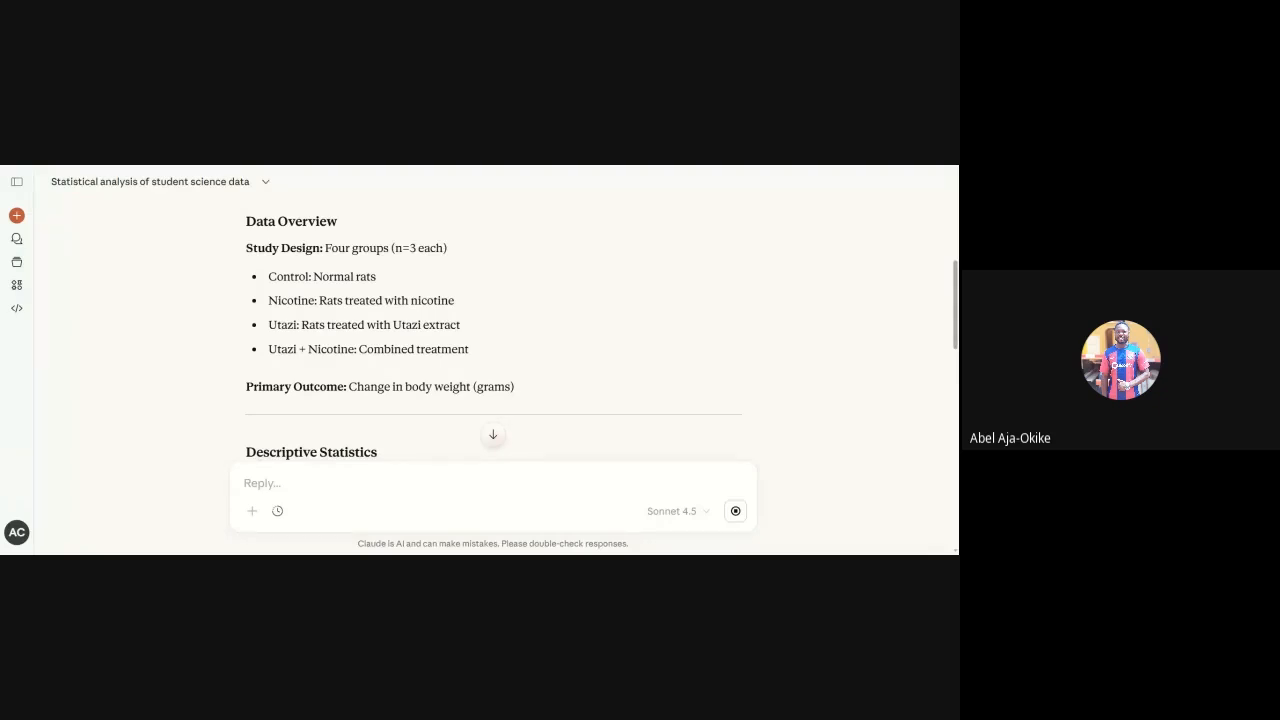
# - Examine the data overview, descriptive statistics, one-way ANOVA, post-hoc comparisons and recommendations in the body weight analysis
pyautogui.scroll(-1, 493, 330)
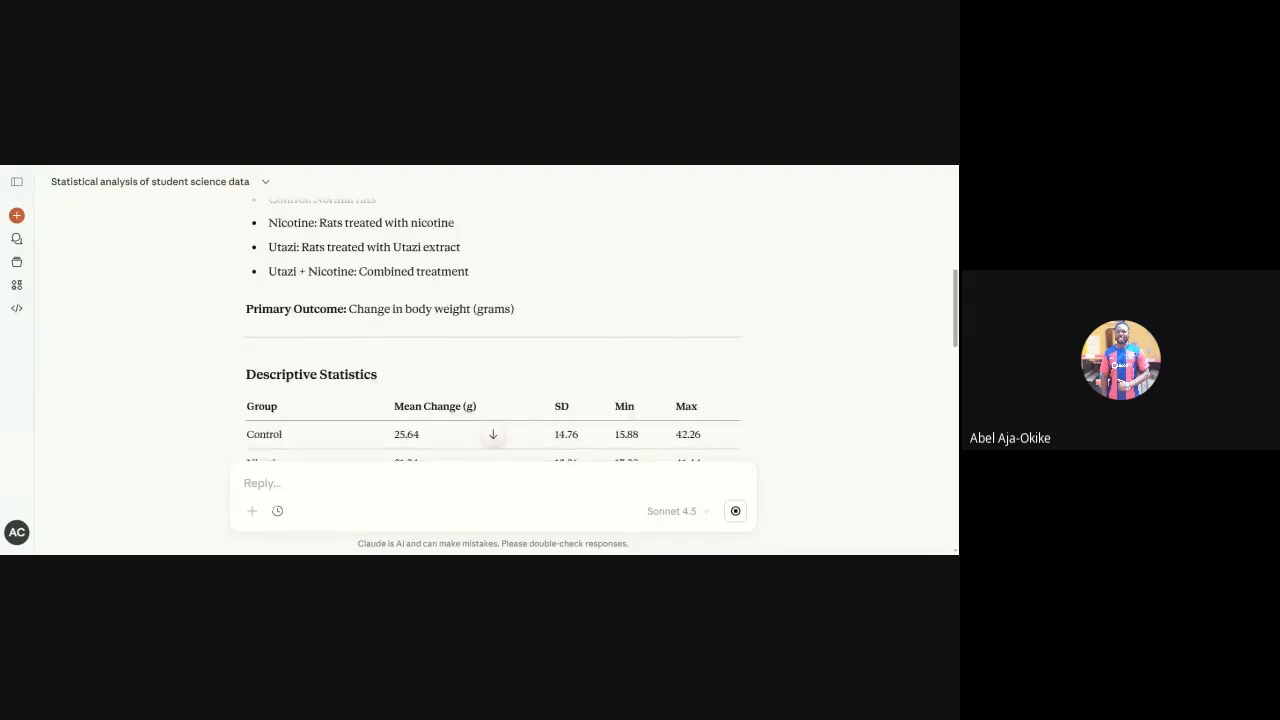
pyautogui.scroll(-2, 493, 330)
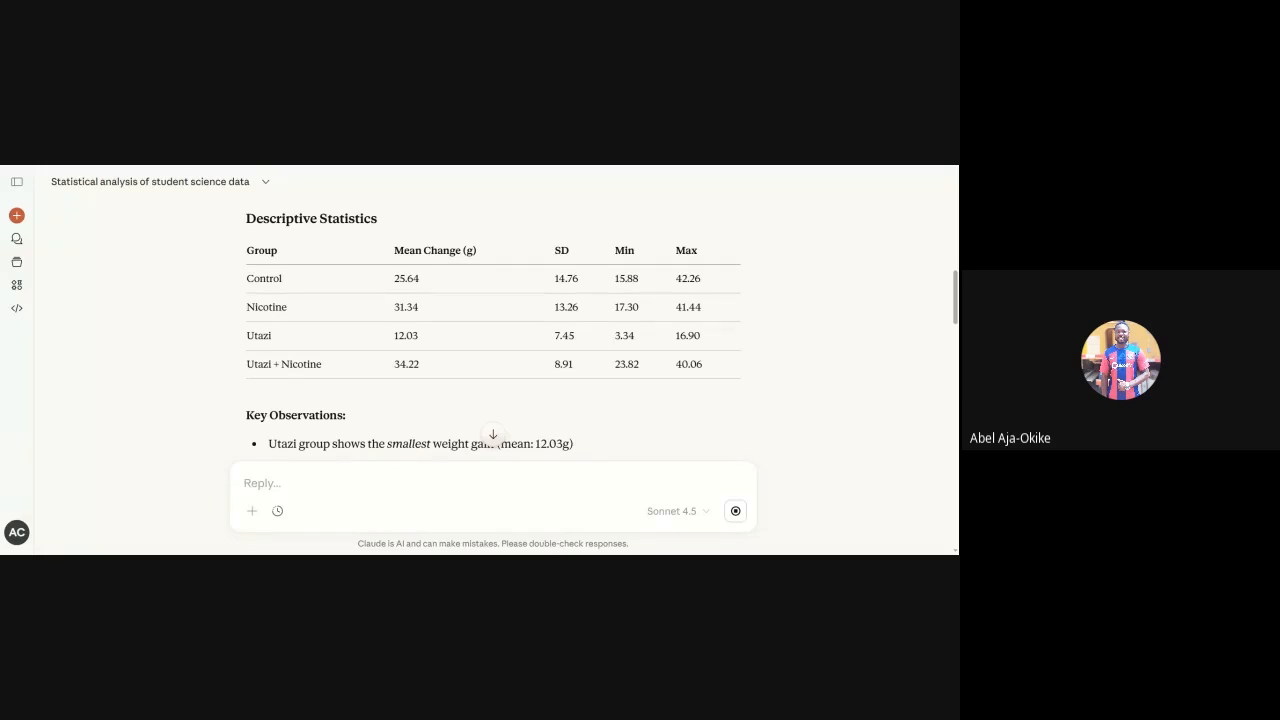
pyautogui.scroll(-2, 493, 330)
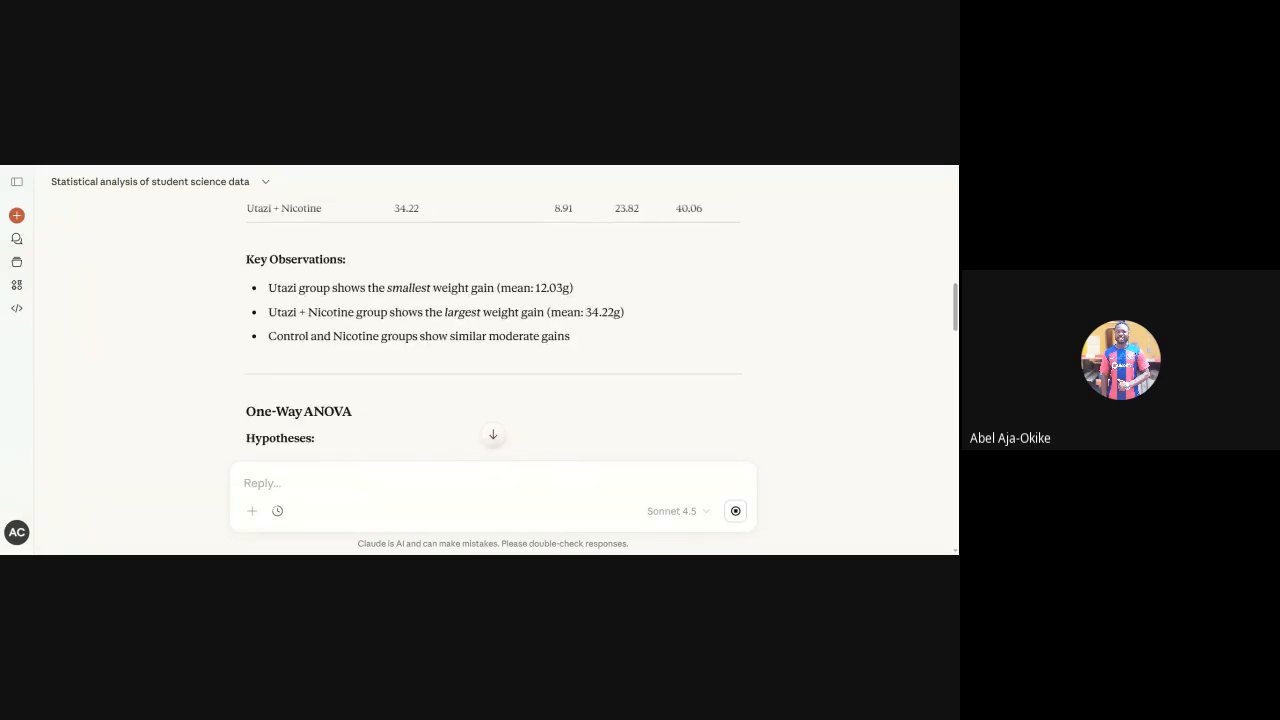
pyautogui.scroll(-1, 493, 330)
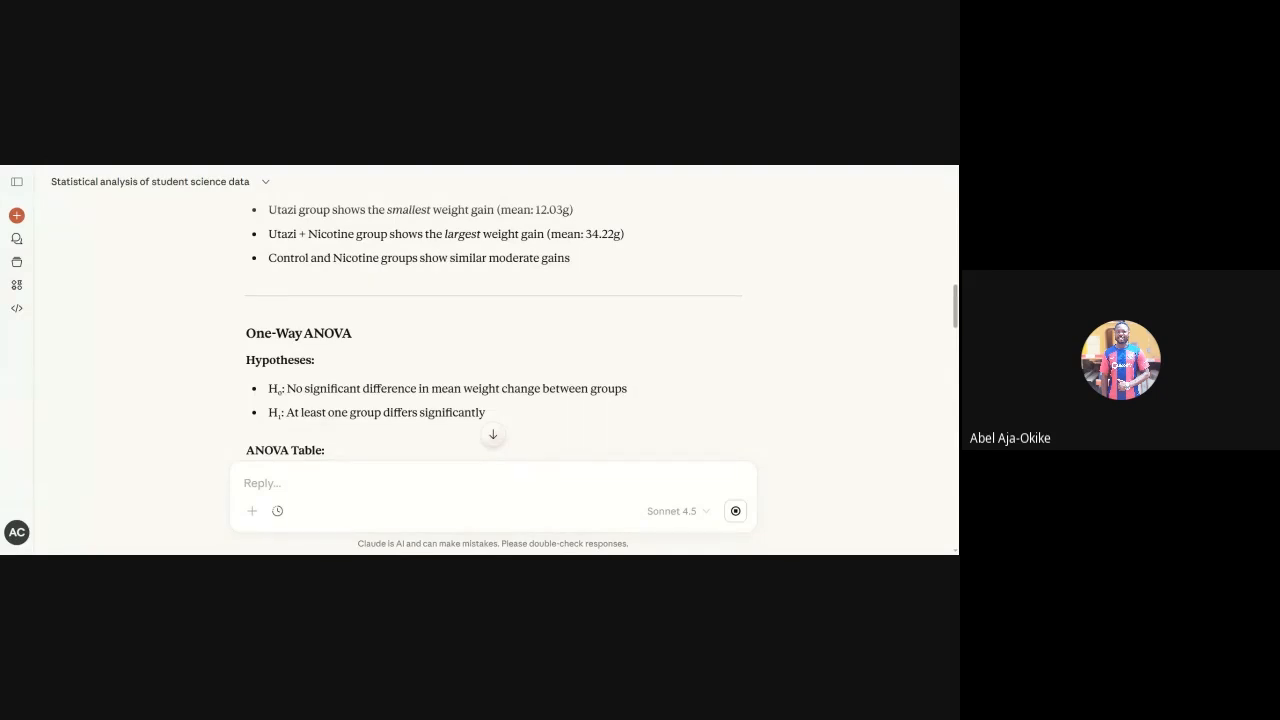
pyautogui.scroll(-2, 493, 330)
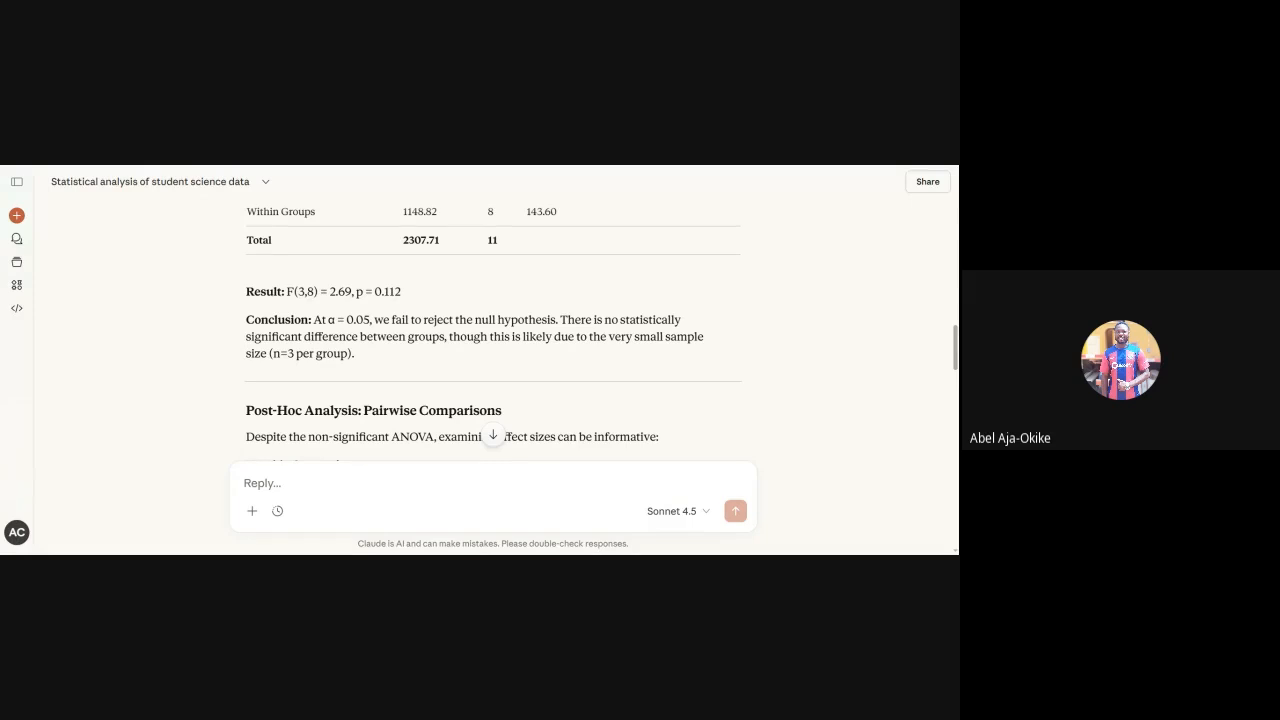
pyautogui.scroll(-2, 493, 330)
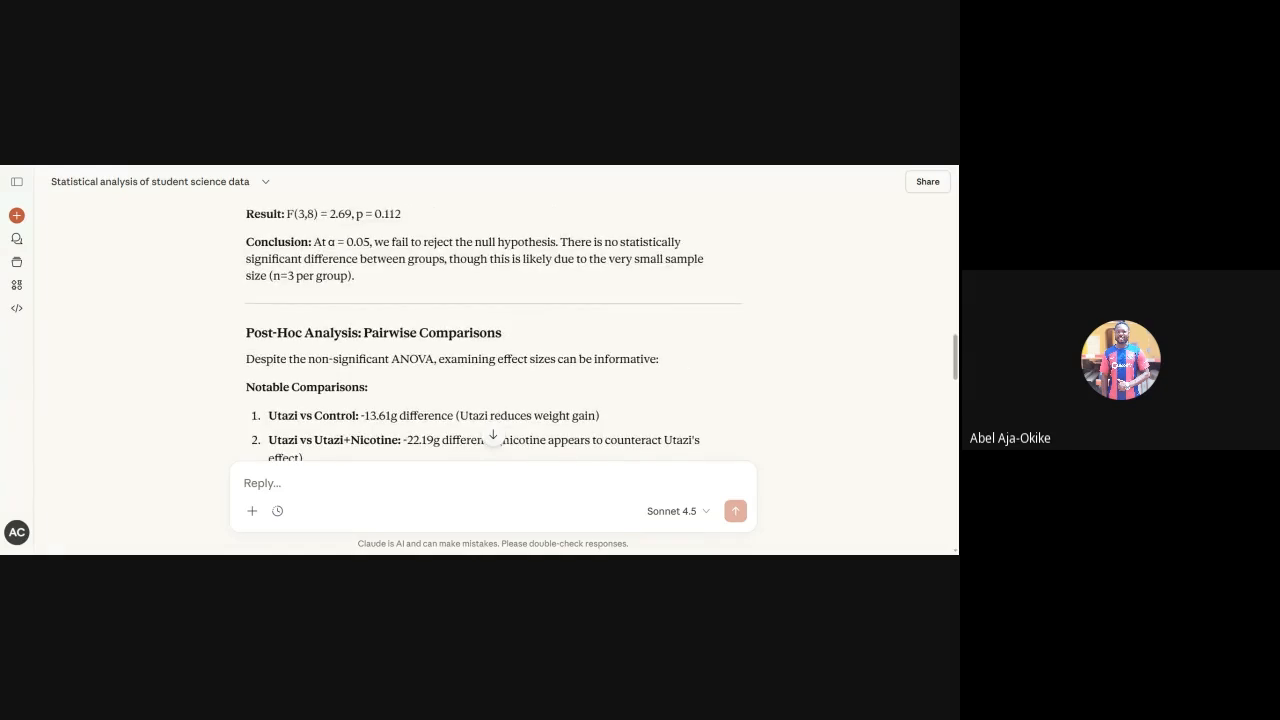
pyautogui.scroll(-2, 493, 330)
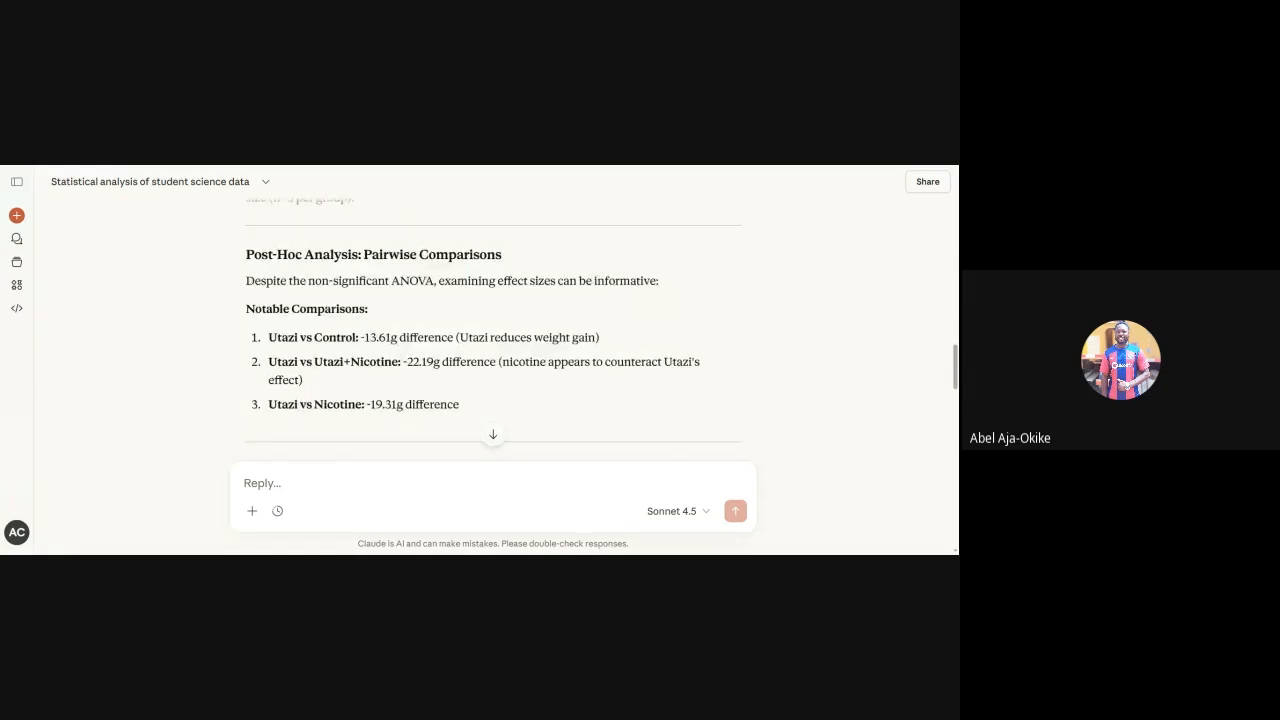
pyautogui.scroll(-4, 493, 330)
pyautogui.scroll(-4, 493, 330)
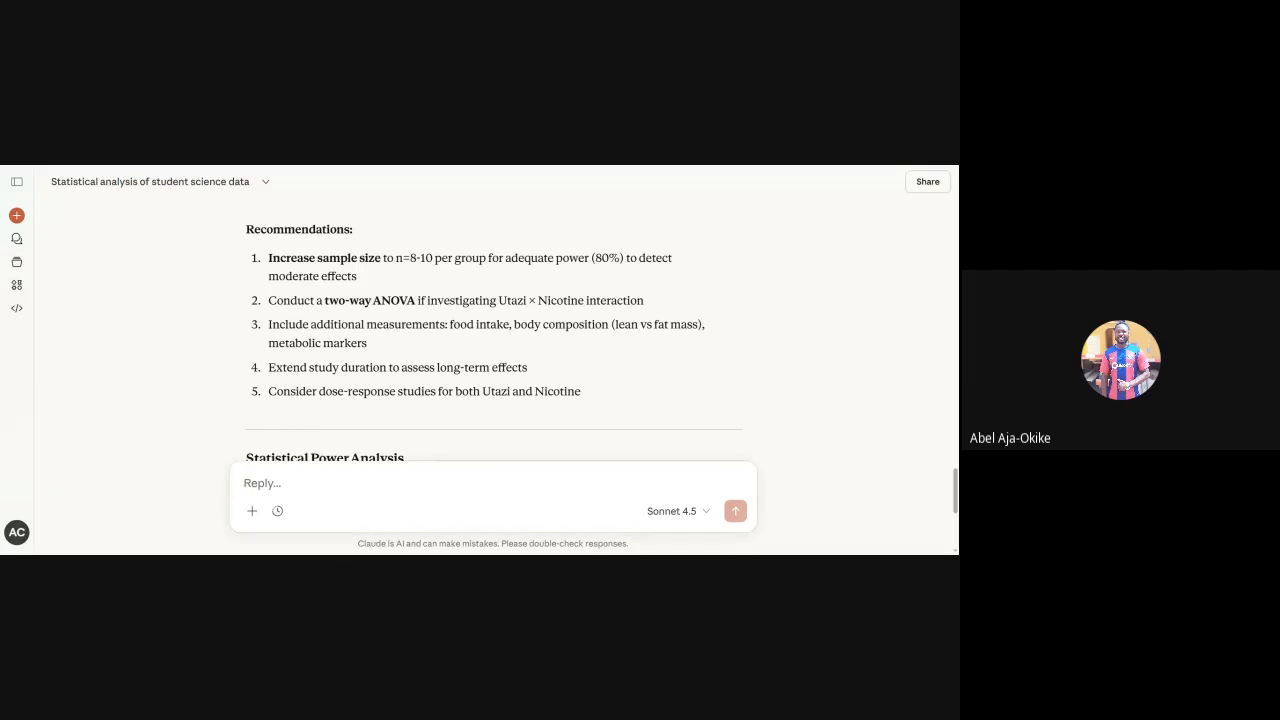
# - Submit "Explain this result to me as though I am 10 years old so that my audience of professors will grasp the reasoning behind the output"
pyautogui.write('Explain this res')
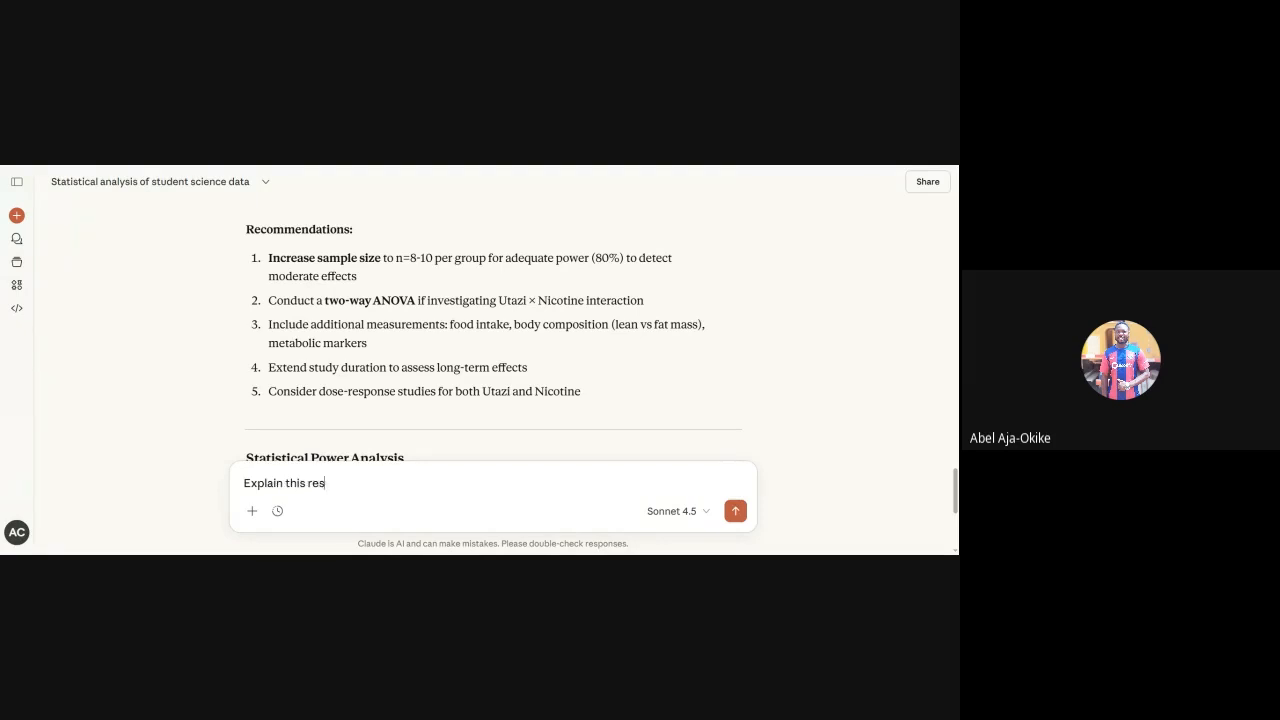
pyautogui.write('ult to me as though I am ')
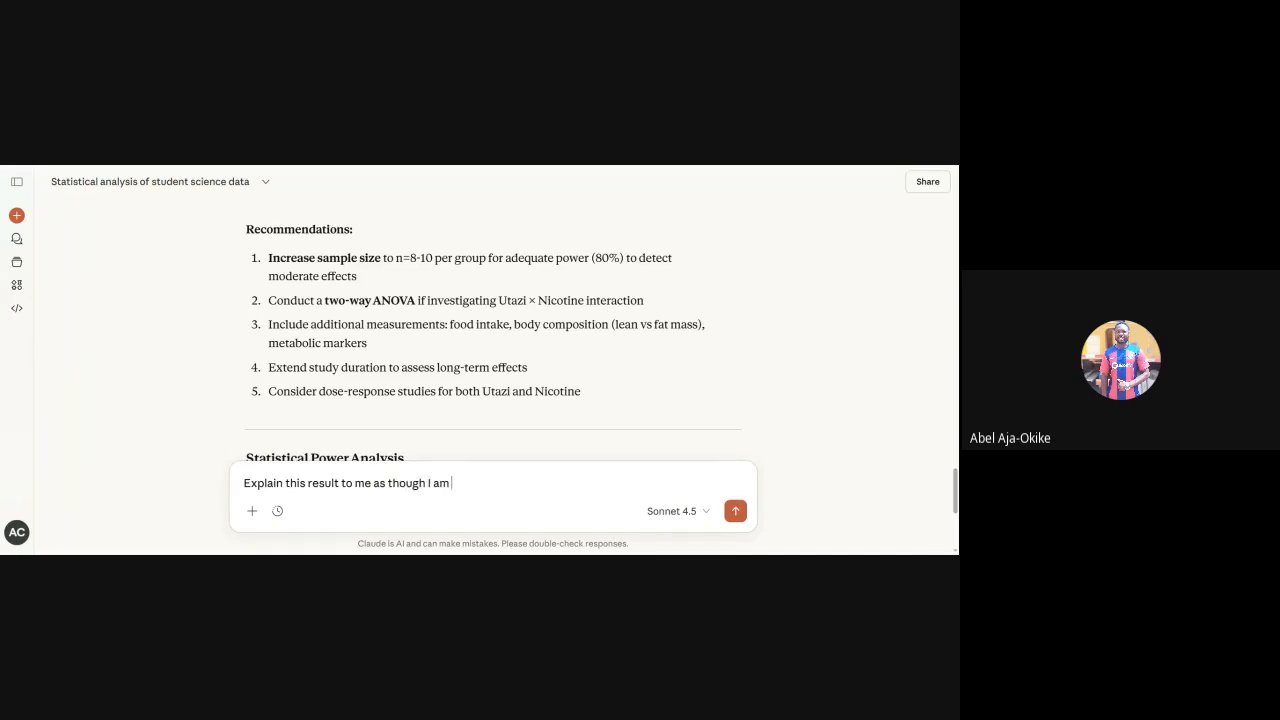
pyautogui.write('10 years old so that my audienc')
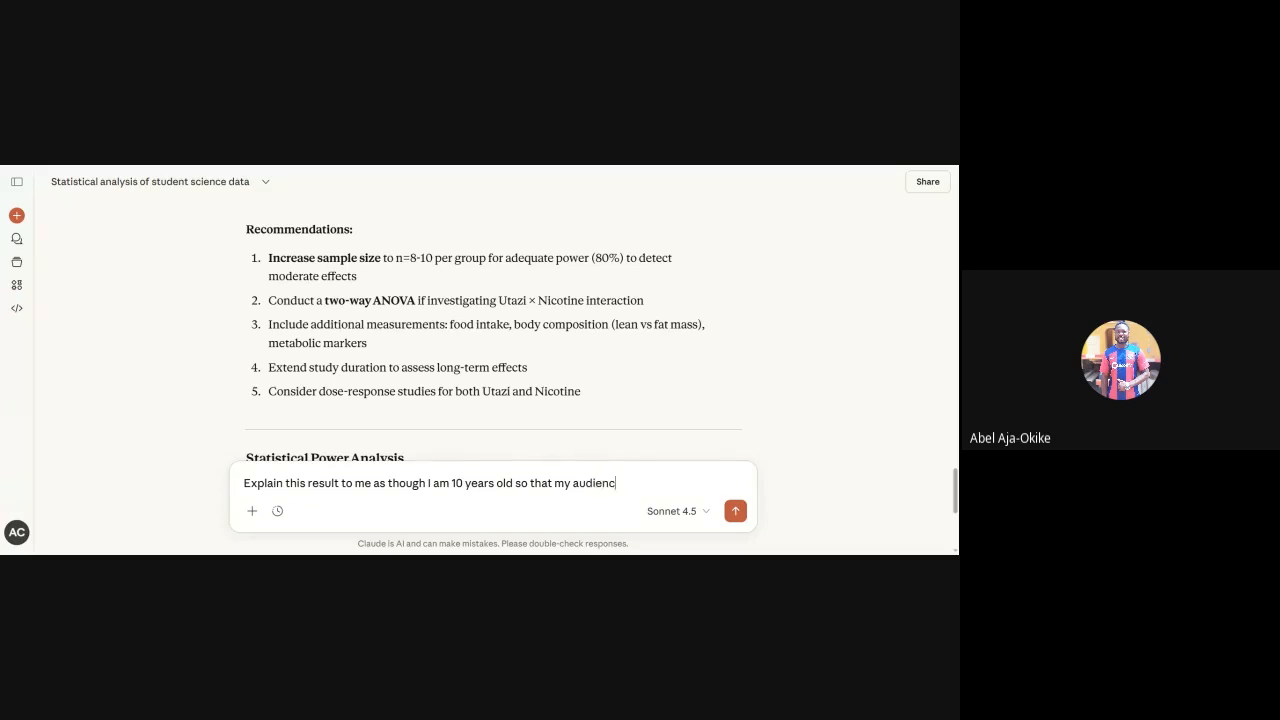
pyautogui.write('e of professors will grasp')
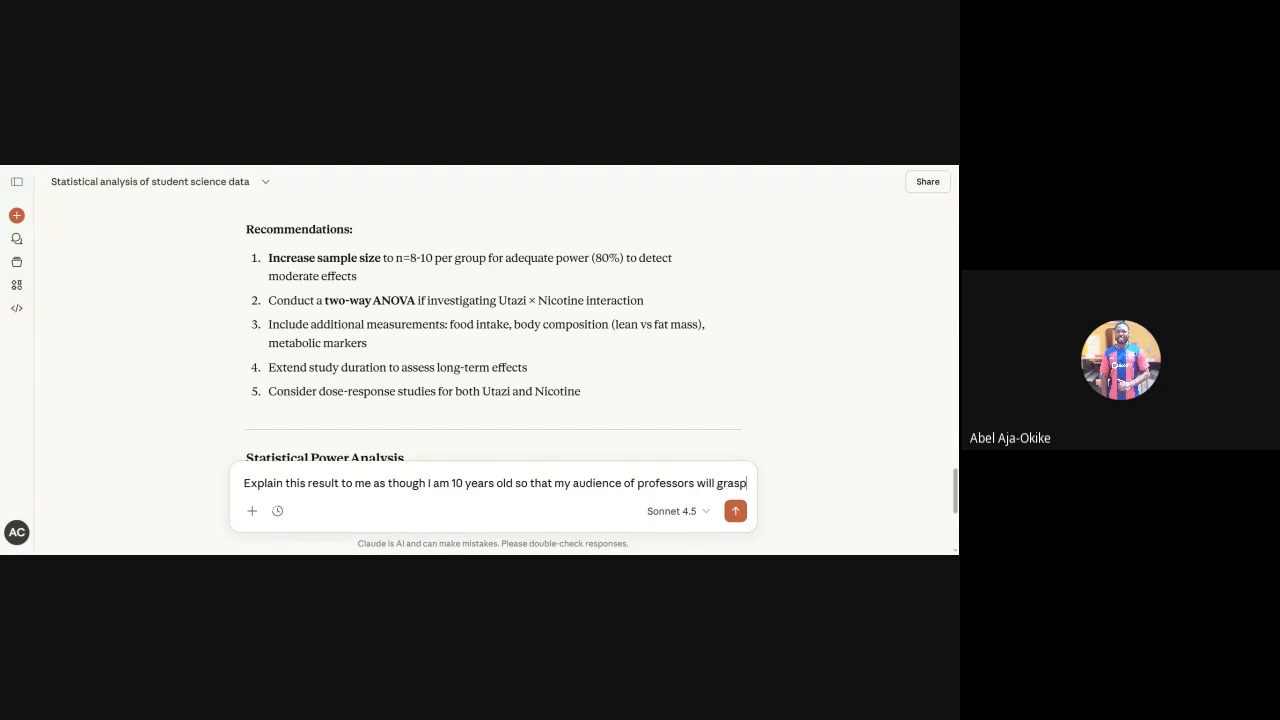
pyautogui.write(' the reaso')
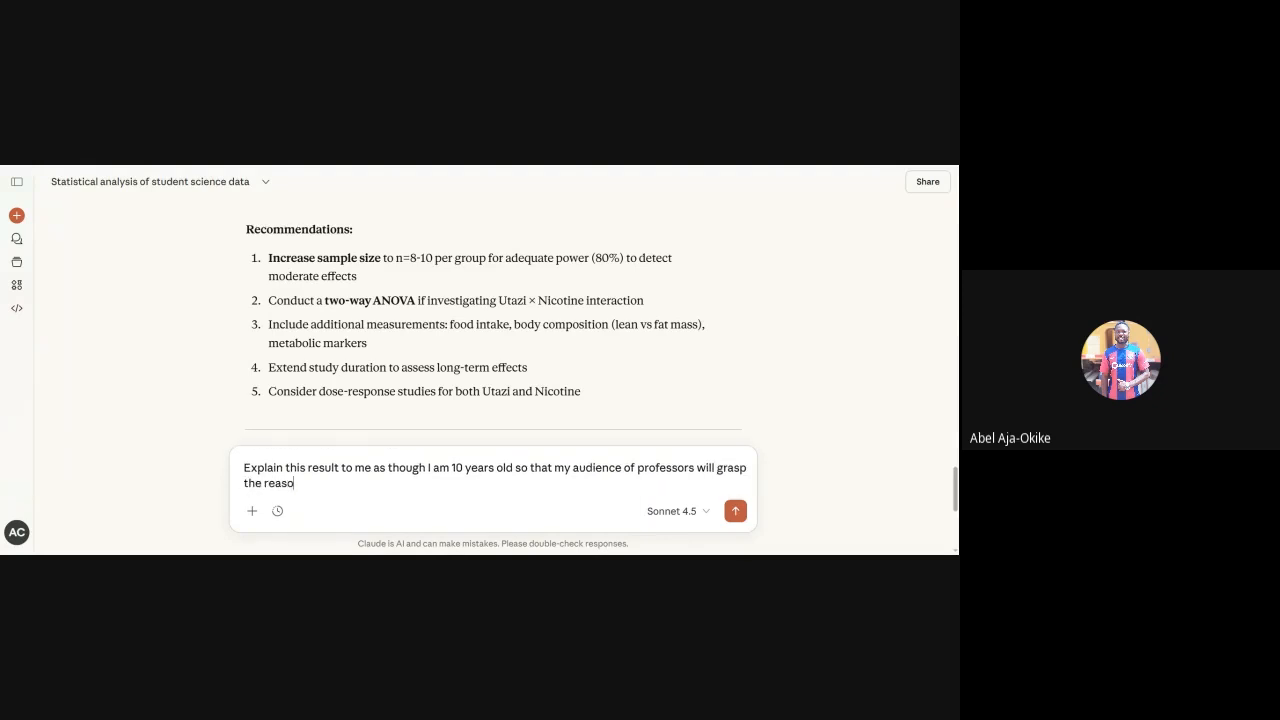
pyautogui.write('ning behind the output')
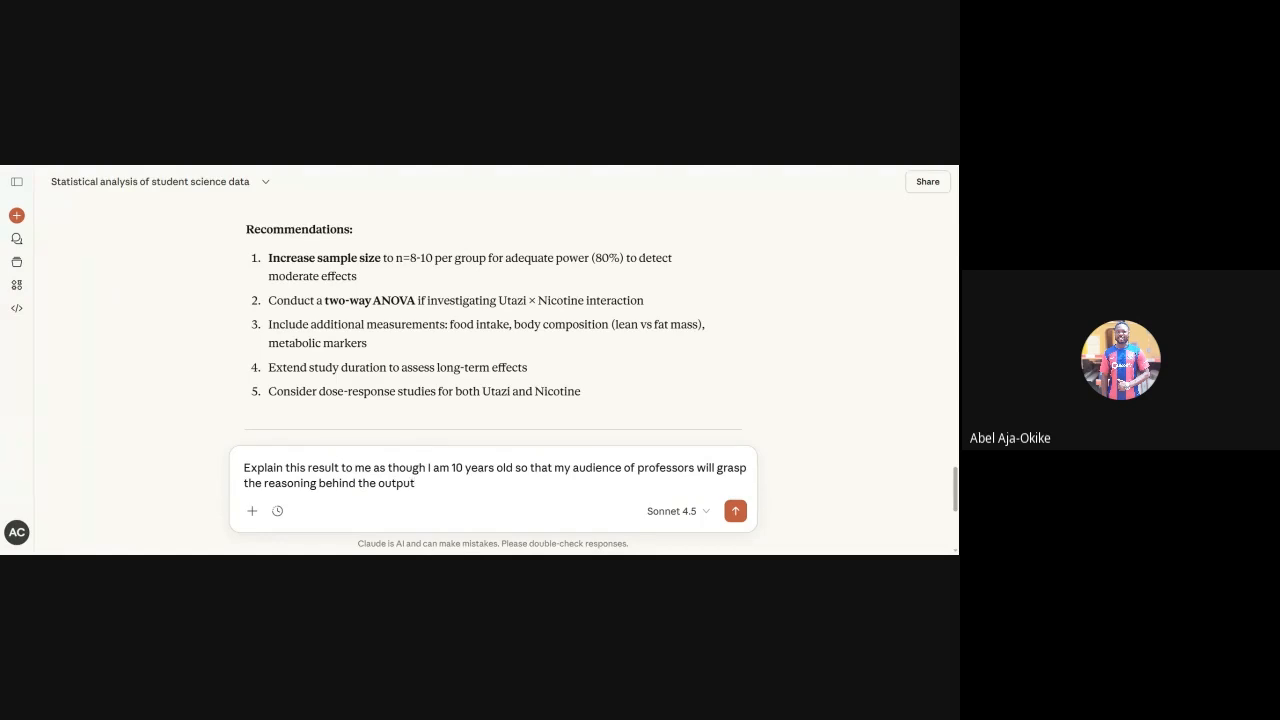
pyautogui.press('Return')
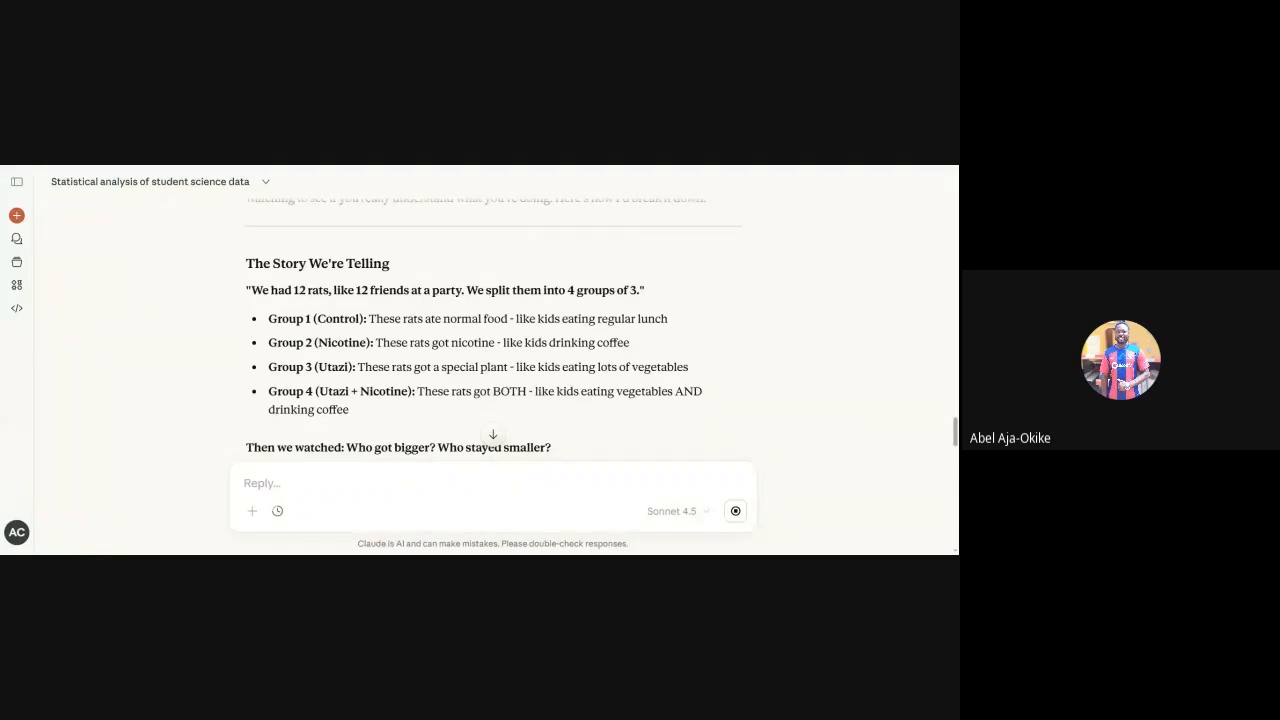
# - Read the simplified explanation of the rat study, covering the findings, ANOVA reasoning, significance threshold, interaction effect and approach for professors
pyautogui.scroll(-2, 494, 327)
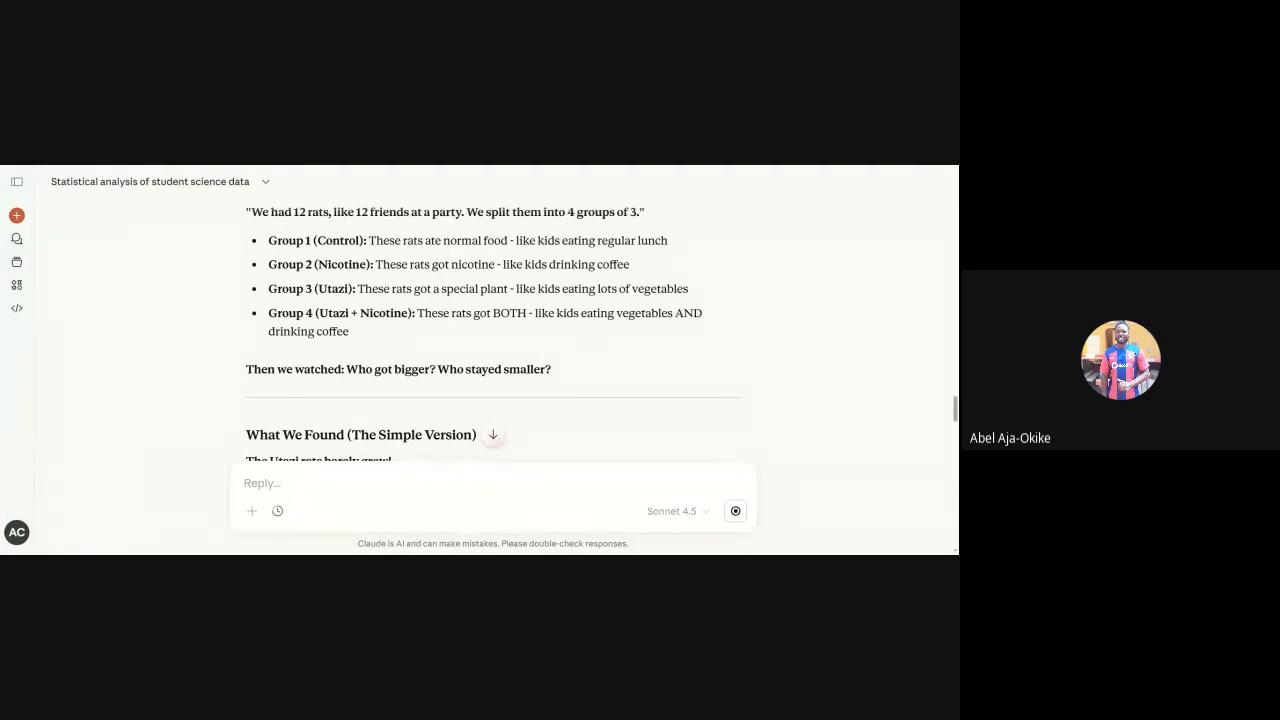
pyautogui.scroll(-2, 494, 327)
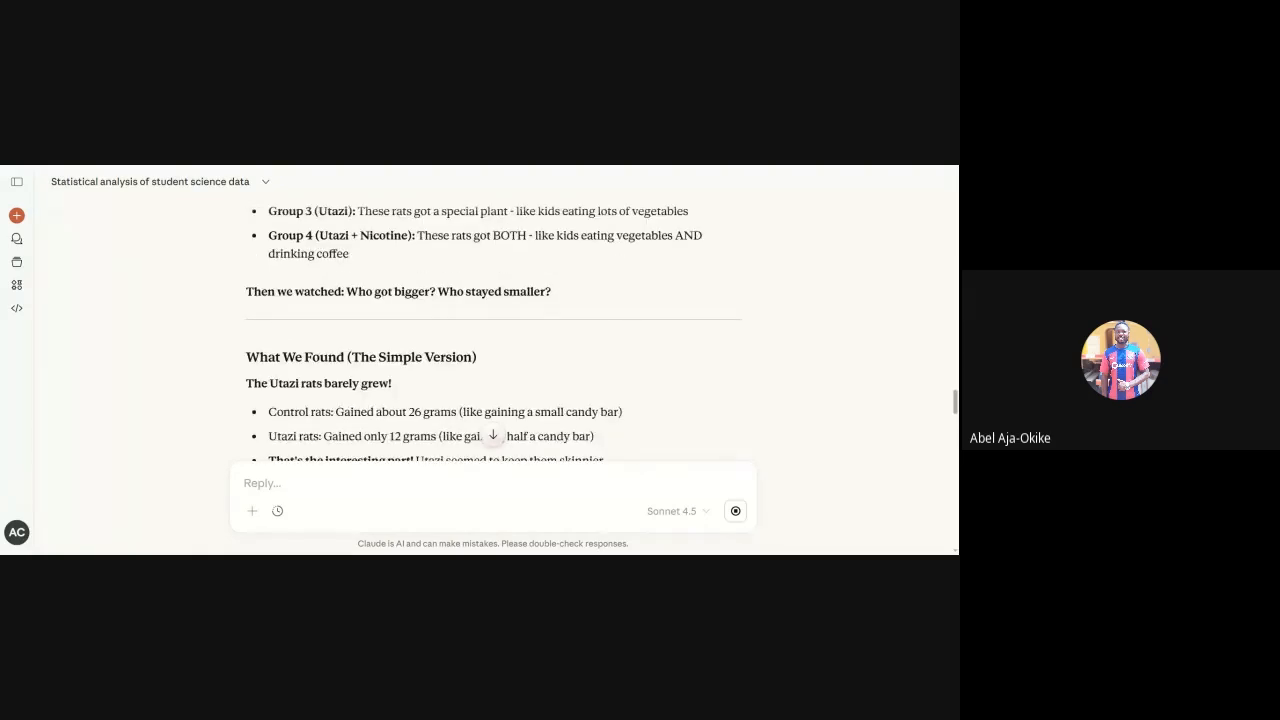
pyautogui.scroll(-3, 494, 327)
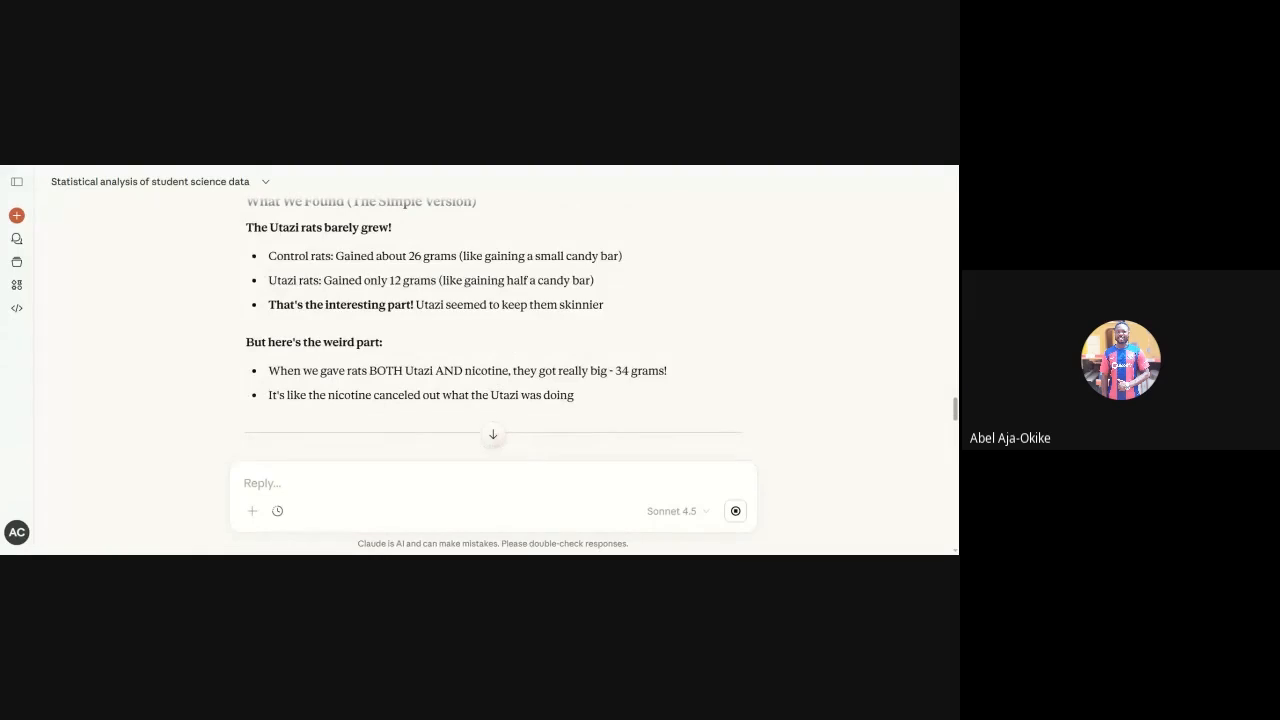
pyautogui.scroll(1, 494, 327)
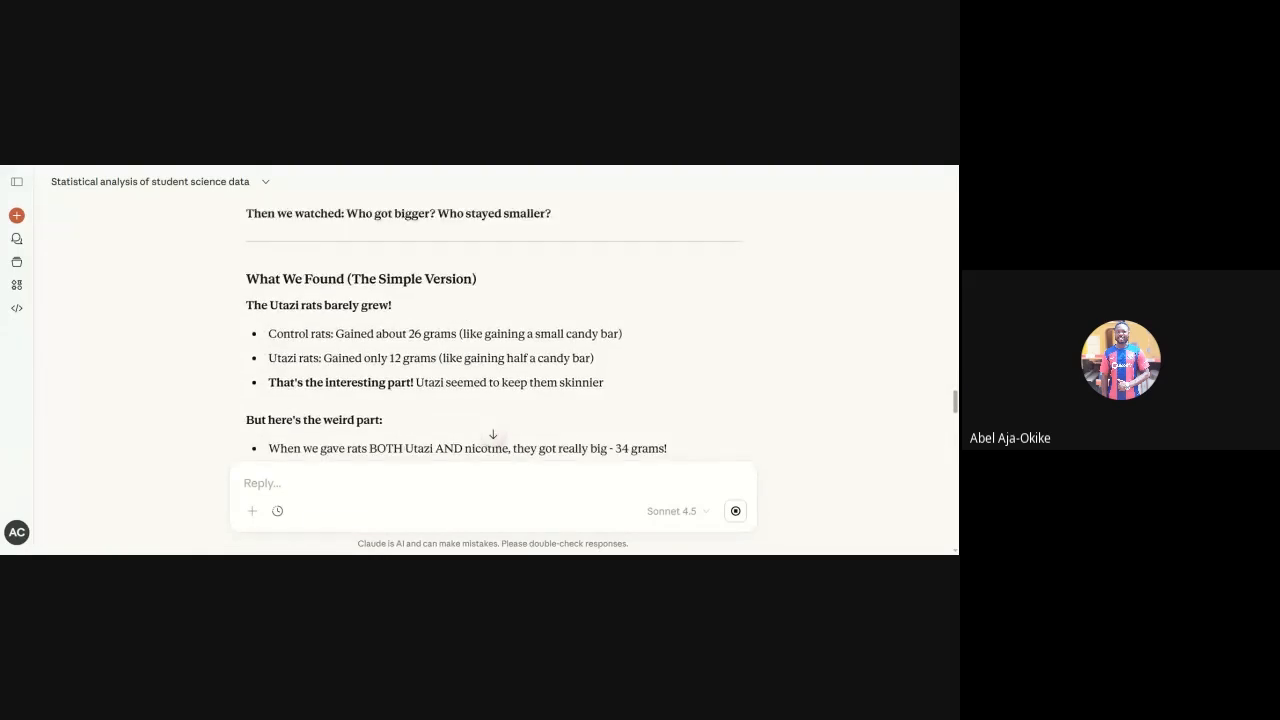
pyautogui.scroll(-5, 494, 327)
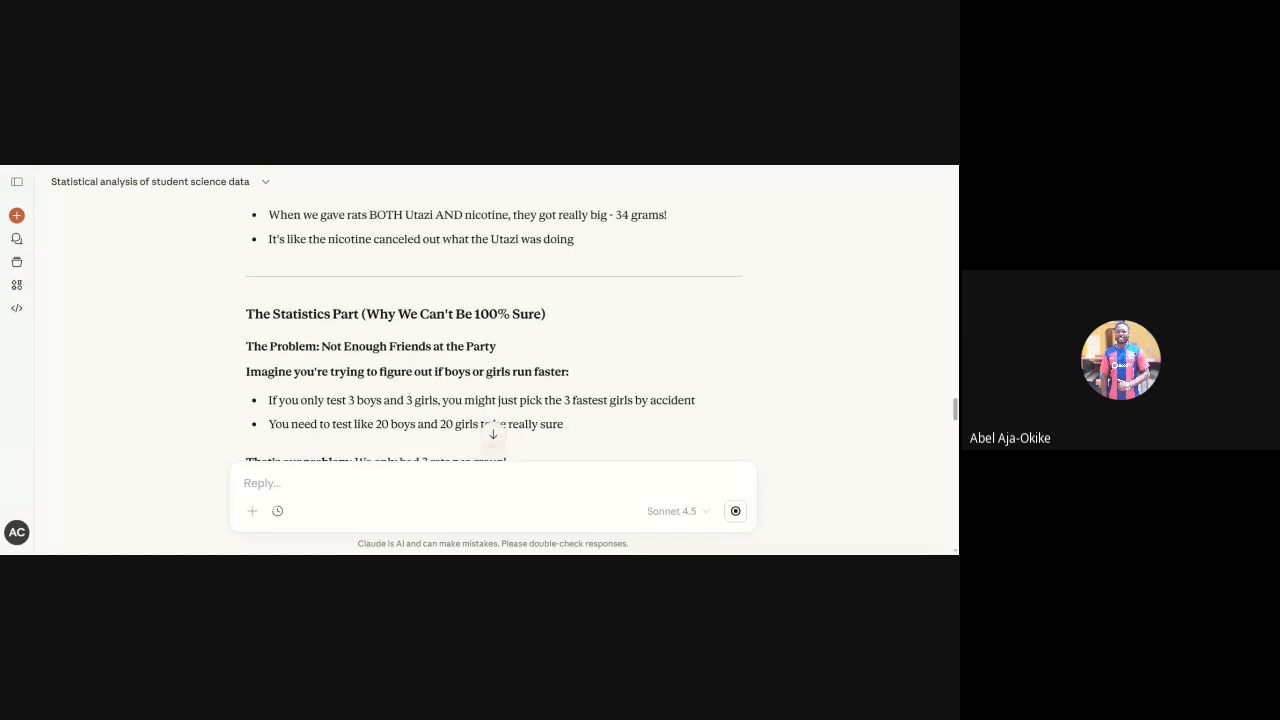
pyautogui.scroll(-2, 494, 327)
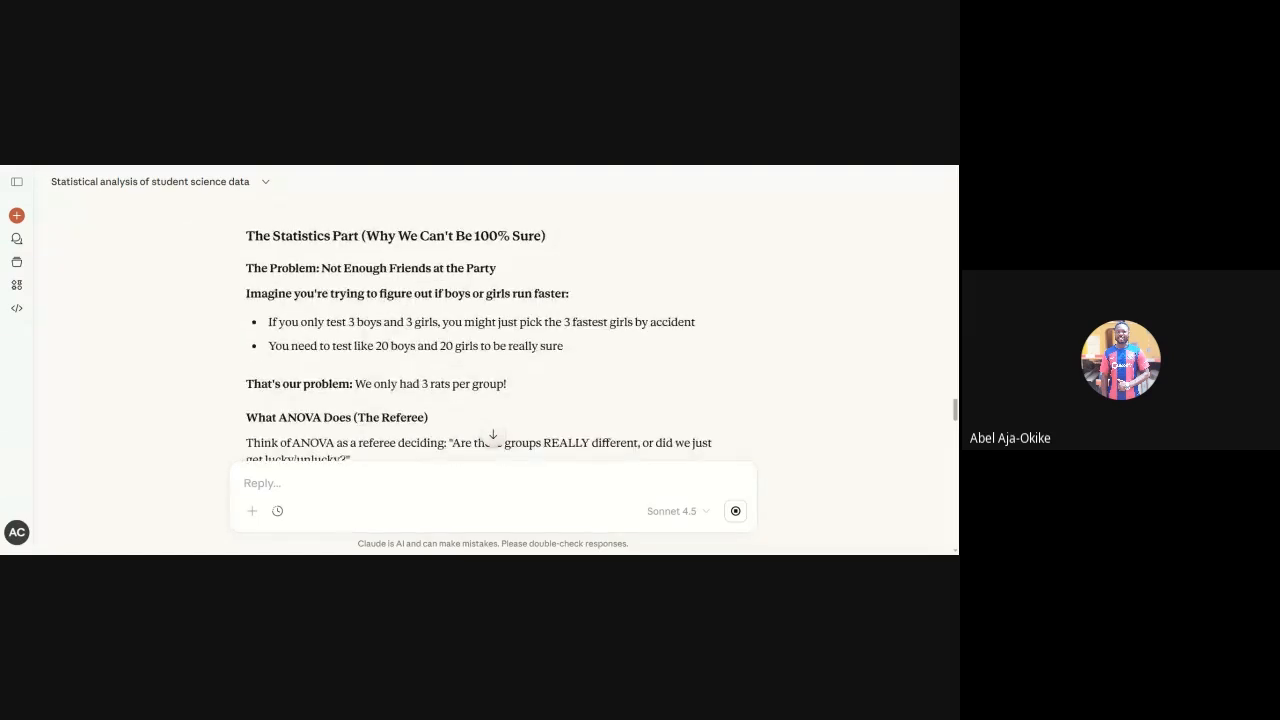
pyautogui.scroll(-1, 494, 327)
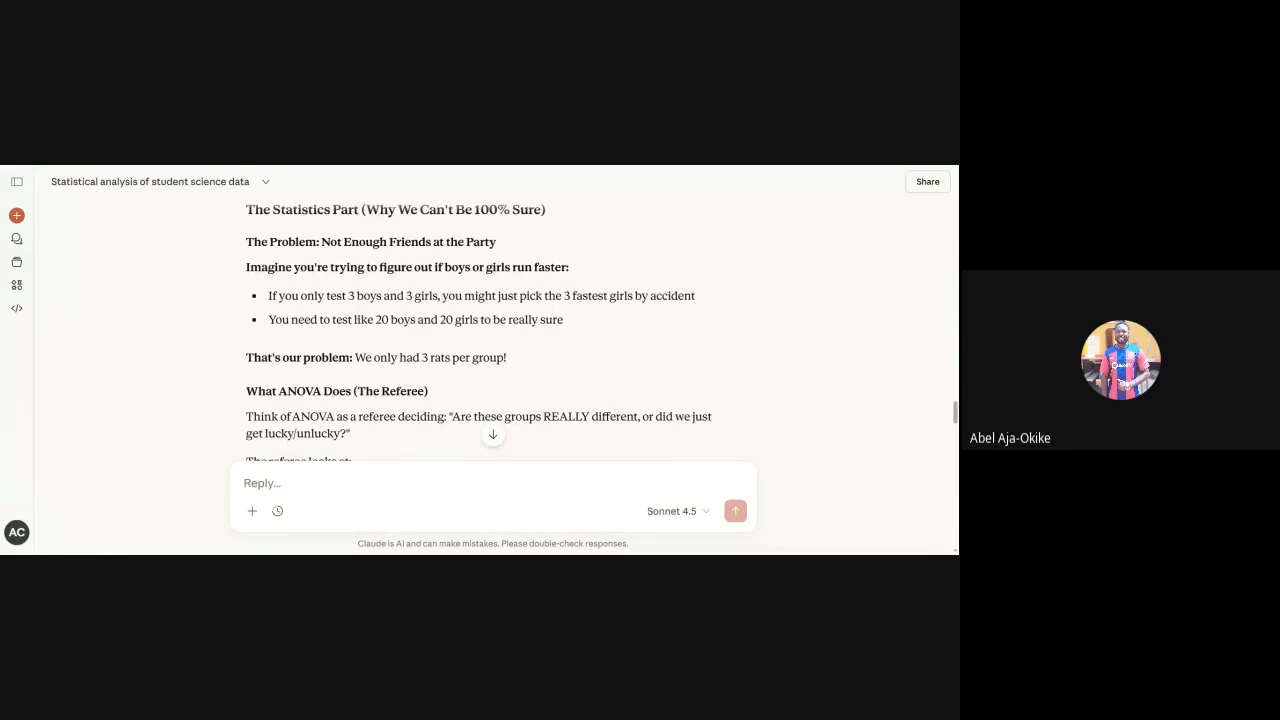
pyautogui.scroll(-4, 494, 327)
pyautogui.scroll(-3, 493, 330)
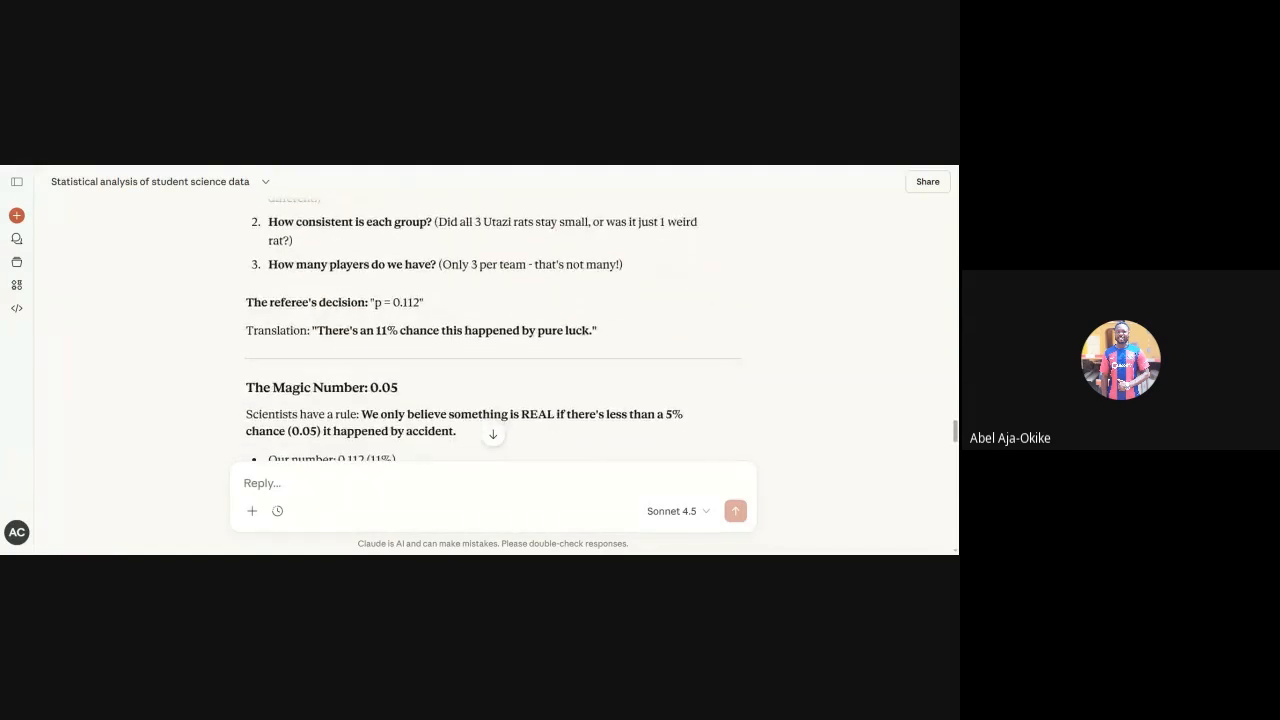
pyautogui.scroll(-5, 493, 330)
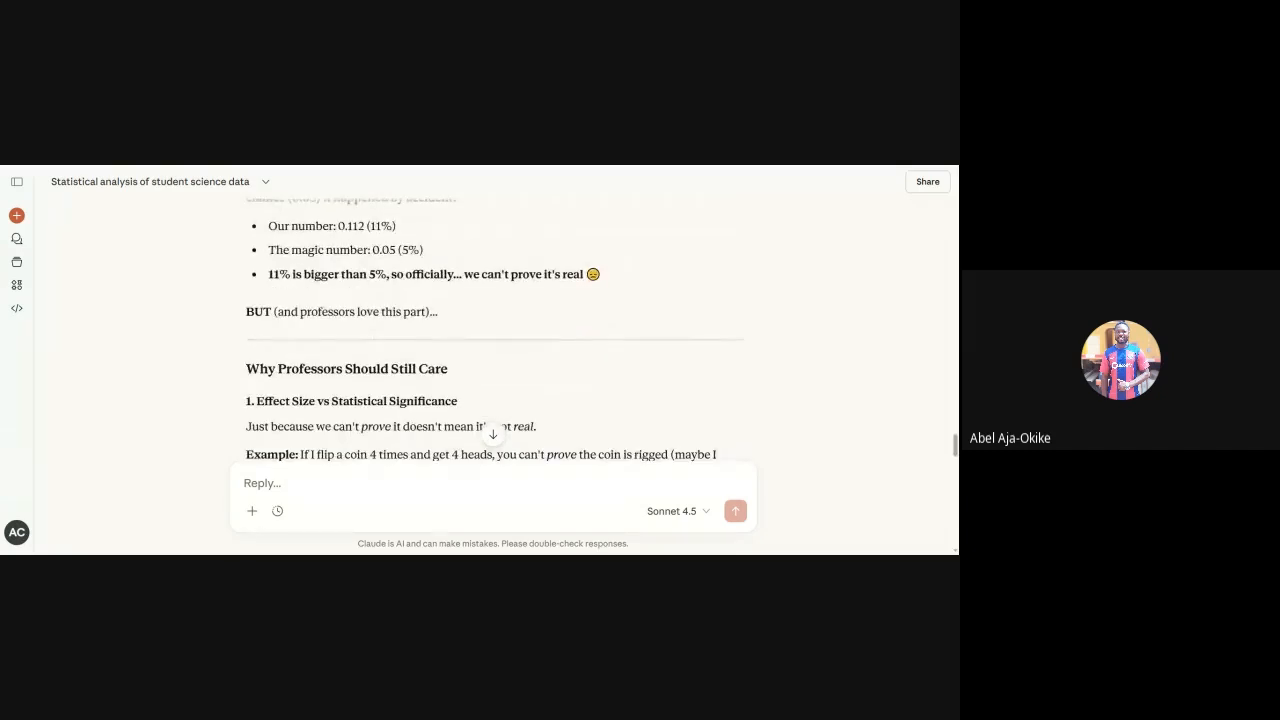
pyautogui.scroll(-2, 493, 330)
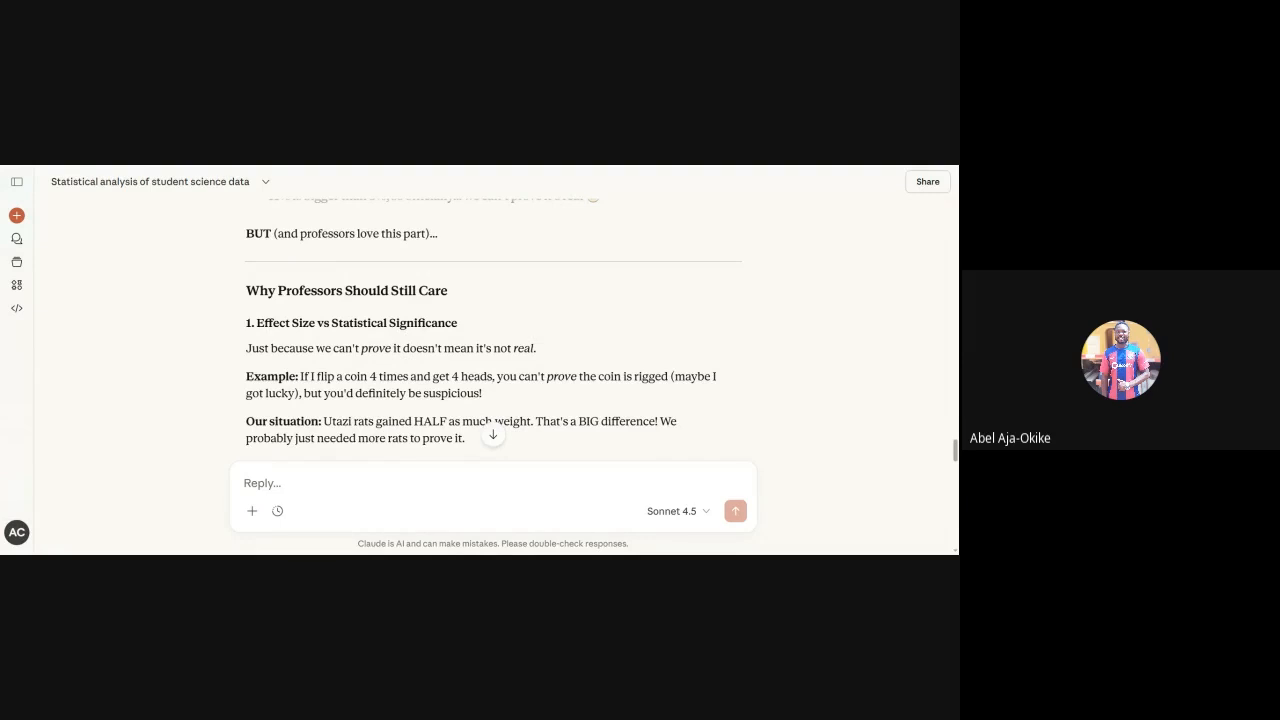
pyautogui.scroll(-12, 493, 330)
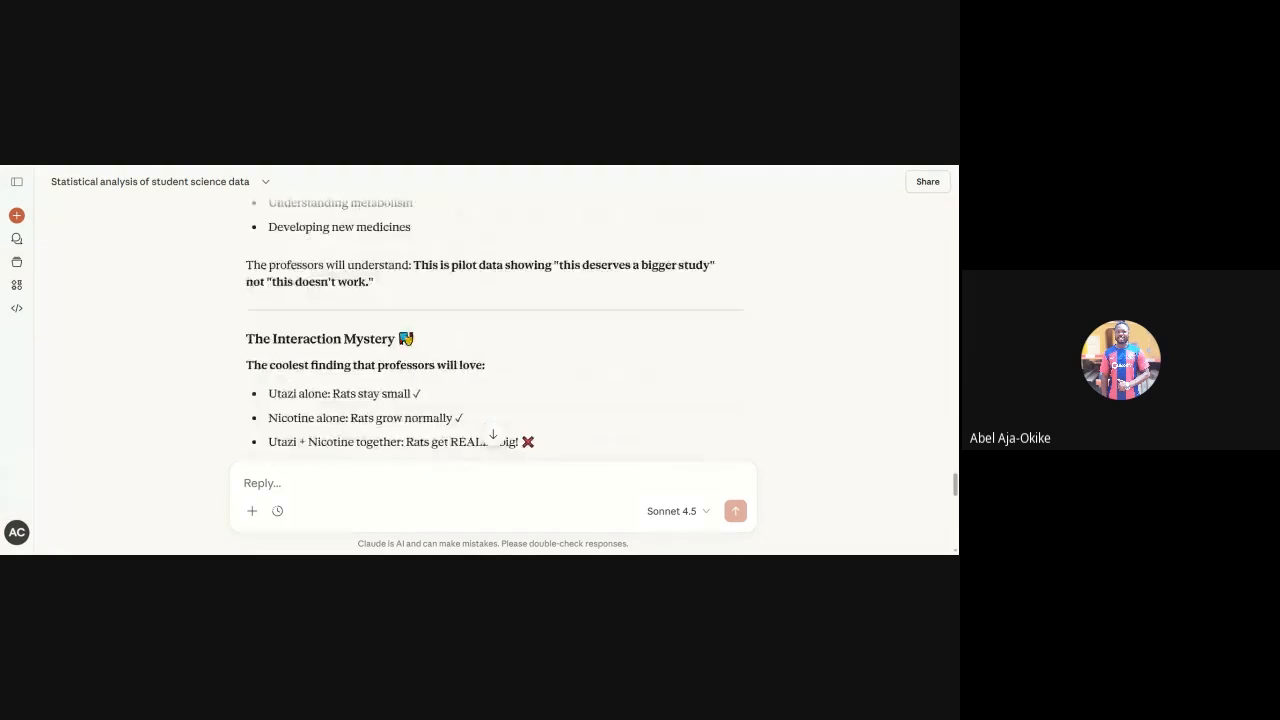
pyautogui.scroll(-10, 493, 330)
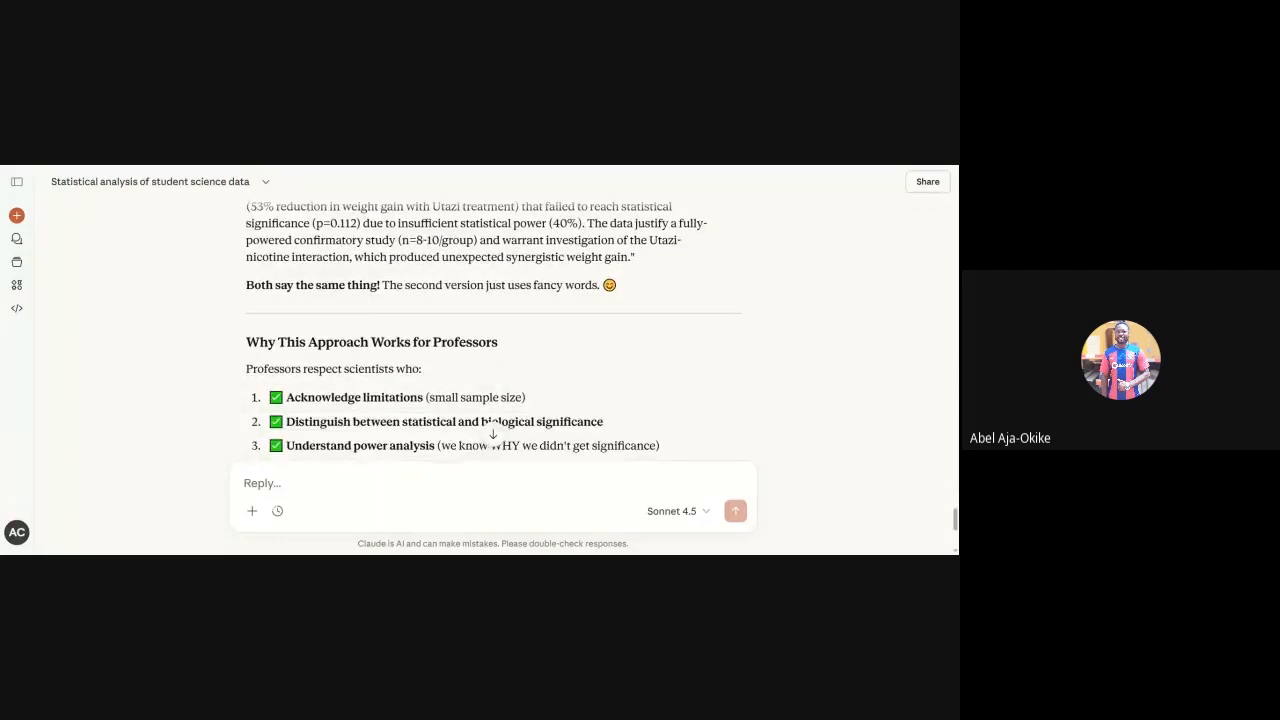
pyautogui.scroll(2, 493, 330)
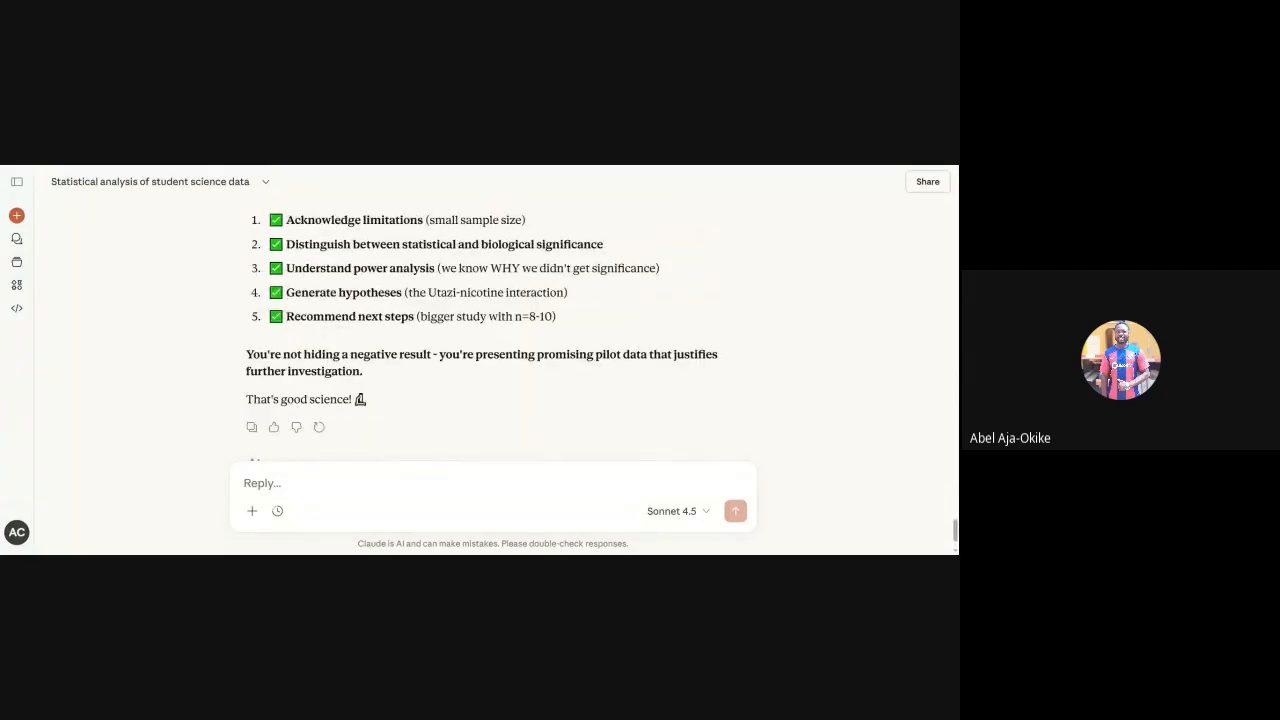
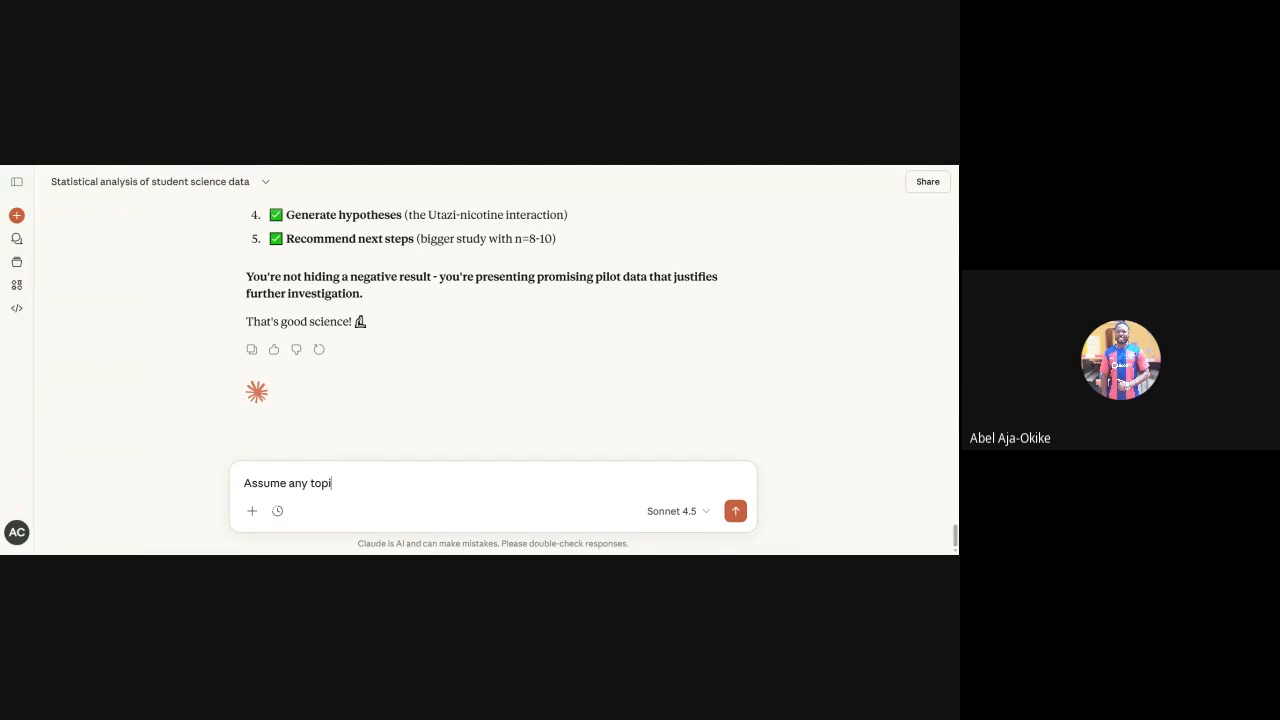
# - Submit "Assume any topic based on the data above and generate CONCLUSION, RECOMMENDATIONS for further research. Total word count should be no more than 650"
pyautogui.write('ed on the data abo')
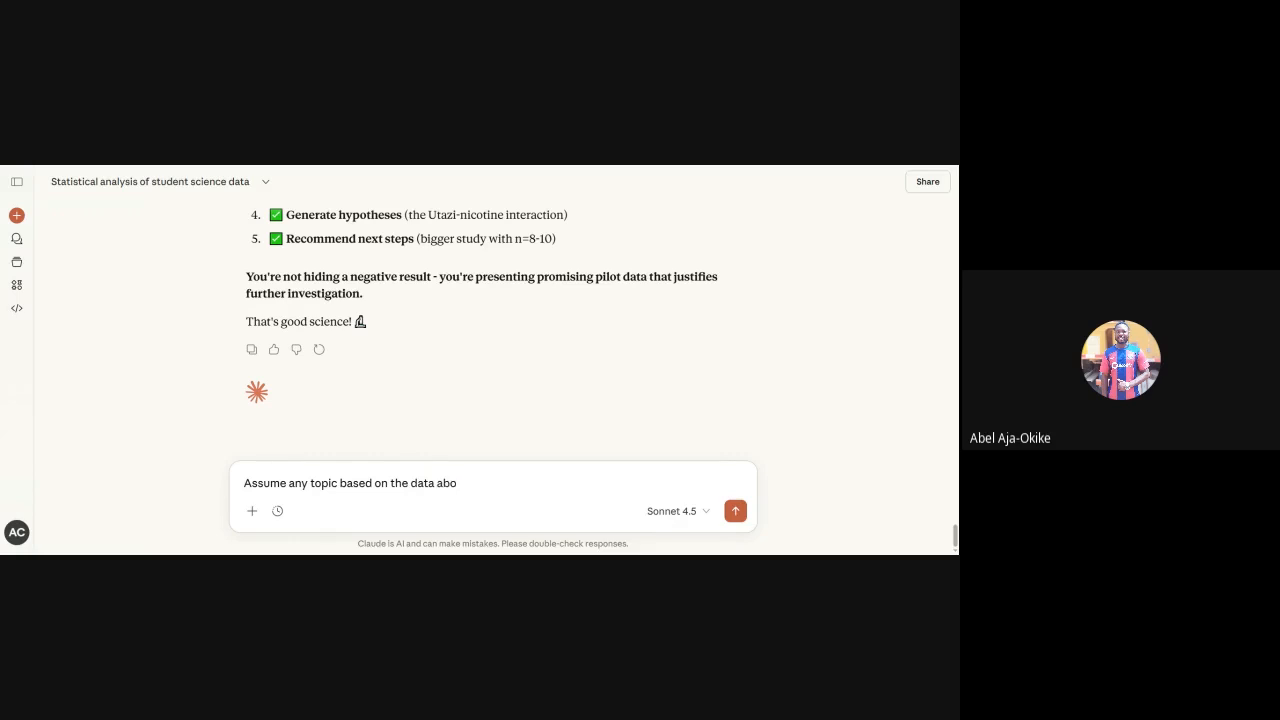
pyautogui.write('ve and generate CONCL')
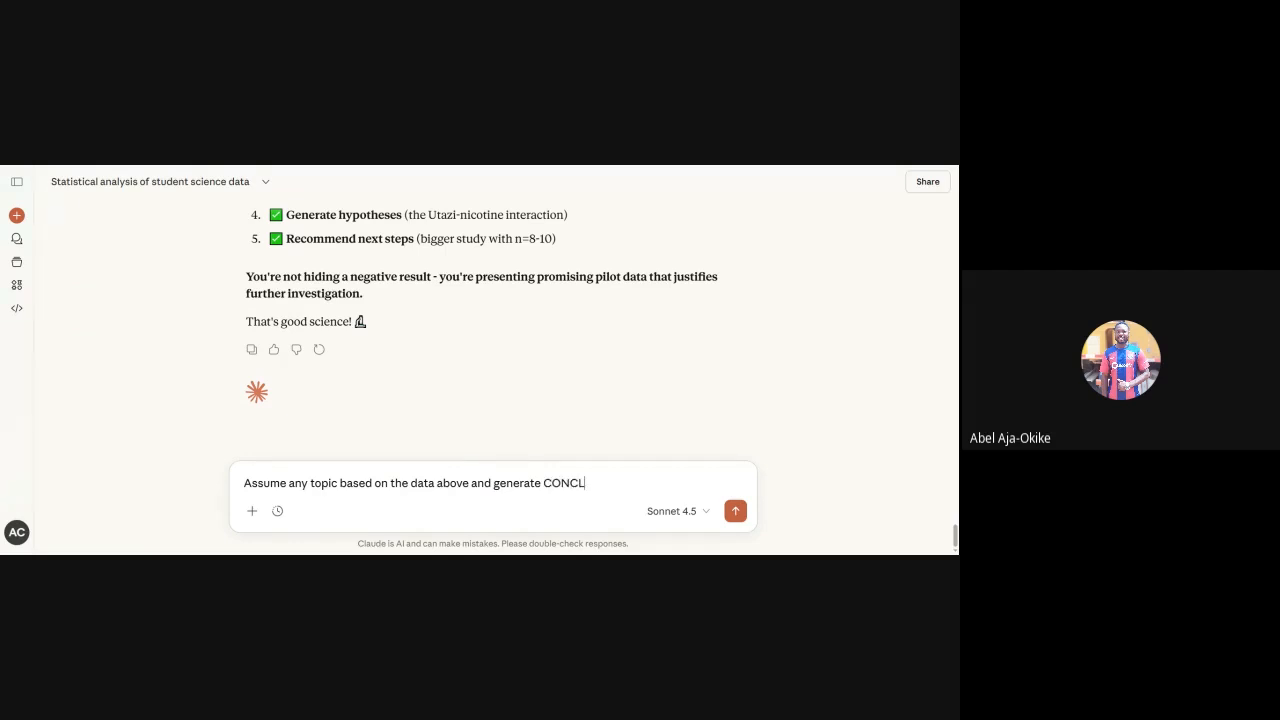
pyautogui.write('USION, RECOMMENDATIO')
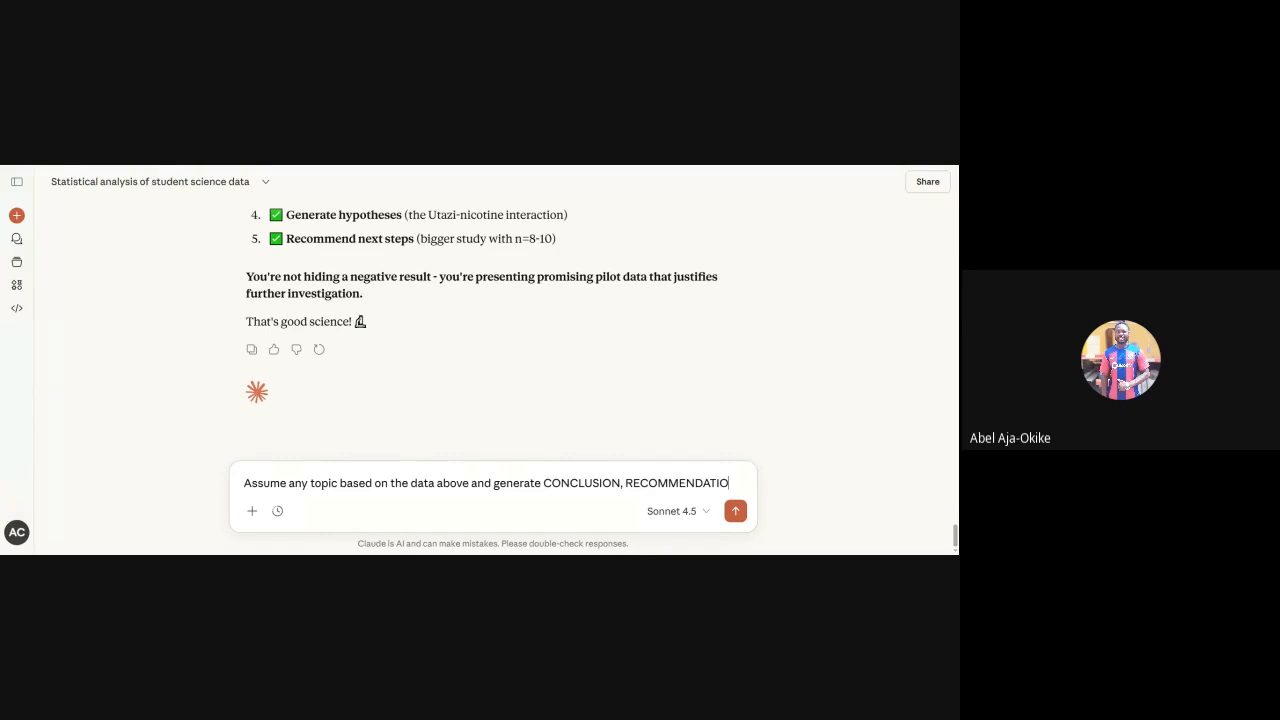
pyautogui.write('NS for')
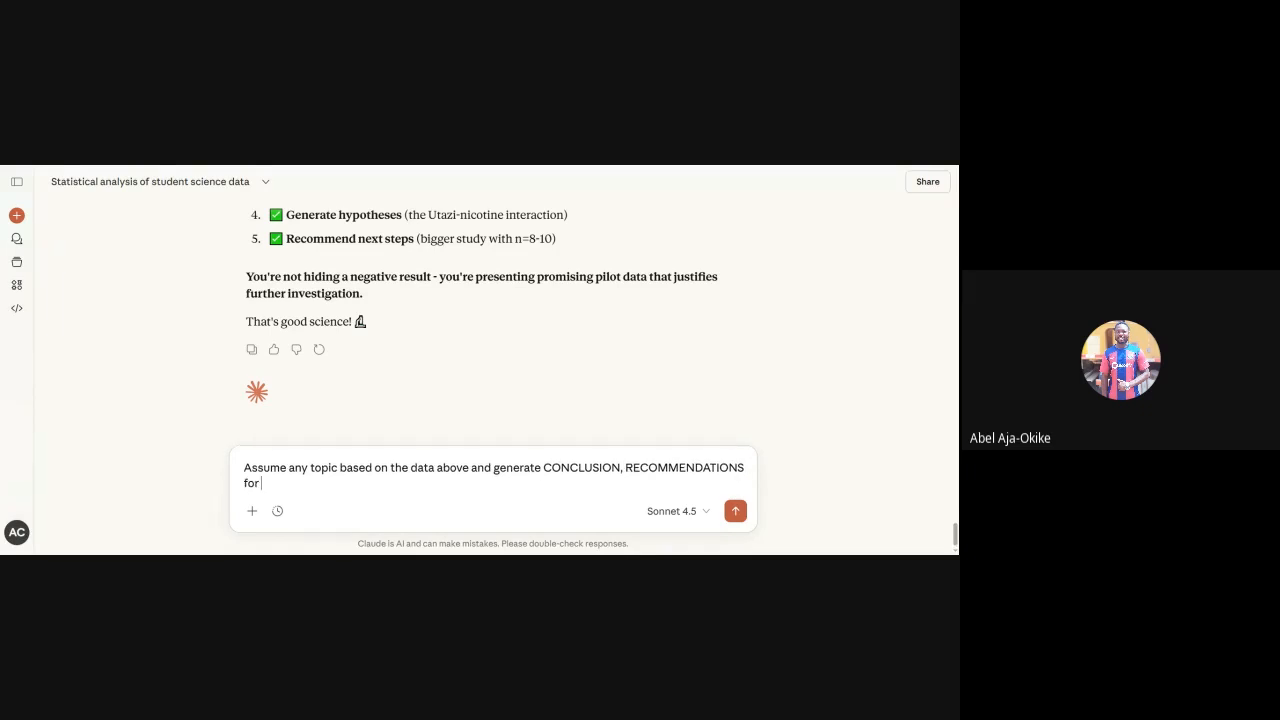
pyautogui.write(' further research. Total word')
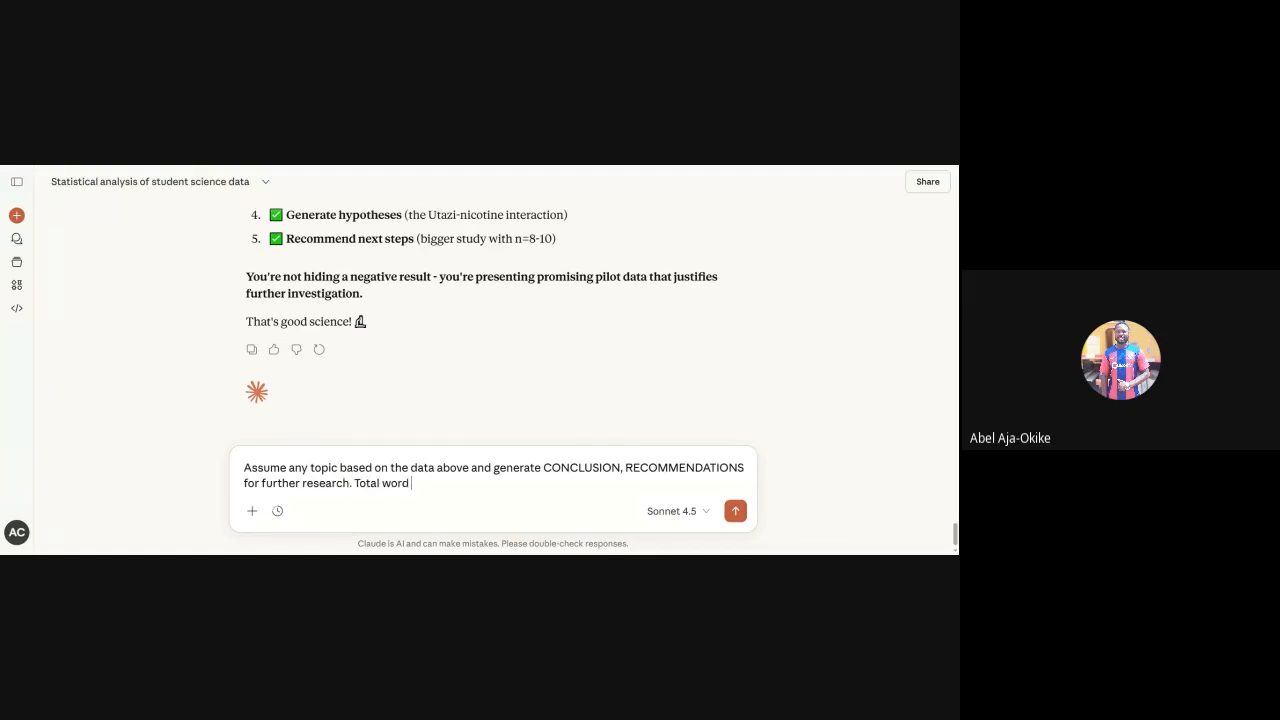
pyautogui.write(' count should be')
pyautogui.write(' 800')
pyautogui.press('BackSpace')
pyautogui.press('BackSpace')
pyautogui.press('BackSpace')
pyautogui.write('no more')
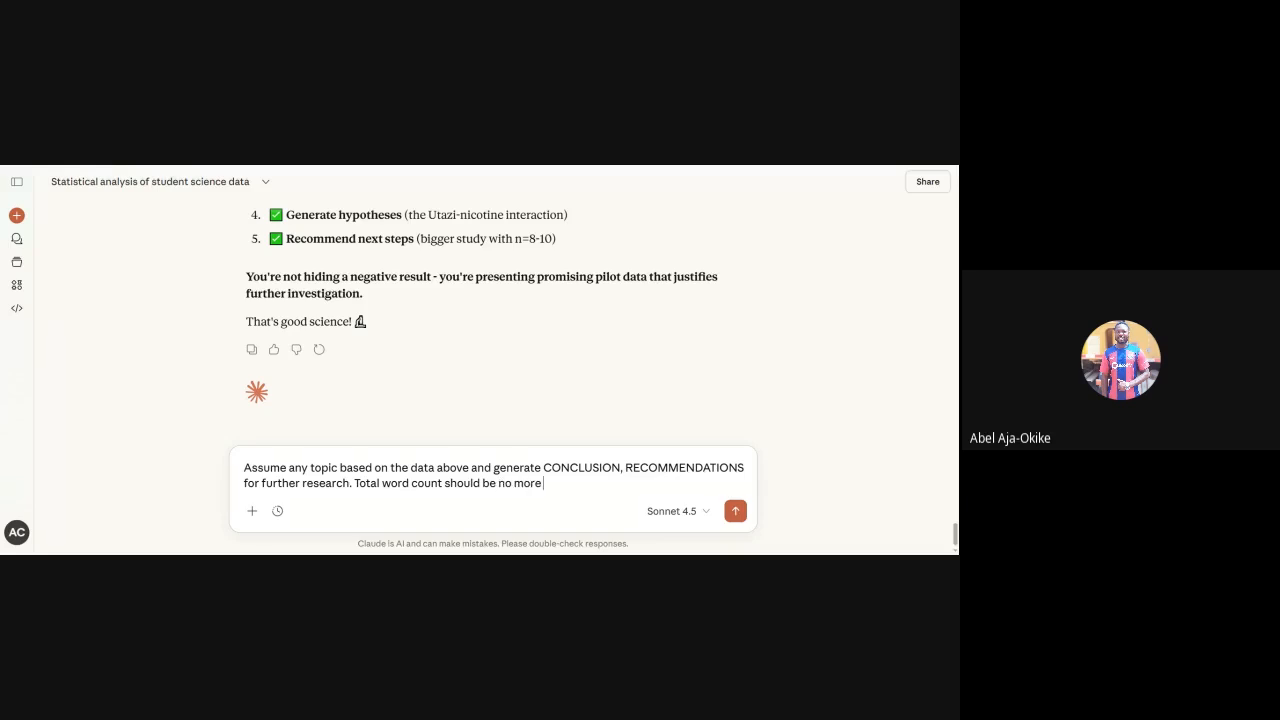
pyautogui.write(' than 650')
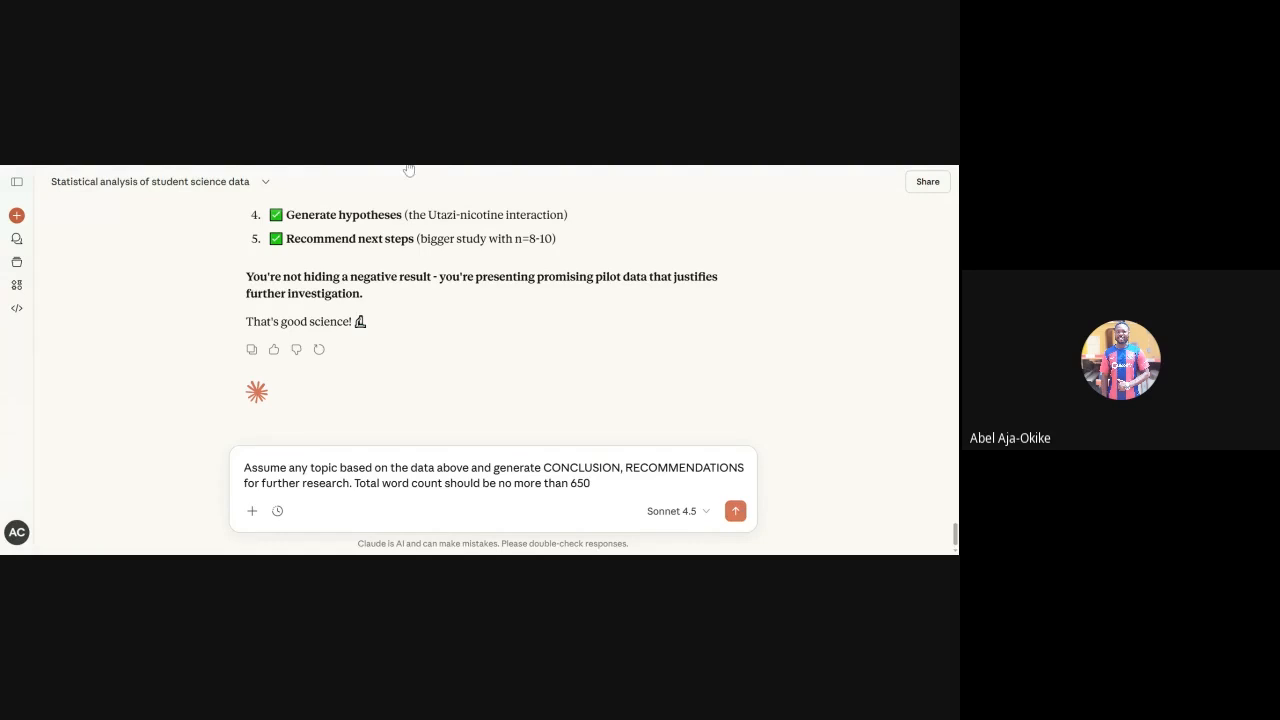
pyautogui.press('Return')
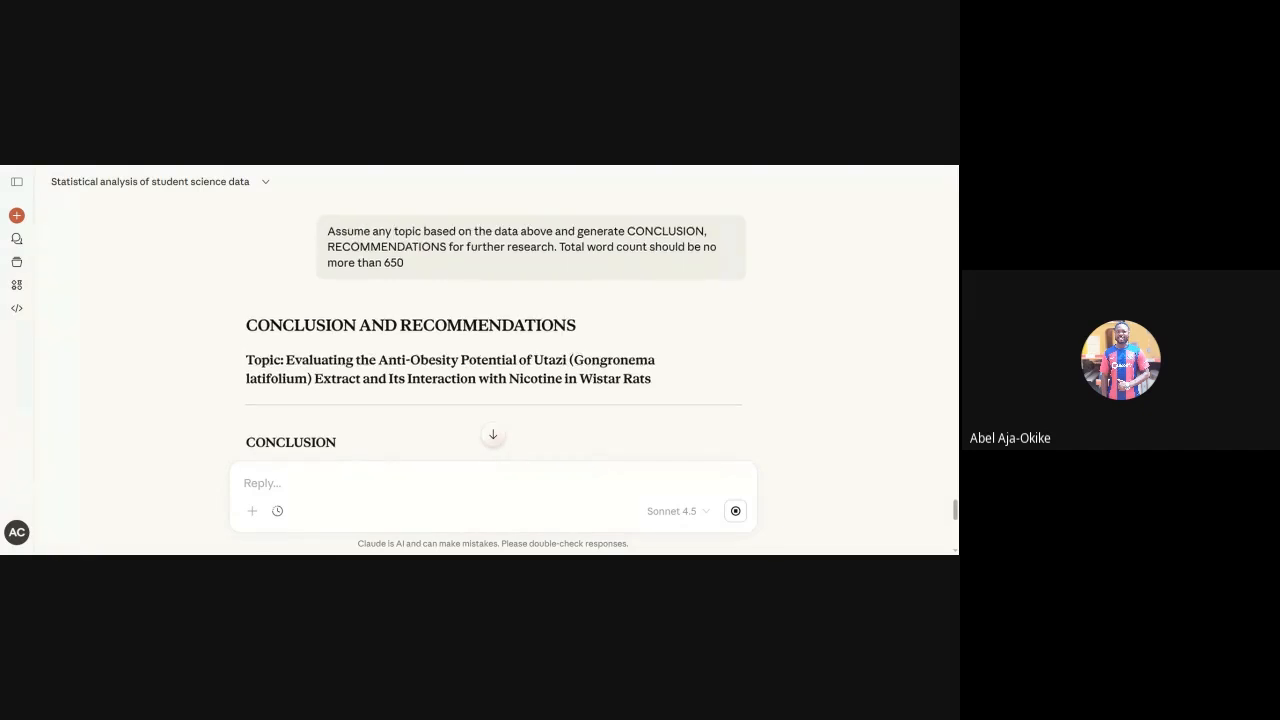
# - Read the generated conclusion and the recommendations for further research on Utazi extract and nicotine in Wistar rats, through to the word count
pyautogui.scroll(-3, 493, 330)
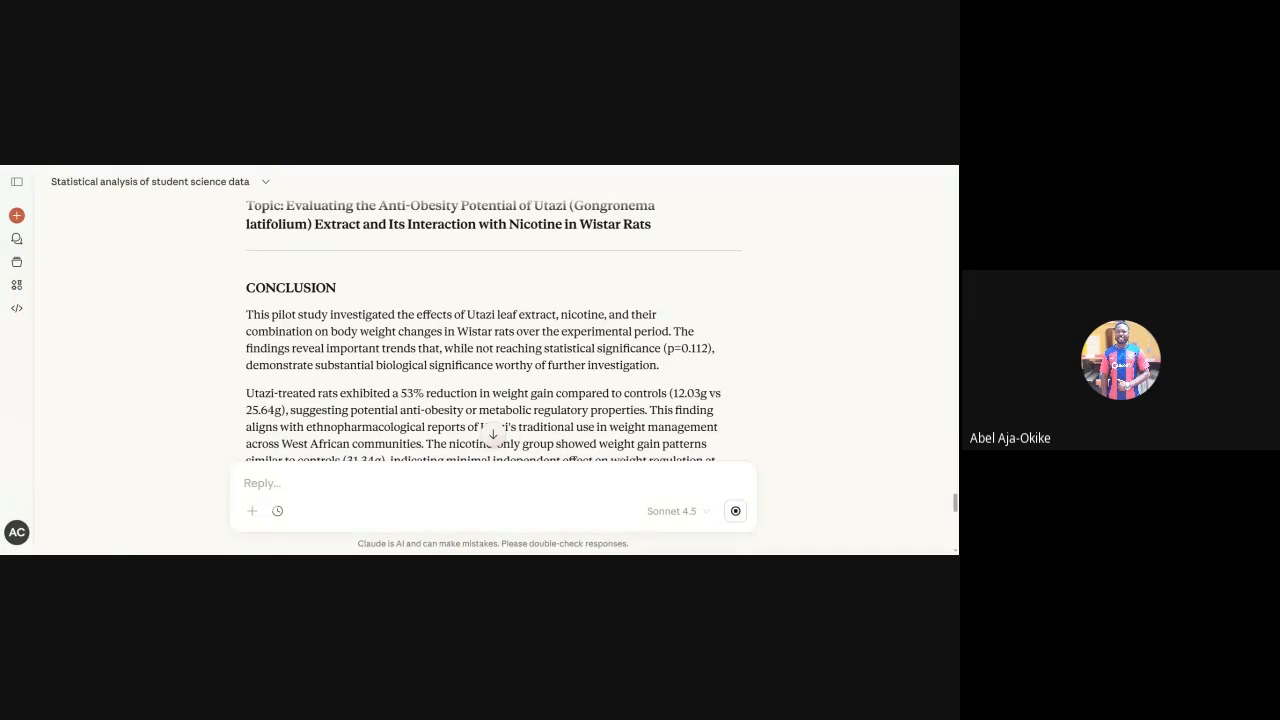
pyautogui.scroll(-3, 493, 330)
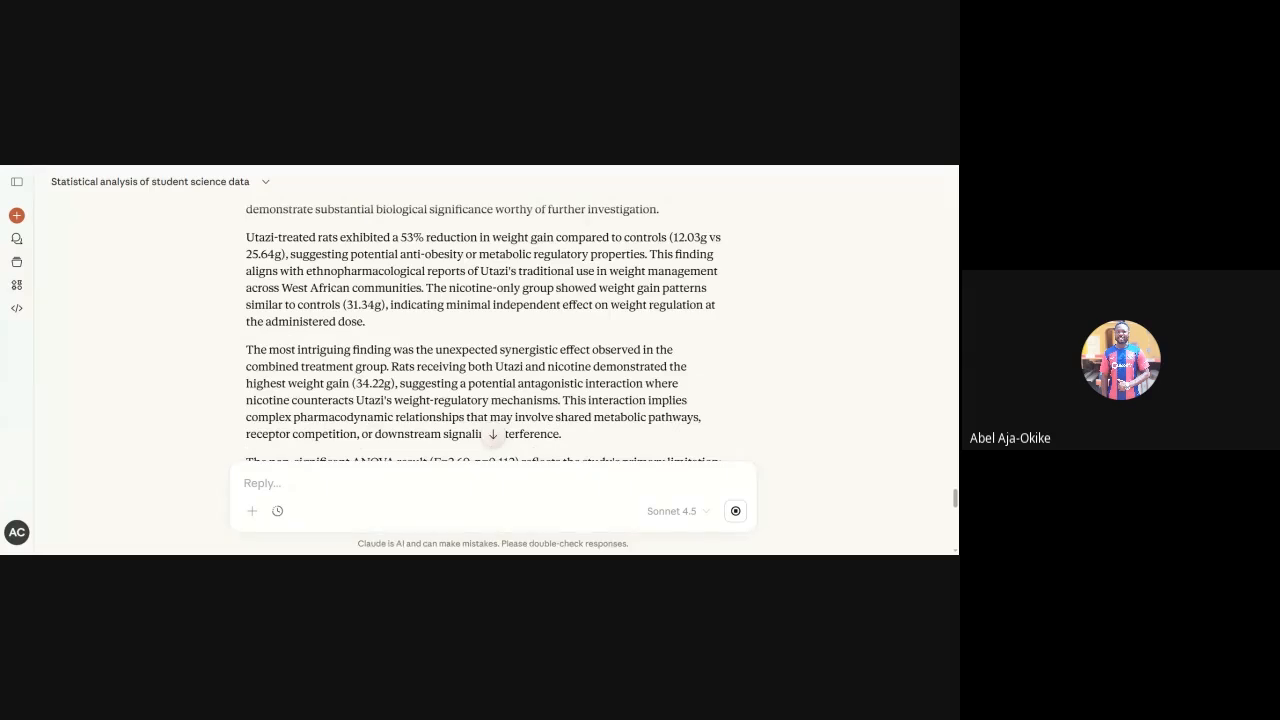
pyautogui.scroll(-3, 493, 330)
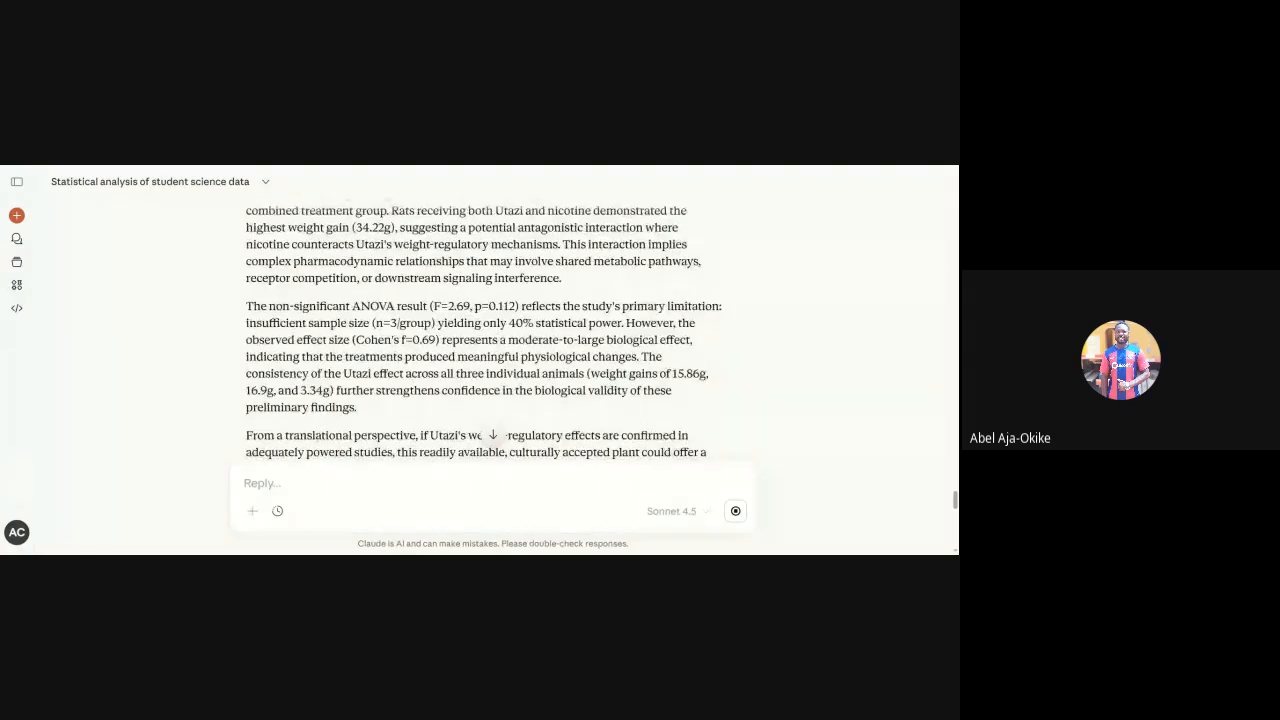
pyautogui.scroll(-2, 493, 330)
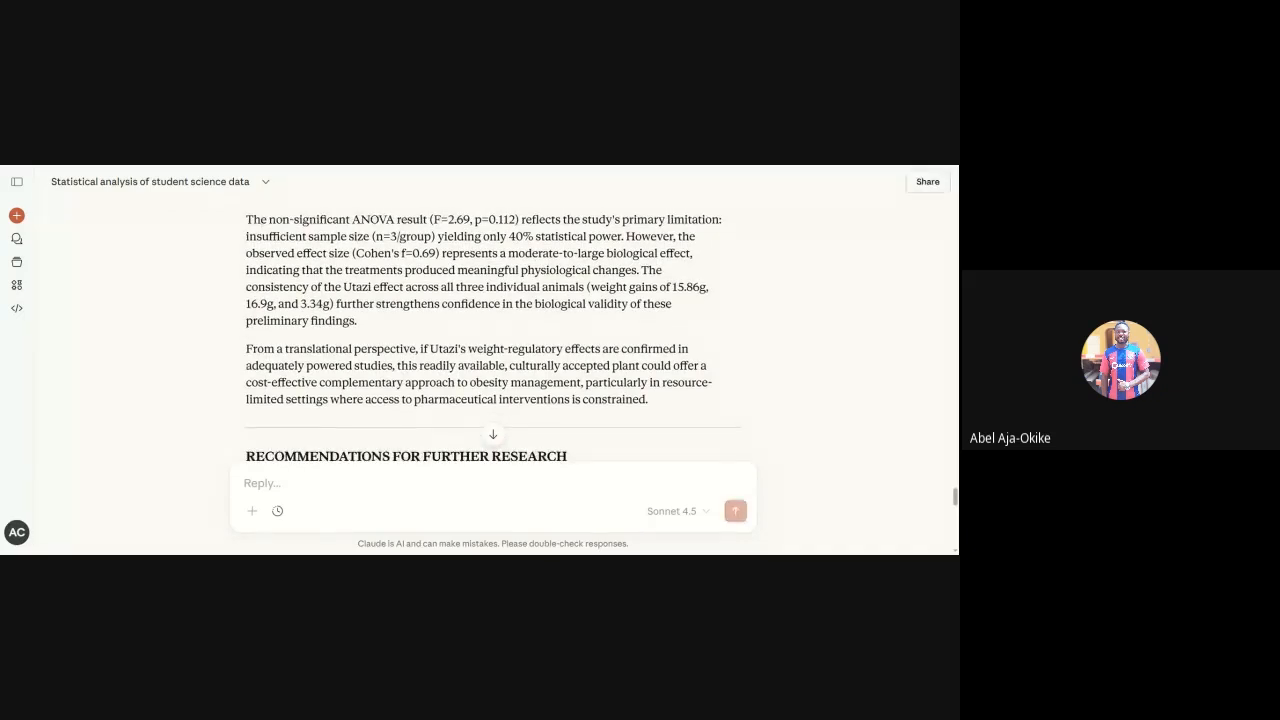
pyautogui.scroll(-3, 493, 330)
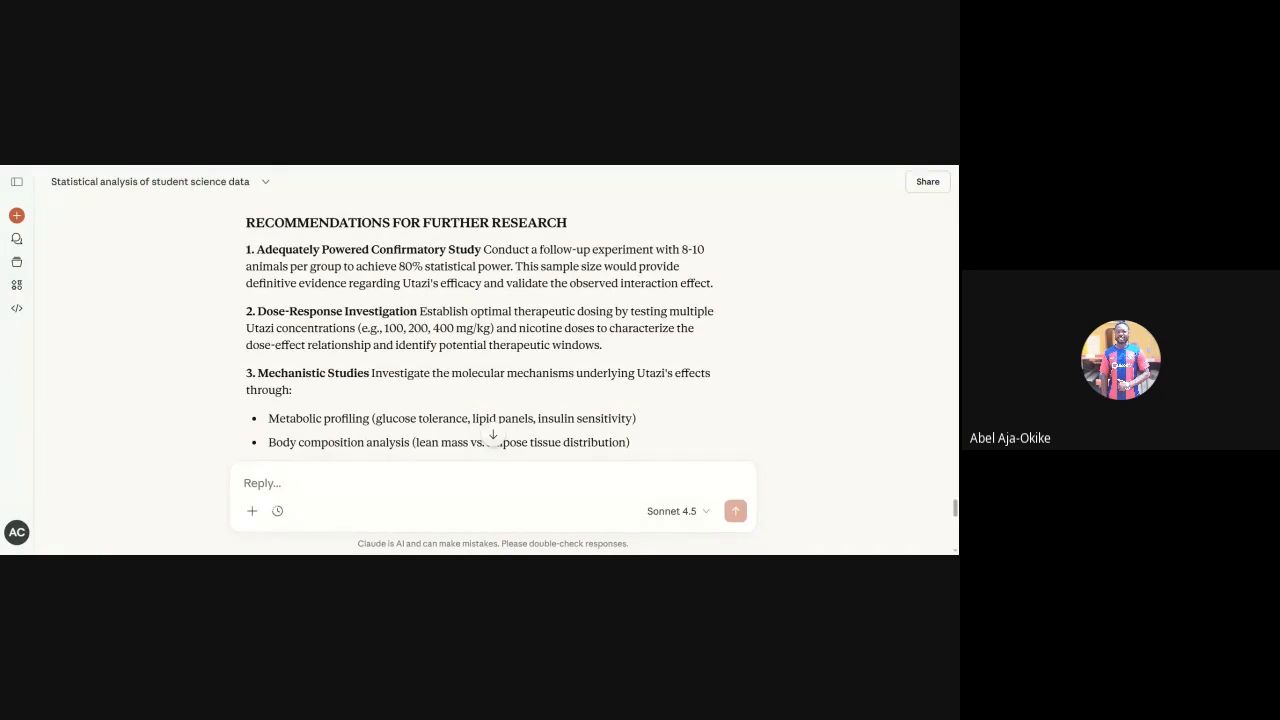
pyautogui.scroll(-1, 480, 330)
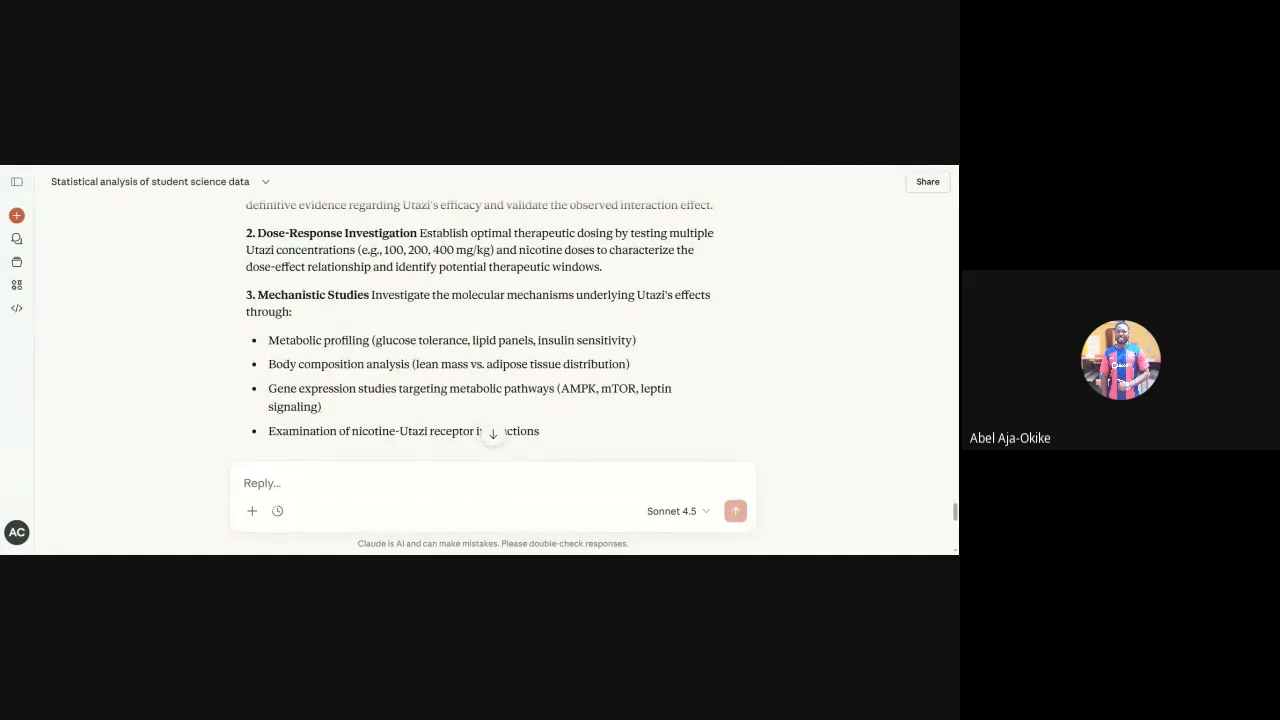
pyautogui.scroll(-2, 480, 330)
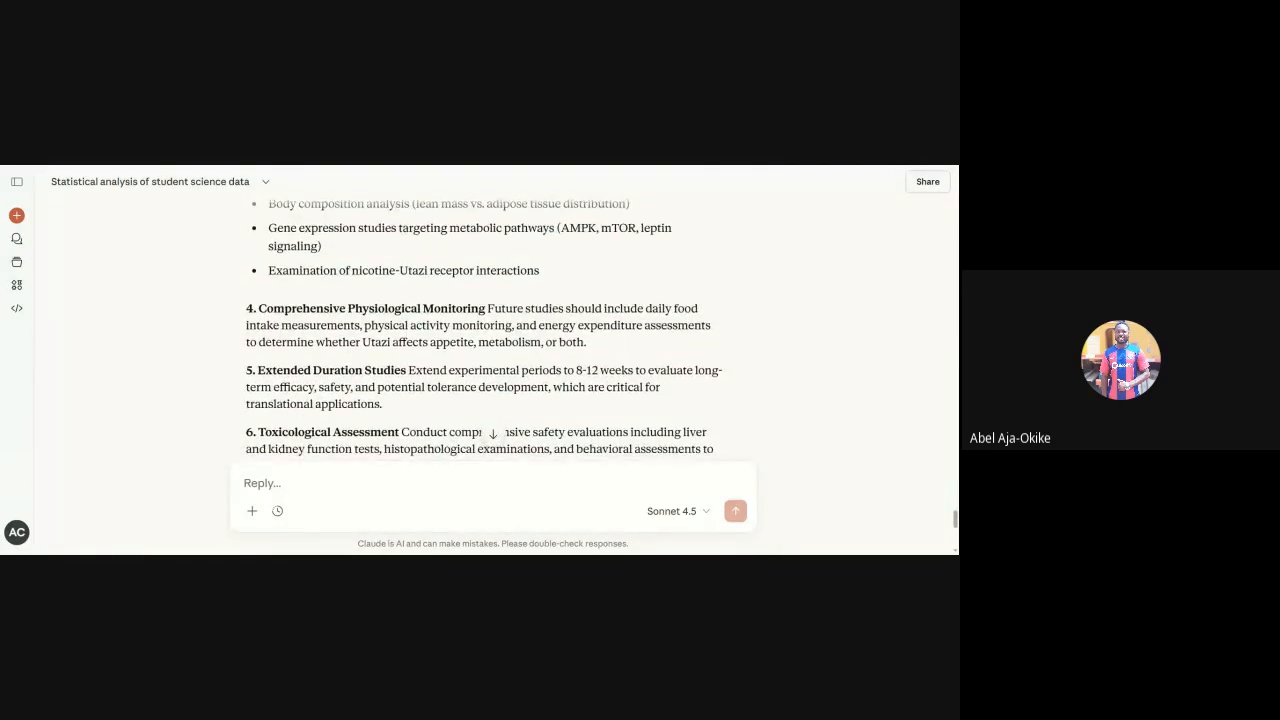
pyautogui.scroll(-1, 480, 330)
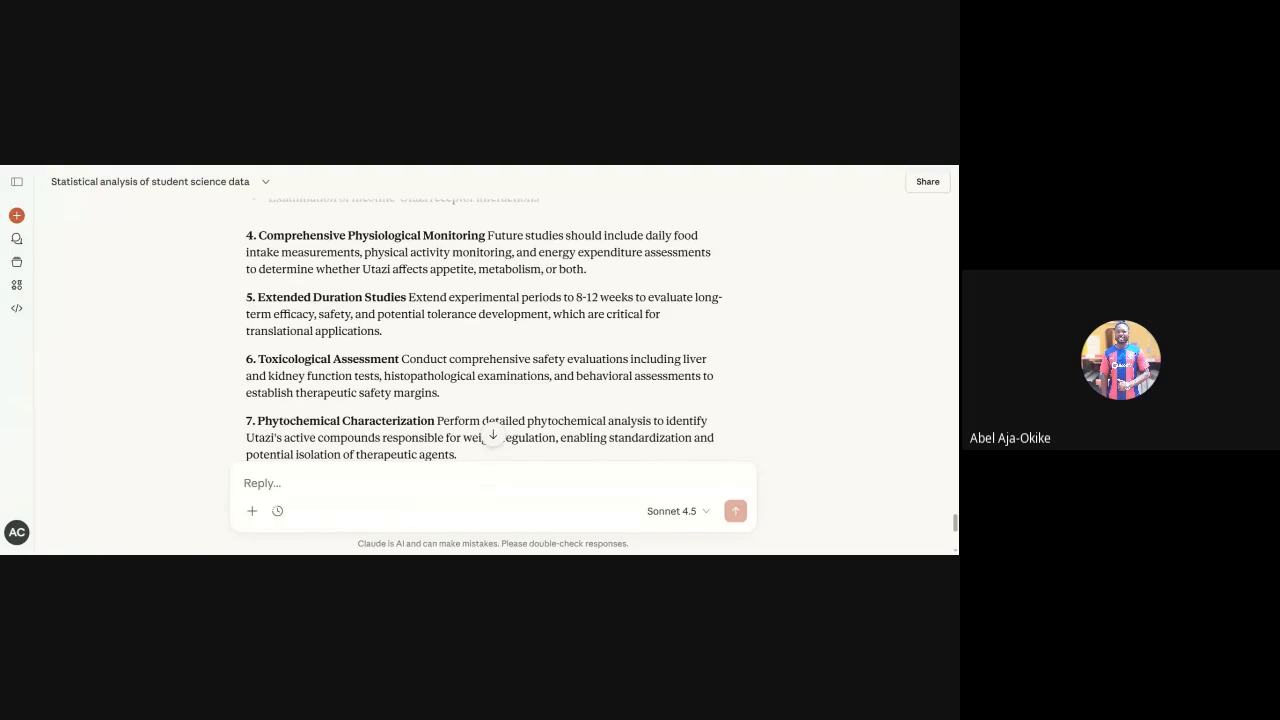
pyautogui.scroll(-2, 480, 330)
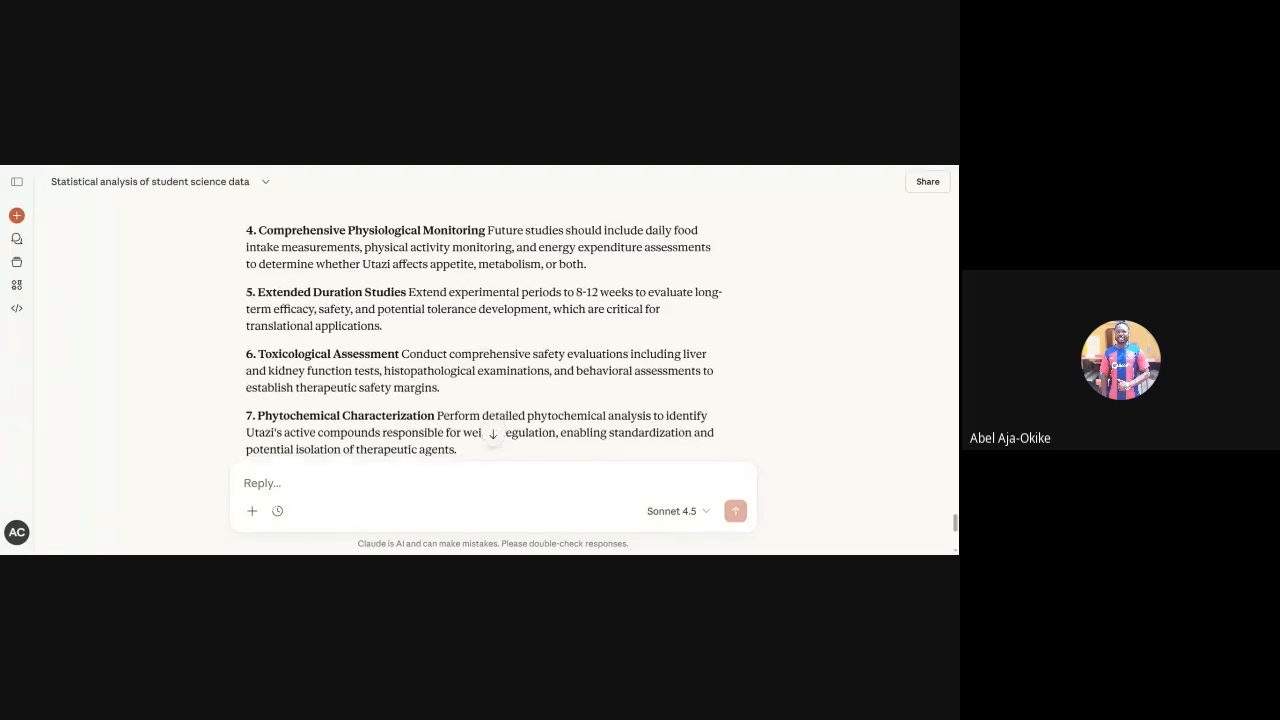
pyautogui.scroll(-2, 493, 330)
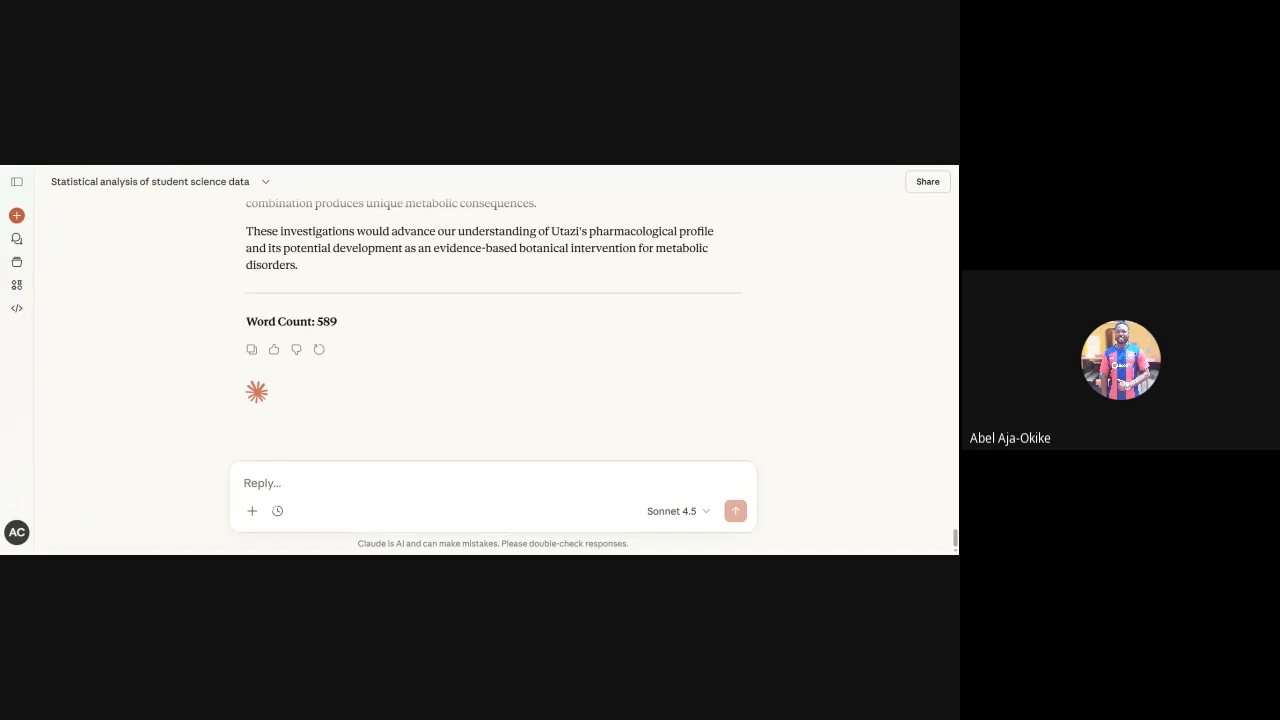
# - Submit "refine output and suit for an undergraduate level thesis"
pyautogui.write('refine outp')
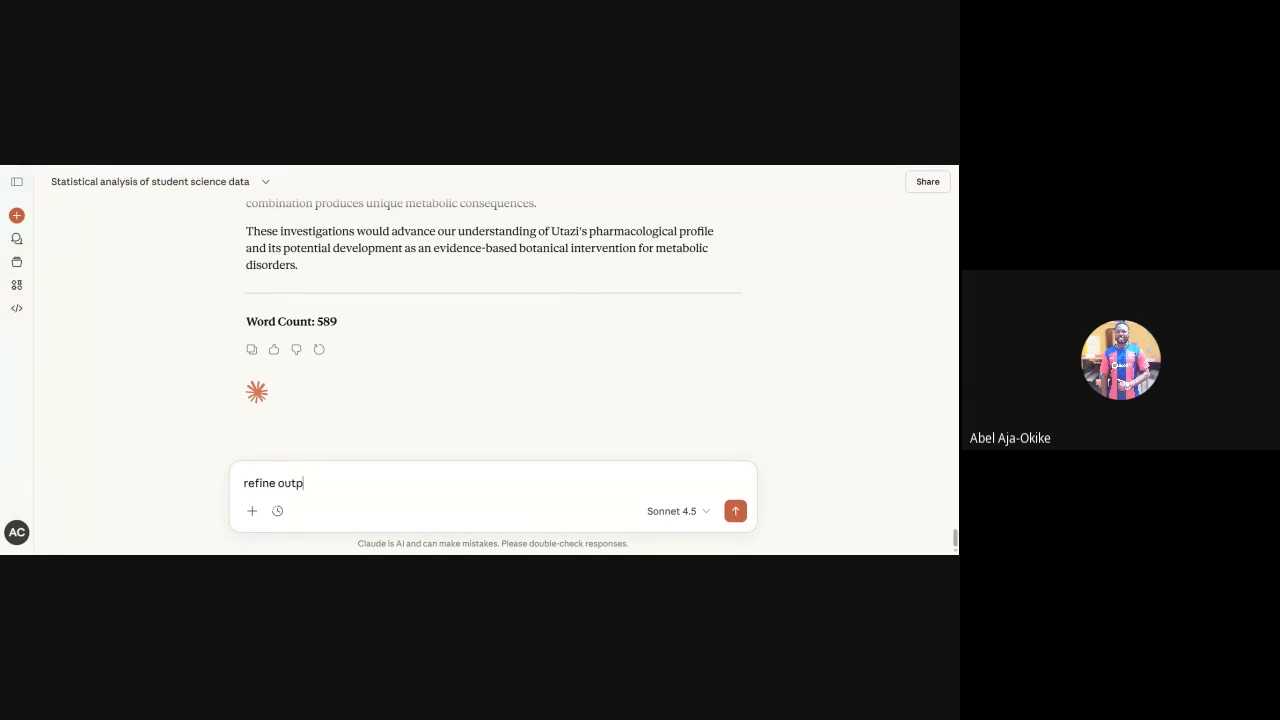
pyautogui.write('ut and suit for an undergraduat')
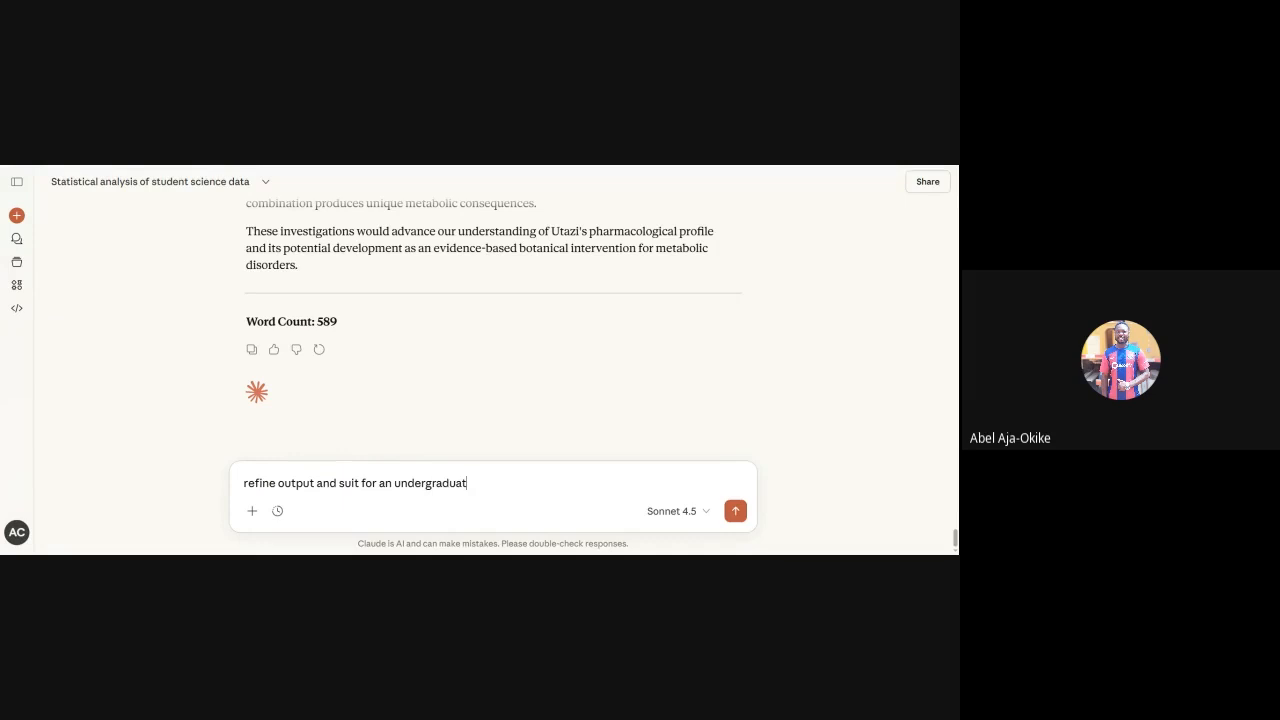
pyautogui.write('e level thesis')
pyautogui.press('Return')
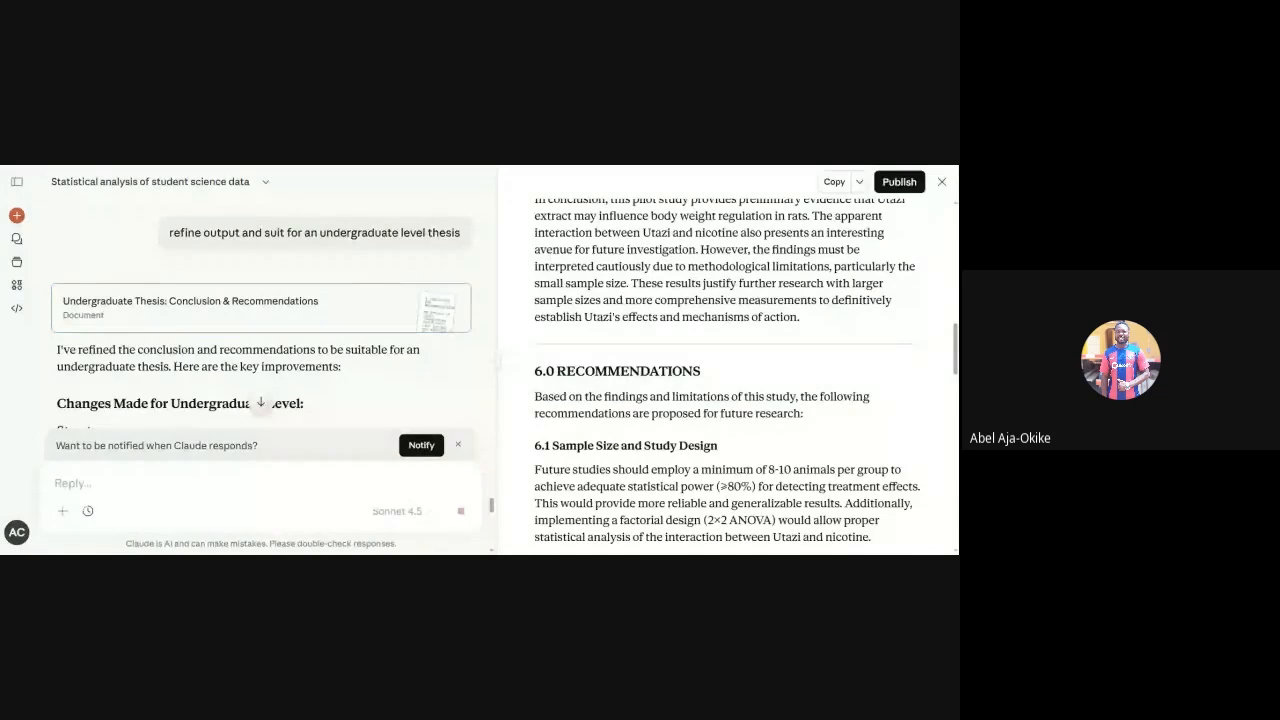
# - Review the recommendations section of the refined undergraduate thesis document
pyautogui.scroll(-5, 745, 375)
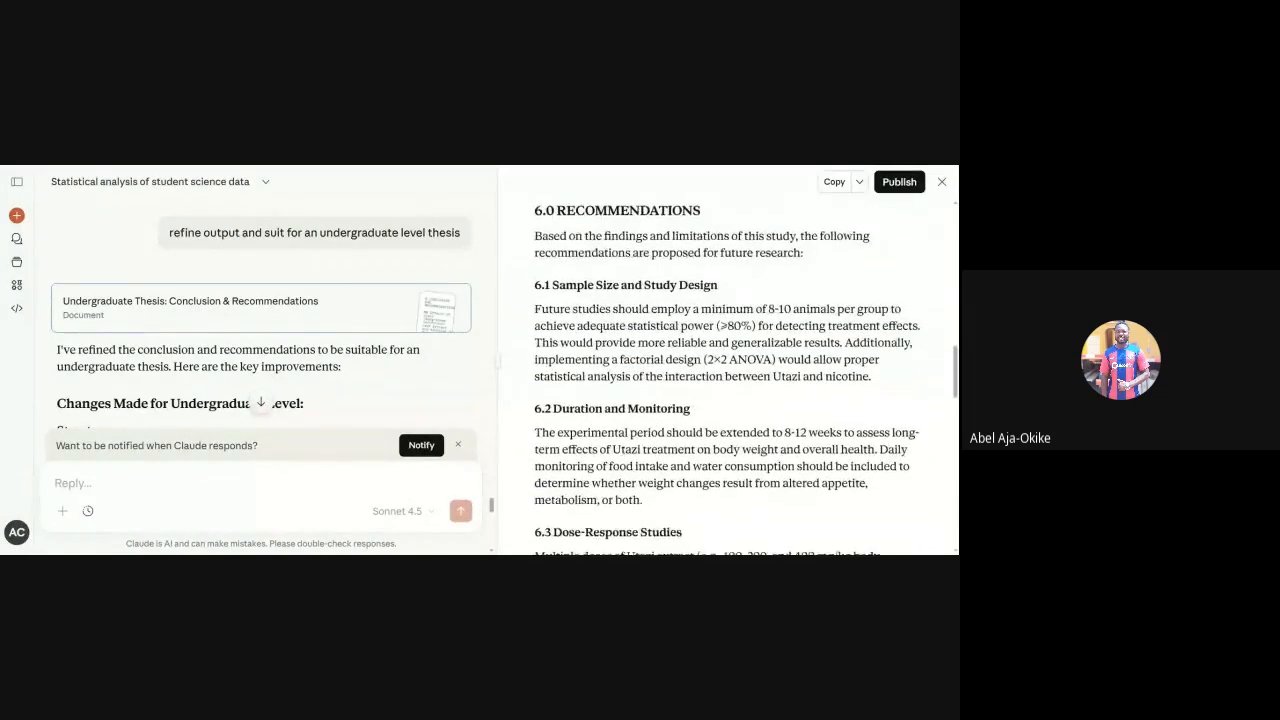
pyautogui.scroll(-8, 745, 375)
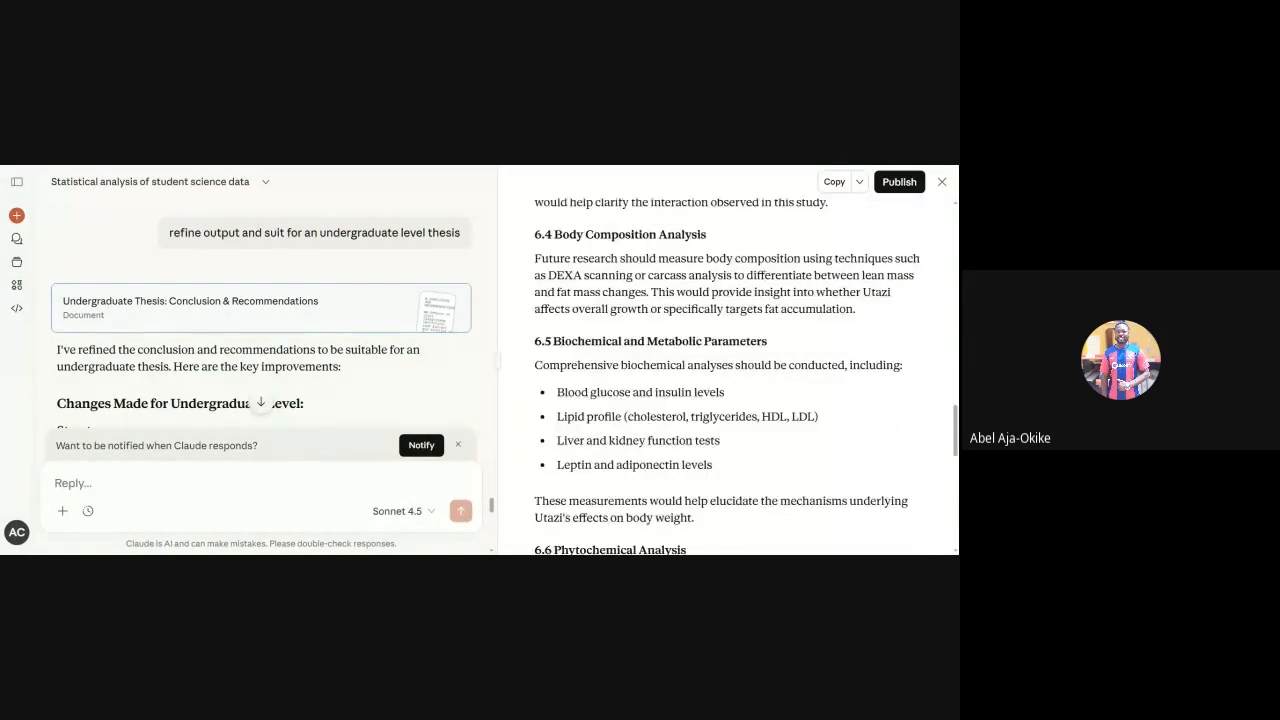
pyautogui.scroll(-4, 720, 375)
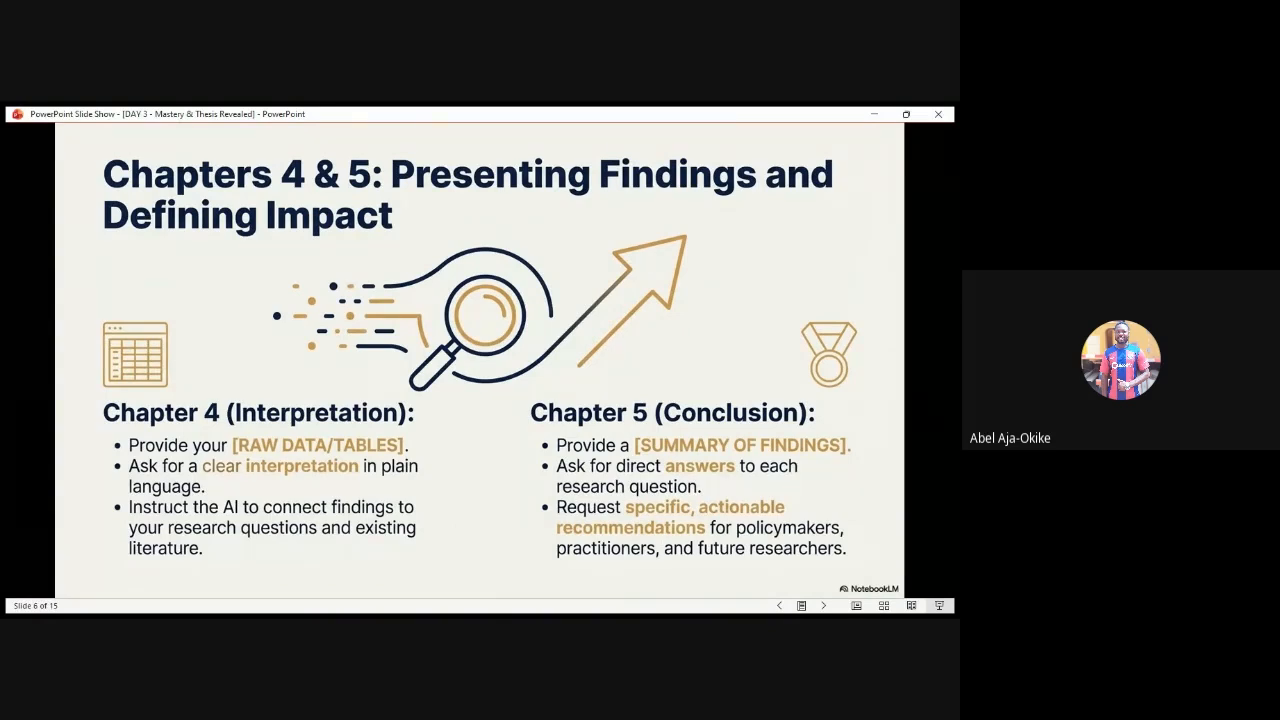
pyautogui.press('Right')
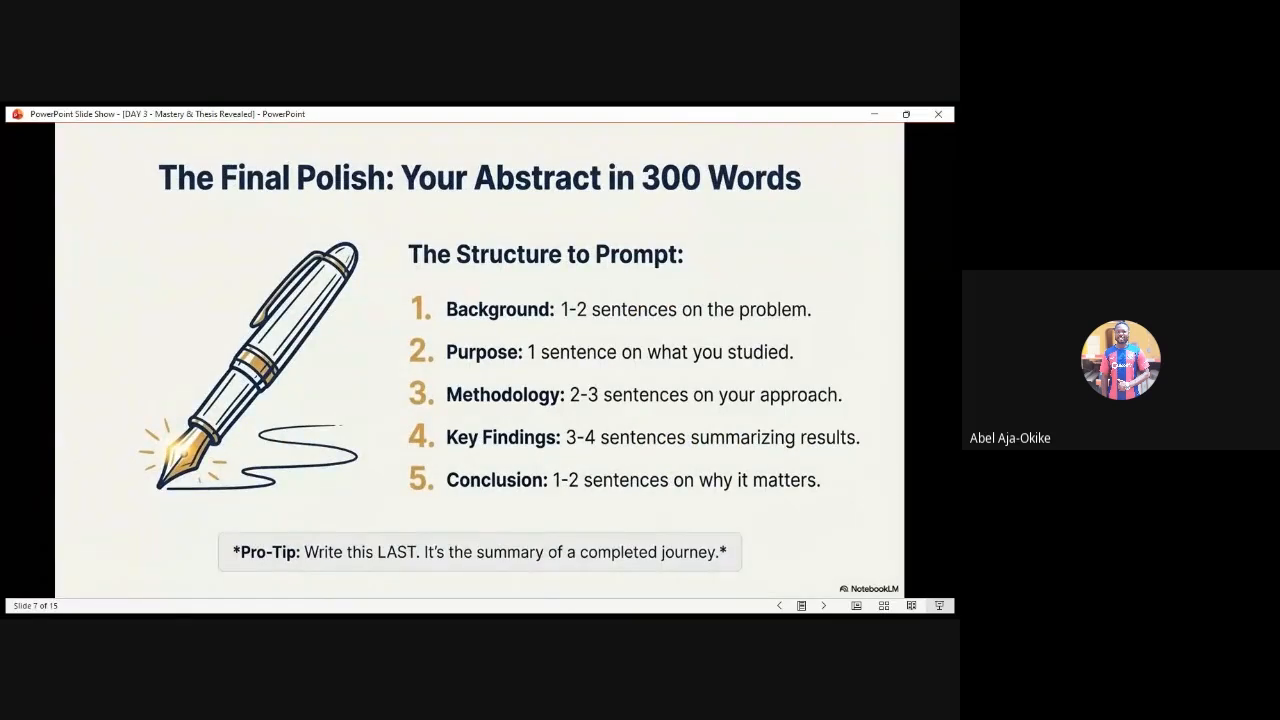
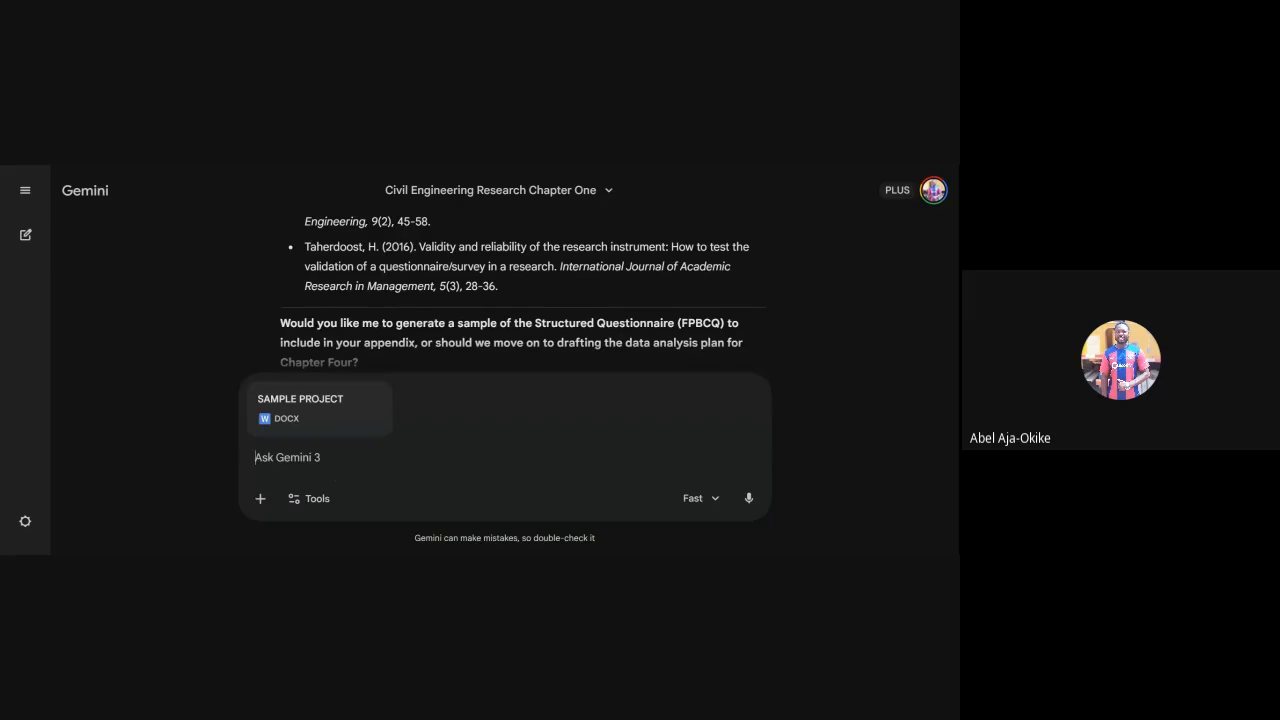
# - In Gemini, draft a prompt to generate a 200-300 word abstract for the project topic, covering all elements of an ideal abstract
pyautogui.write('Generate an abstarc')
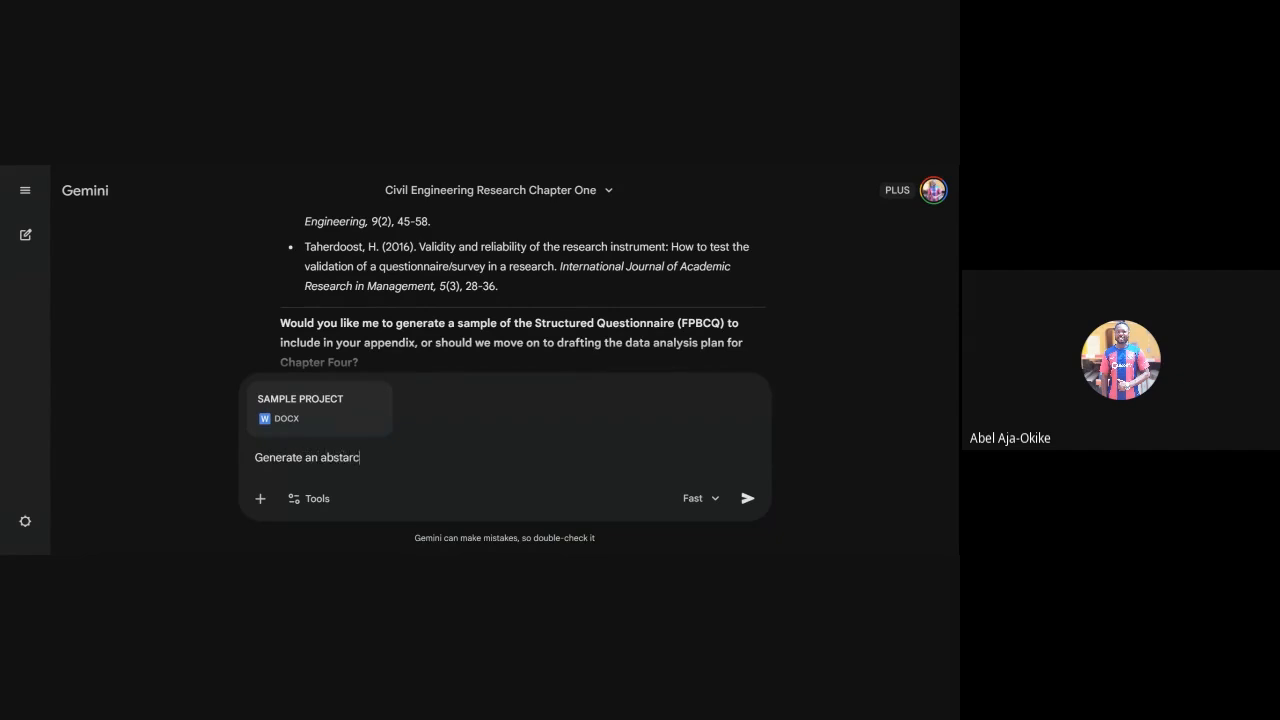
pyautogui.write('t for the project topic, ')
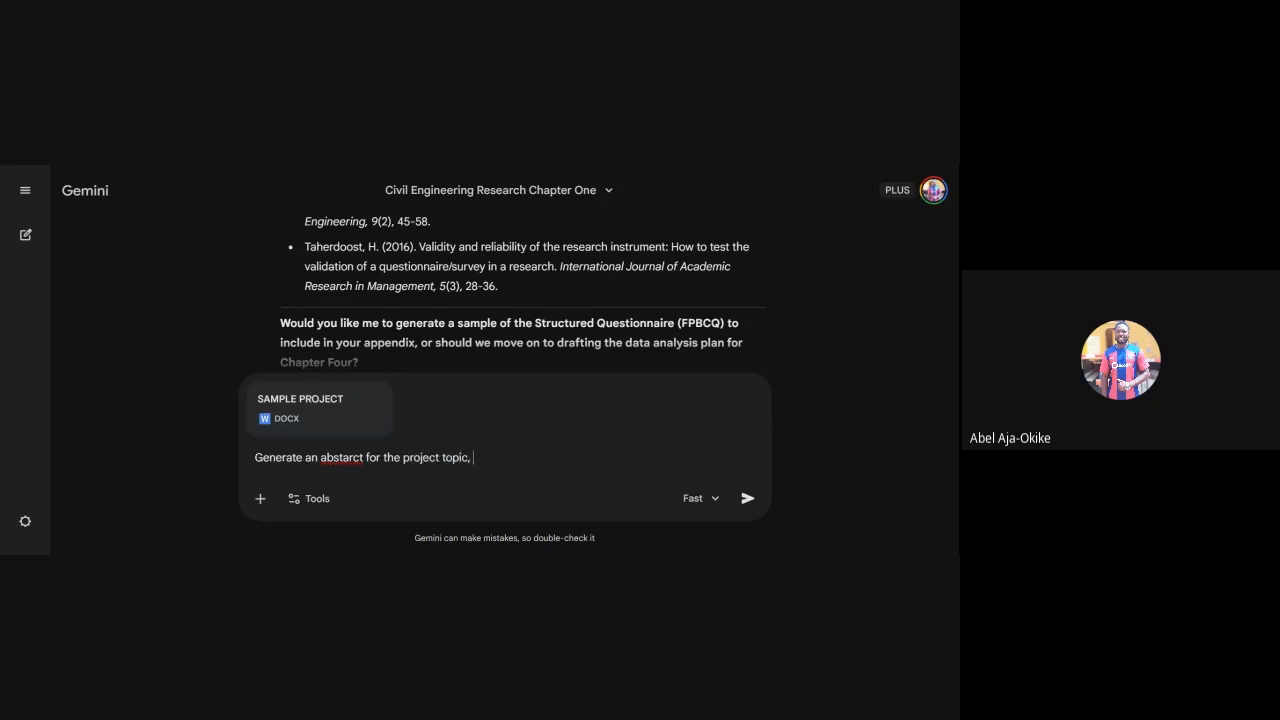
pyautogui.write('with a total word count og')
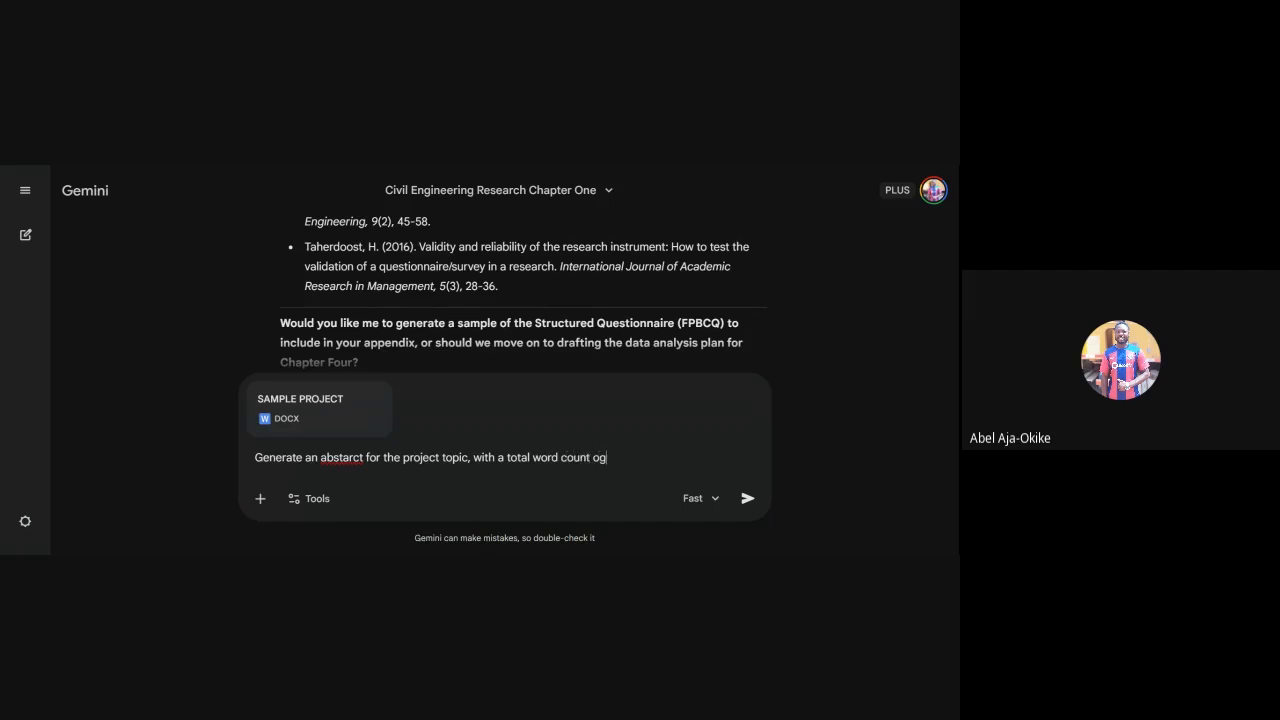
pyautogui.write(' 200-300 words. It should')
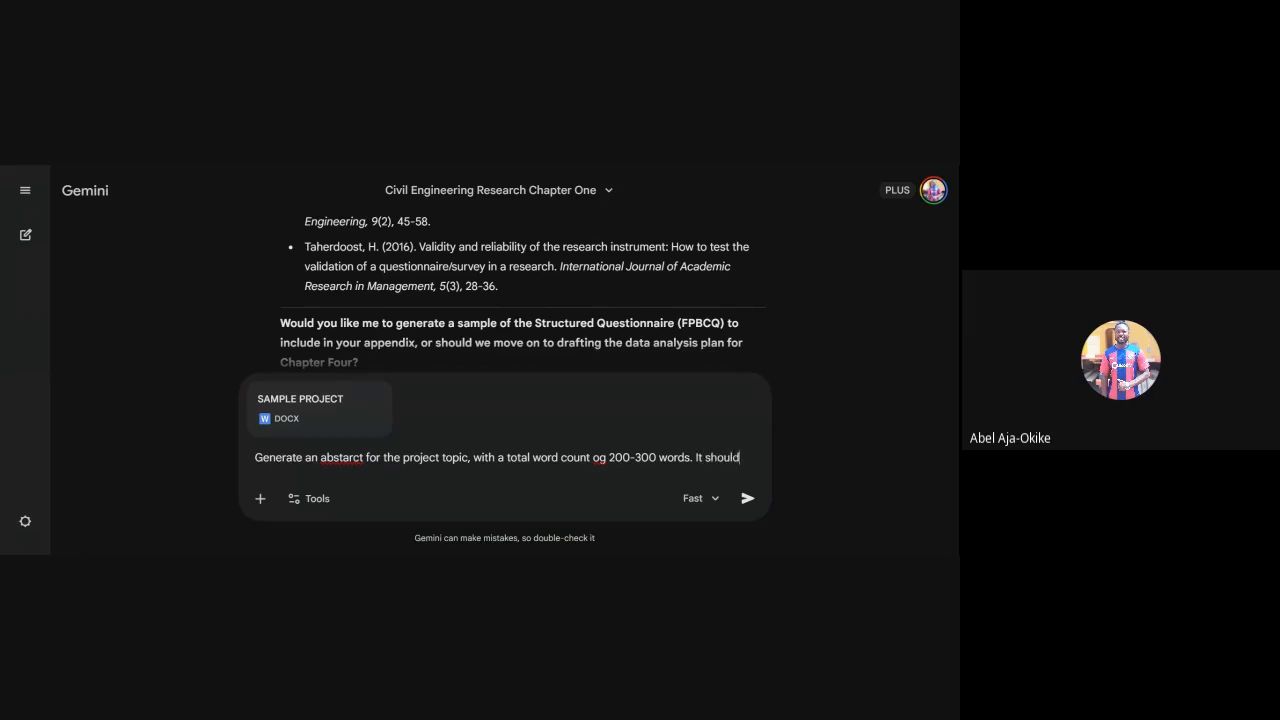
pyautogui.write(' cover all elements of all')
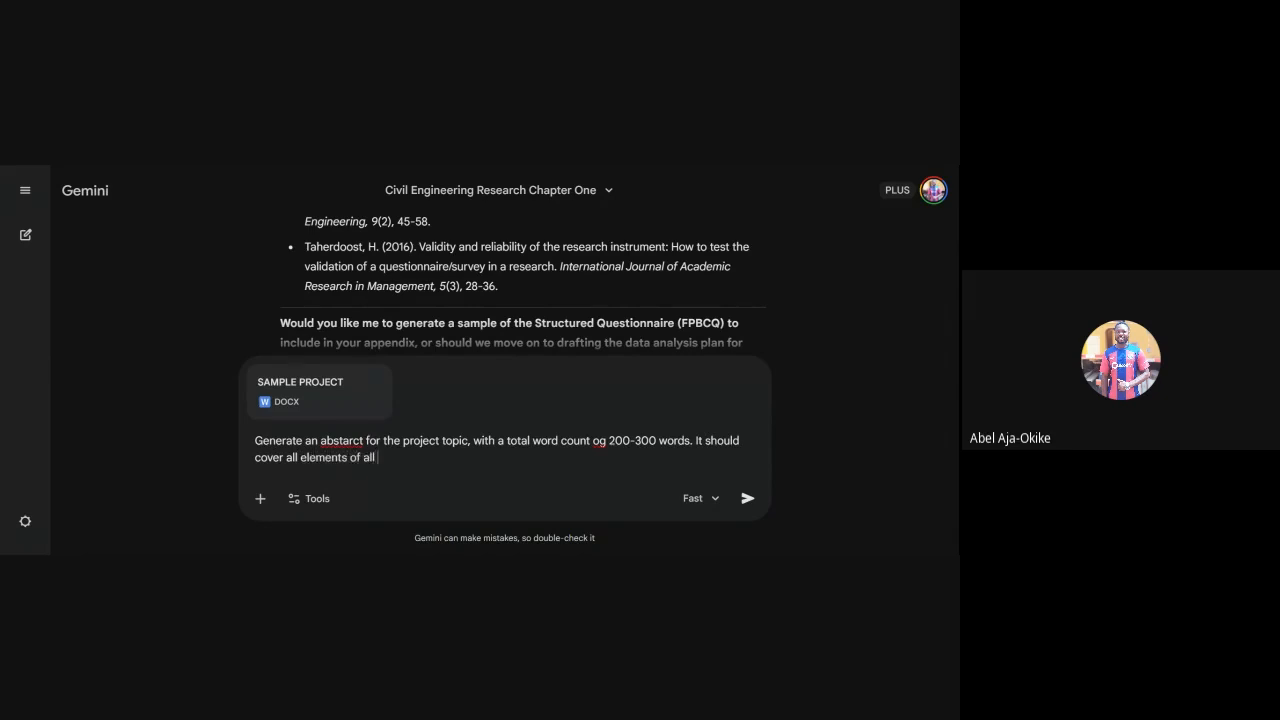
pyautogui.press('BackSpace')
pyautogui.press('BackSpace')
pyautogui.press('BackSpace')
pyautogui.write('n ideal abstract')
# - Correct "abstarct" to "abstract" in the prompt and replace "project topic" with "document"
pyautogui.rightClick(342, 441)
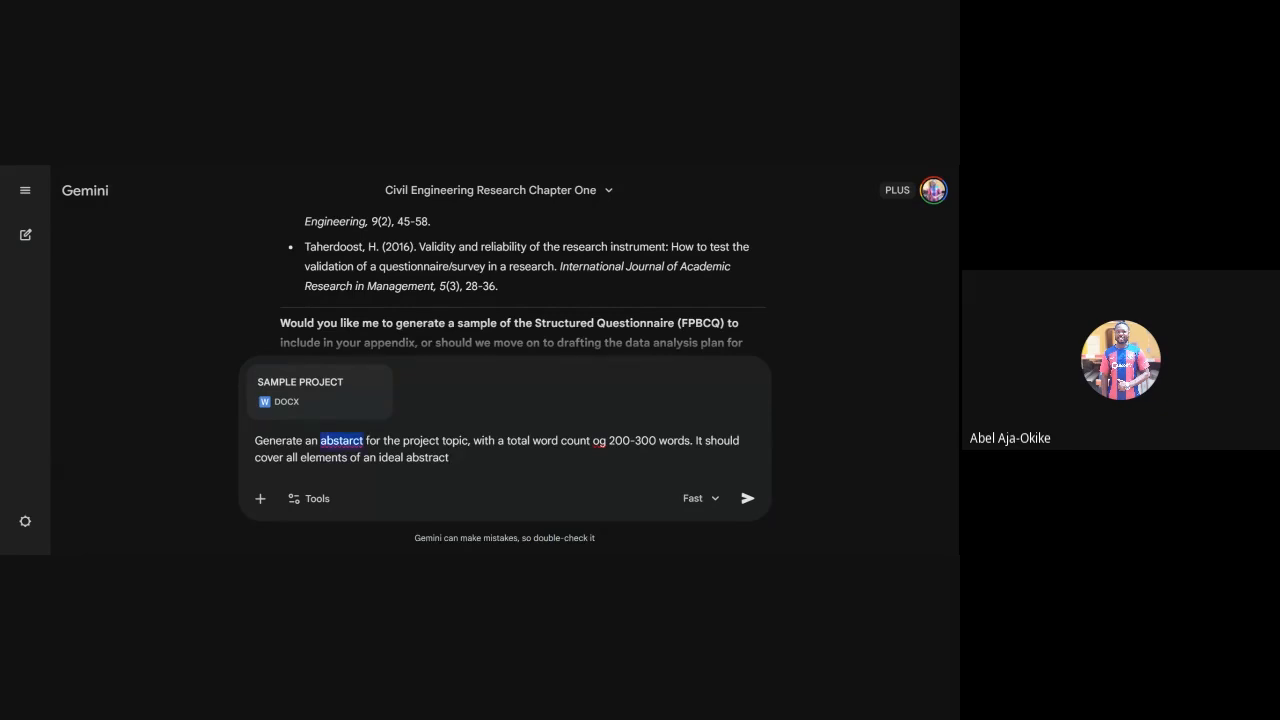
pyautogui.write('abstract')
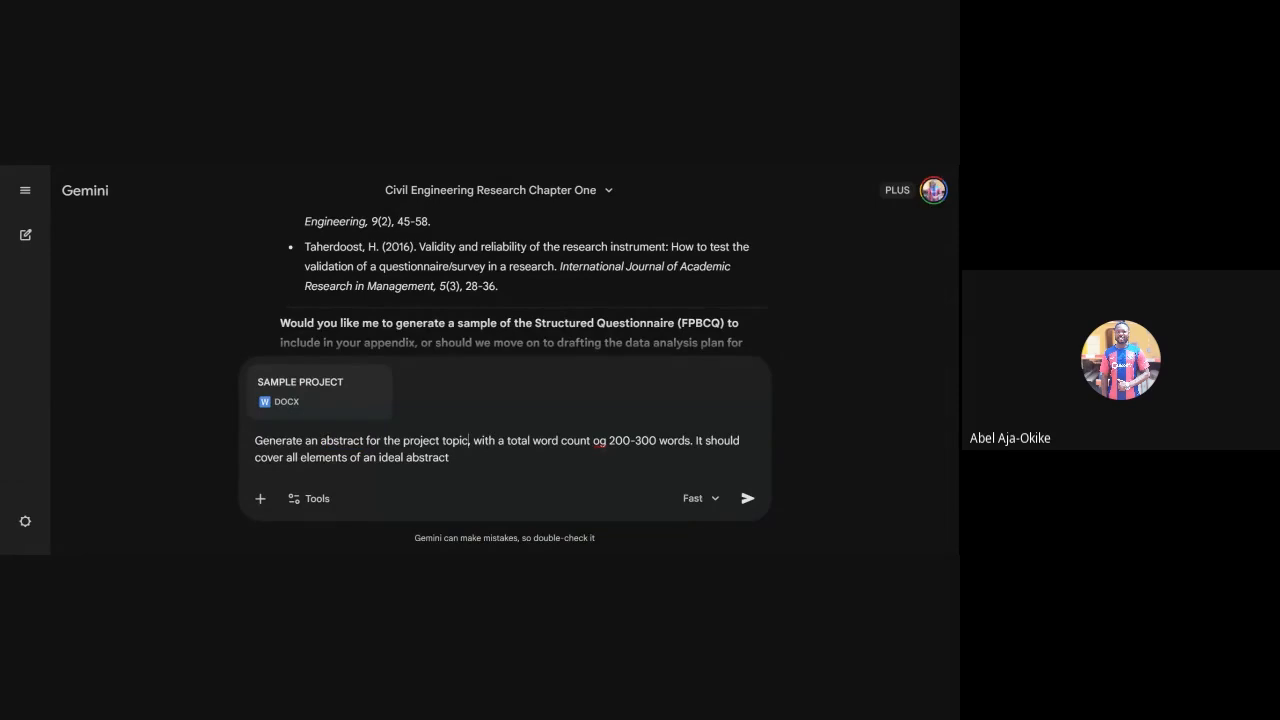
pyautogui.hotkey('shift', 'Left')
pyautogui.hotkey('shift', 'Left')
pyautogui.hotkey('shift', 'Left')
pyautogui.hotkey('shift', 'Left')
pyautogui.hotkey('shift', 'Left')
pyautogui.hotkey('shift', 'Left')
pyautogui.hotkey('shift', 'Left')
pyautogui.hotkey('shift', 'Left')
pyautogui.hotkey('shift', 'Left')
pyautogui.hotkey('shift', 'Left')
pyautogui.hotkey('shift', 'Left')
pyautogui.hotkey('shift', 'Left')
pyautogui.hotkey('shift', 'Left')
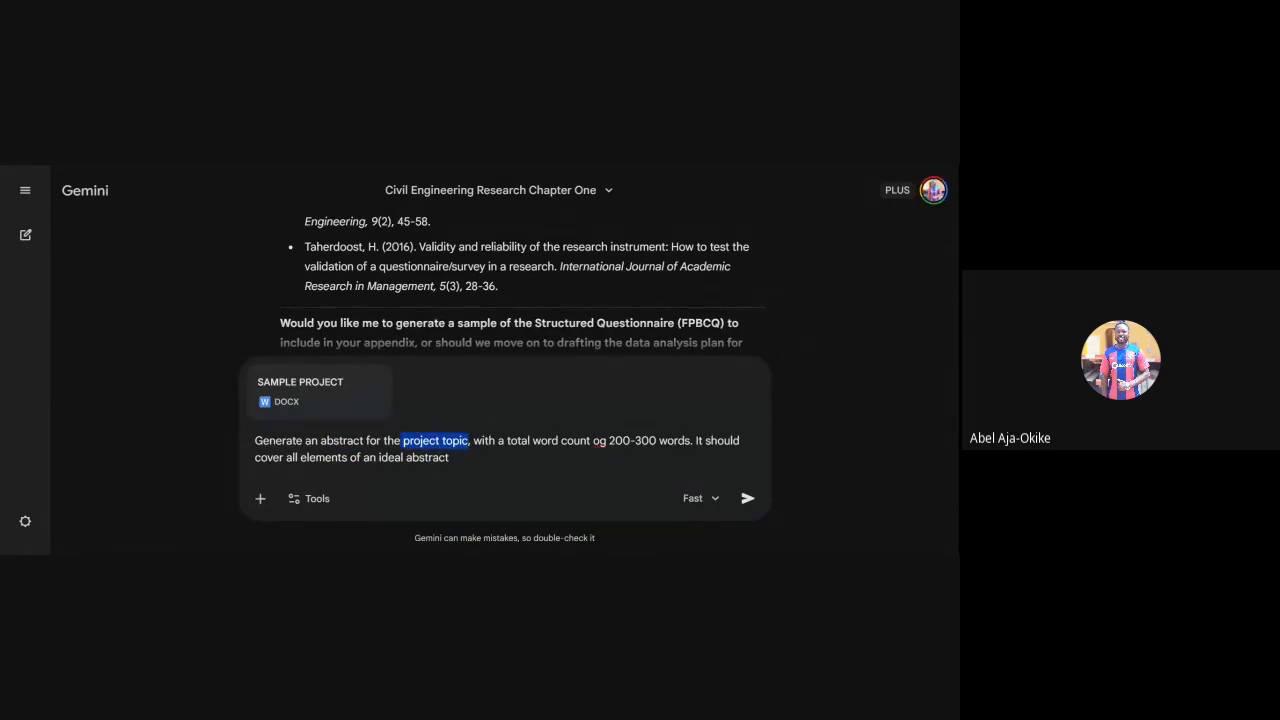
pyautogui.press('BackSpace')
pyautogui.press('BackSpace')
pyautogui.write('document')
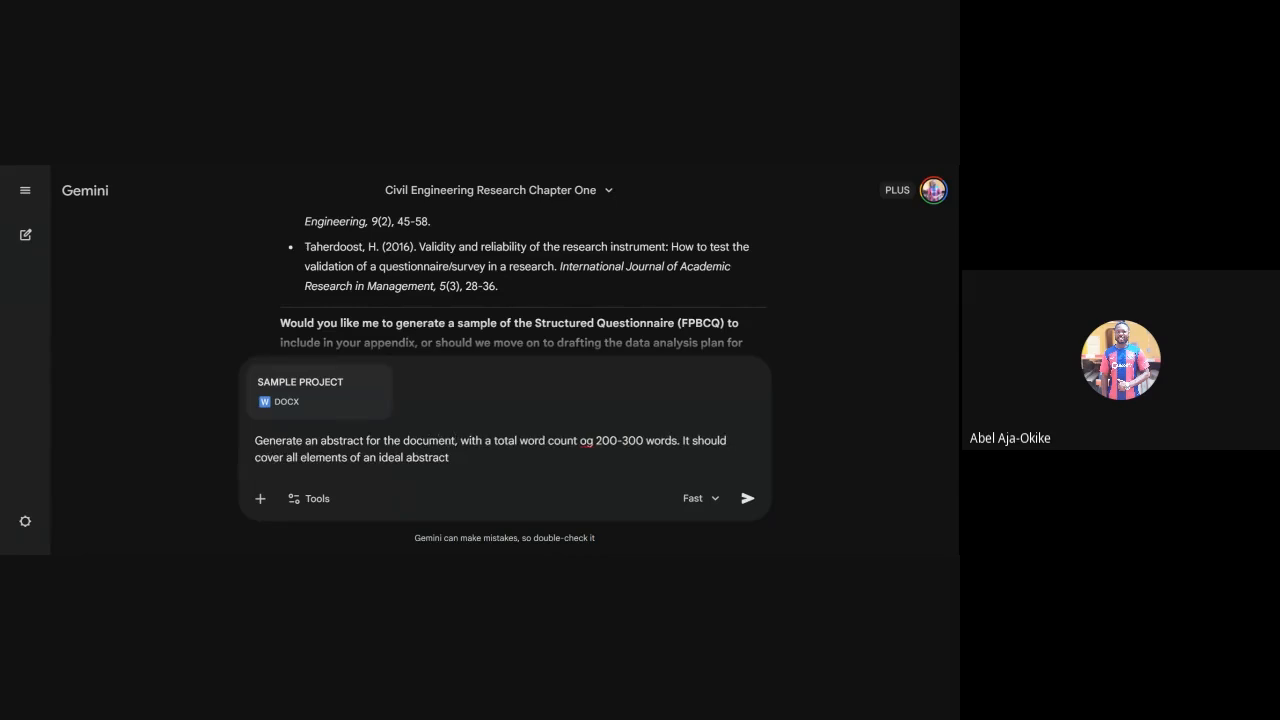
# - Correct "og" to "of" in the word count phrase and submit the abstract prompt with the attached SAMPLE PROJECT document
pyautogui.doubleClick(586, 440)
pyautogui.write('of')
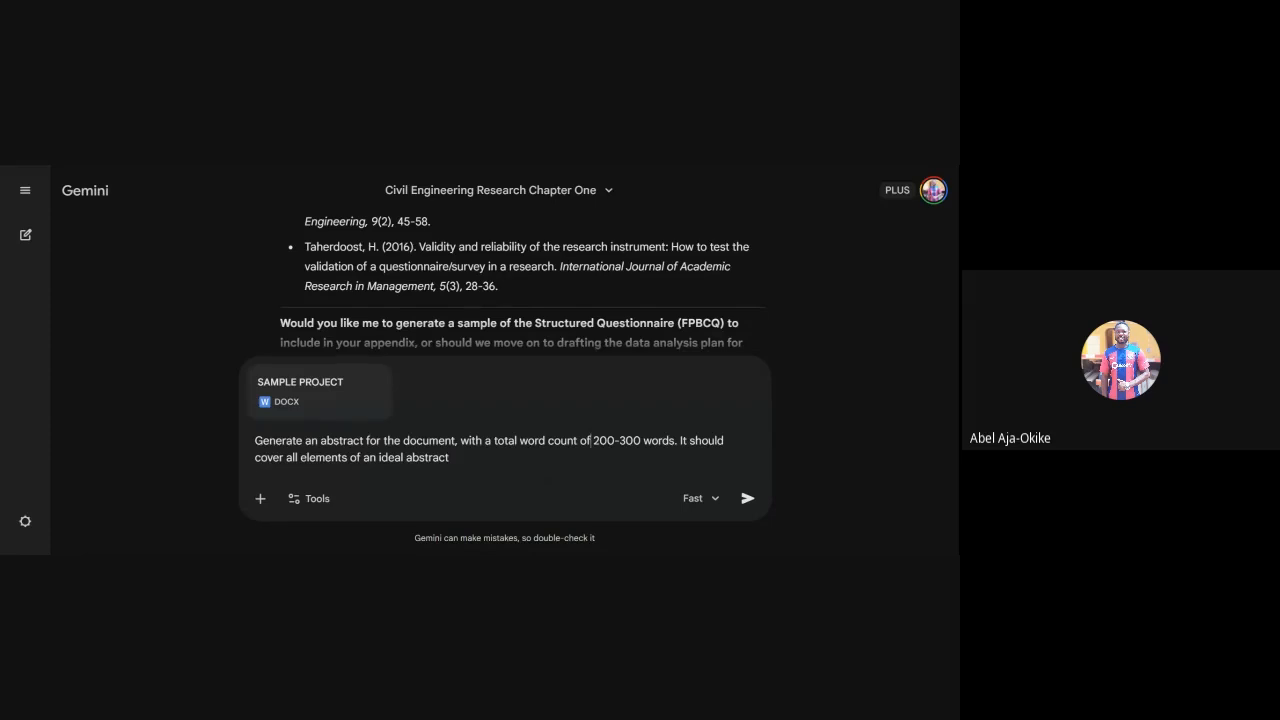
pyautogui.click(747, 500)
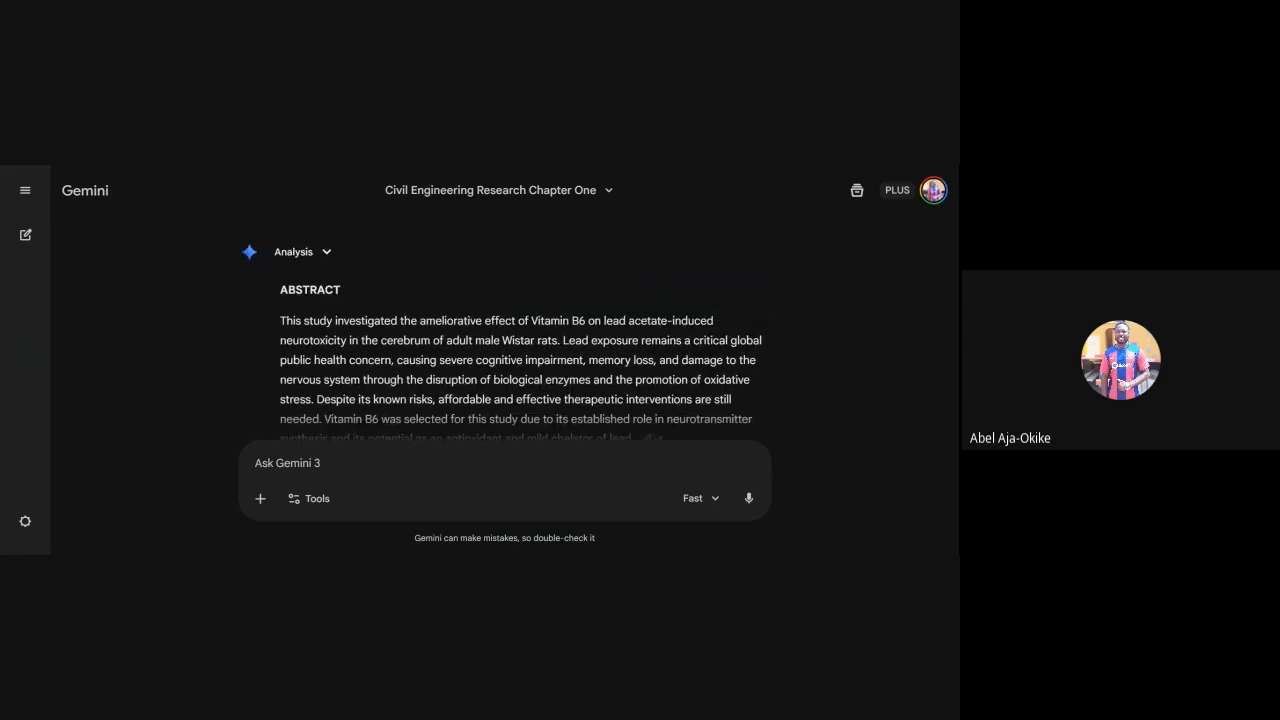
# - Read the generated abstract on Vitamin B6 and lead acetate neurotoxicity, covering its background, methodology, results and conclusion
pyautogui.scroll(-2, 502, 338)
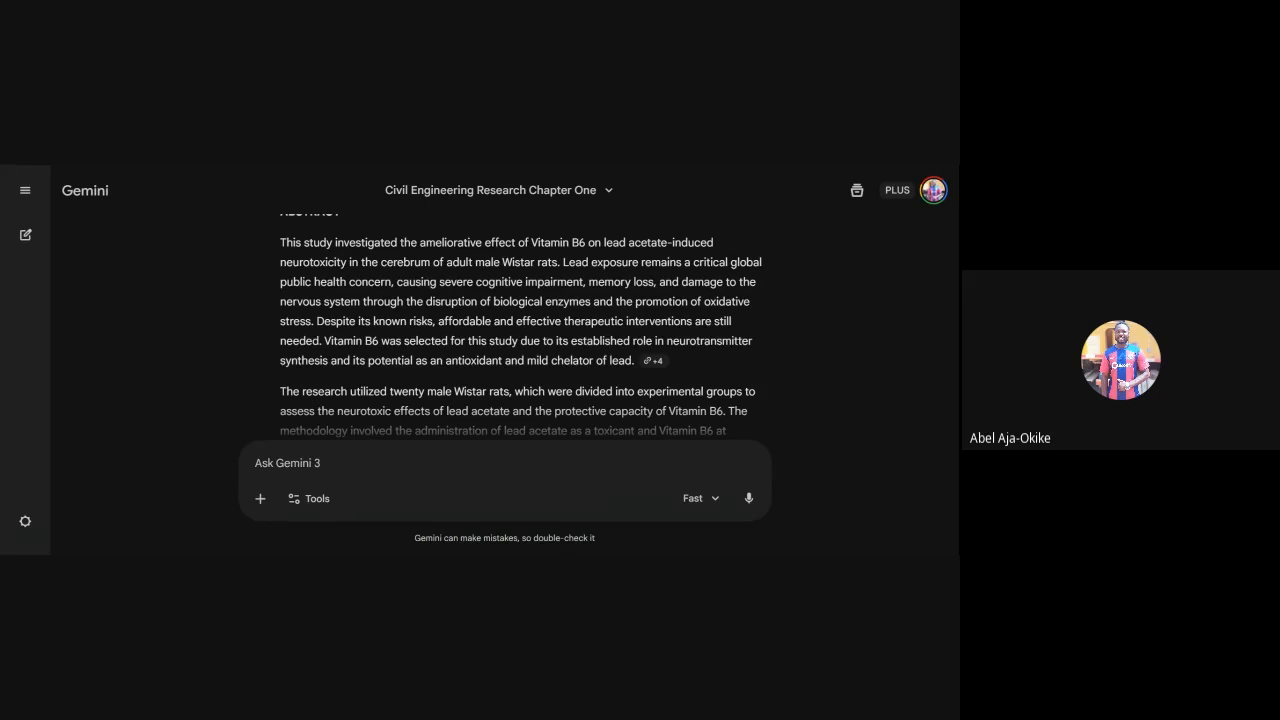
pyautogui.scroll(-2, 521, 328)
pyautogui.scroll(-2, 518, 323)
pyautogui.scroll(2, 518, 322)
pyautogui.scroll(2, 518, 322)
pyautogui.scroll(-2, 520, 325)
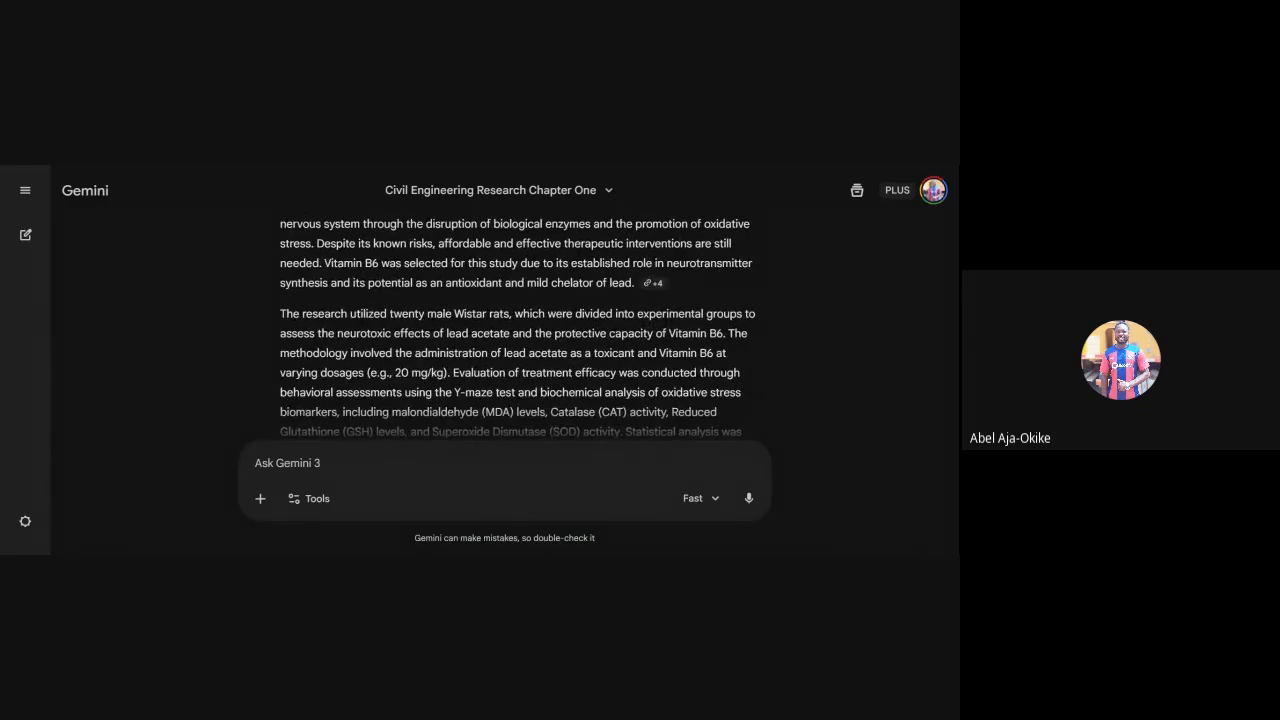
pyautogui.scroll(-2, 518, 323)
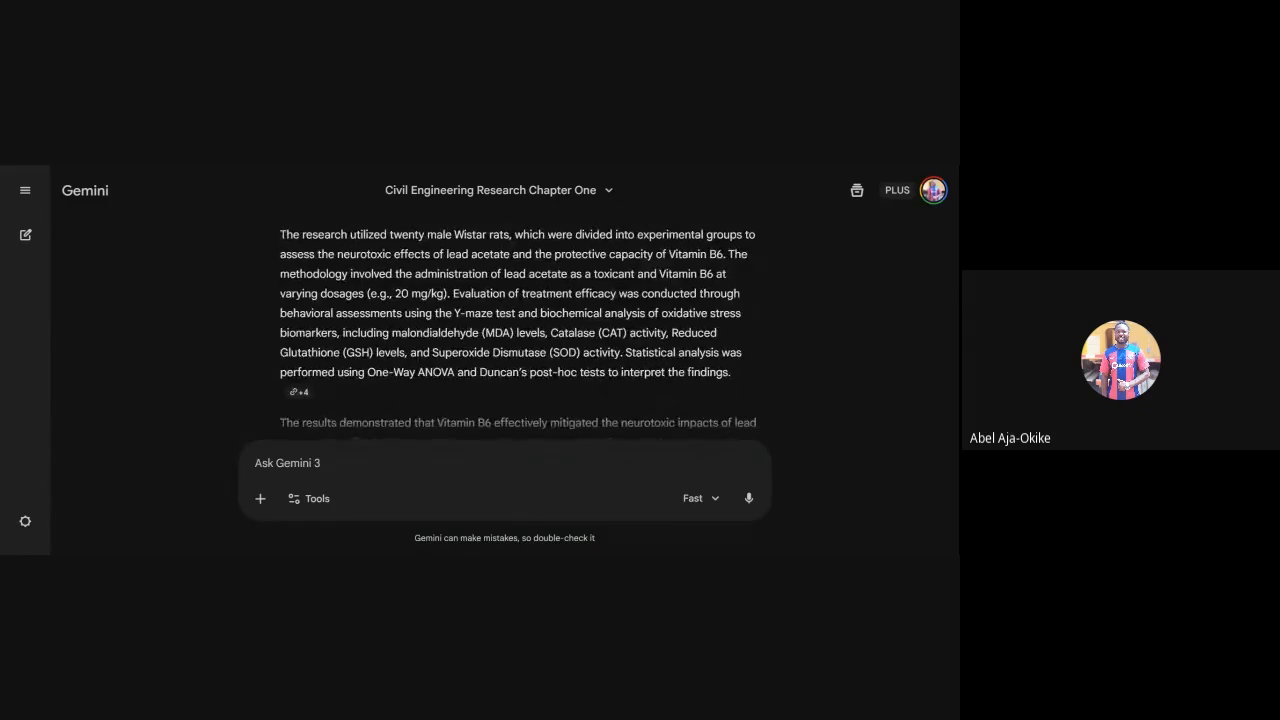
pyautogui.scroll(-2, 518, 323)
pyautogui.scroll(-2, 520, 325)
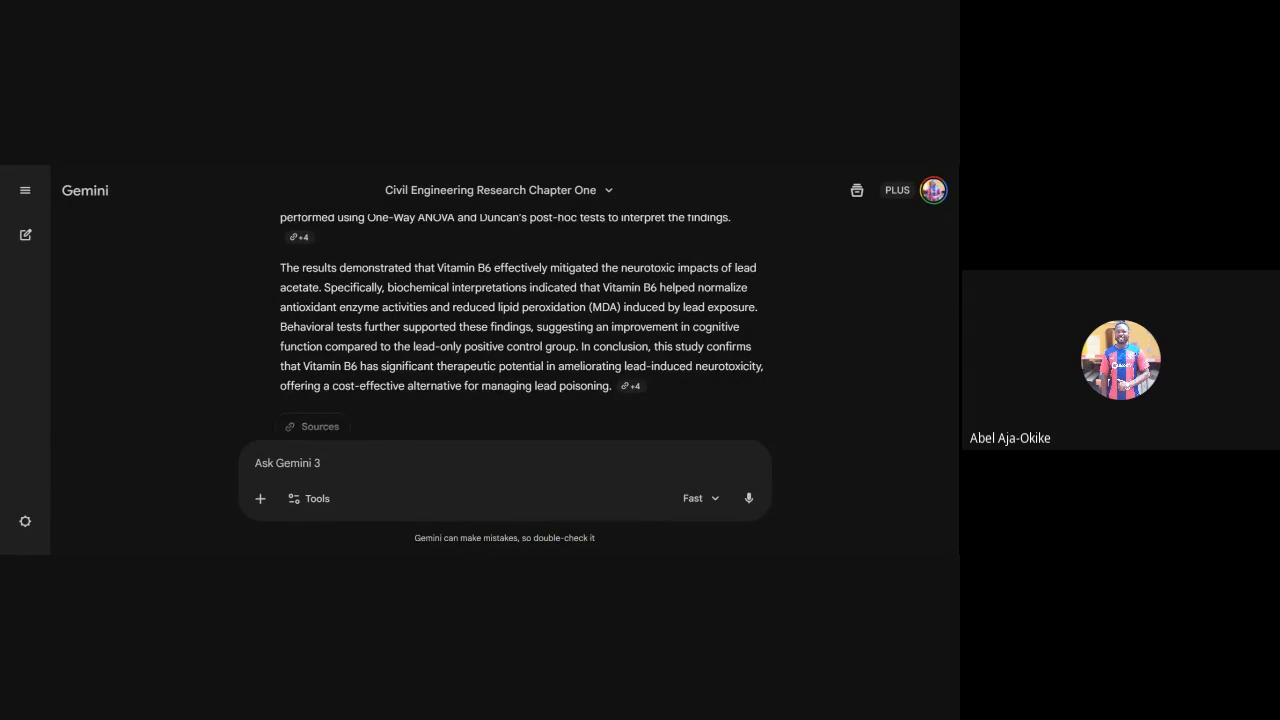
pyautogui.scroll(-2, 520, 325)
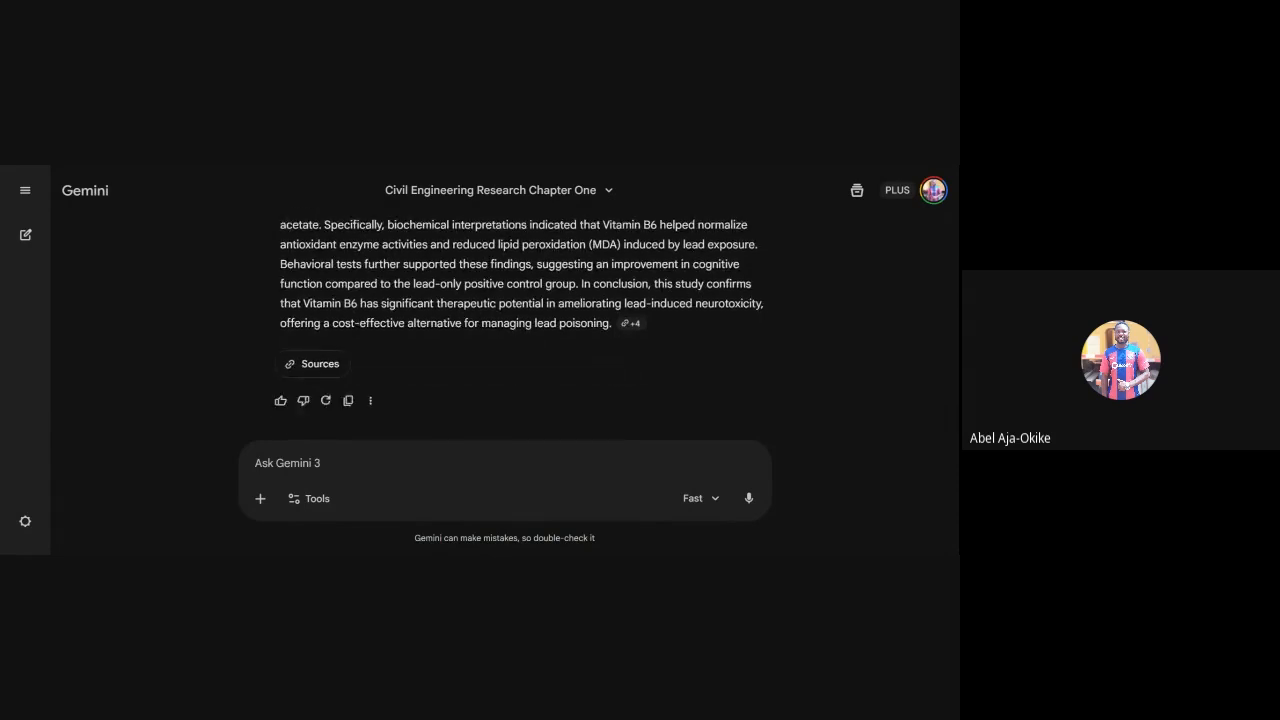